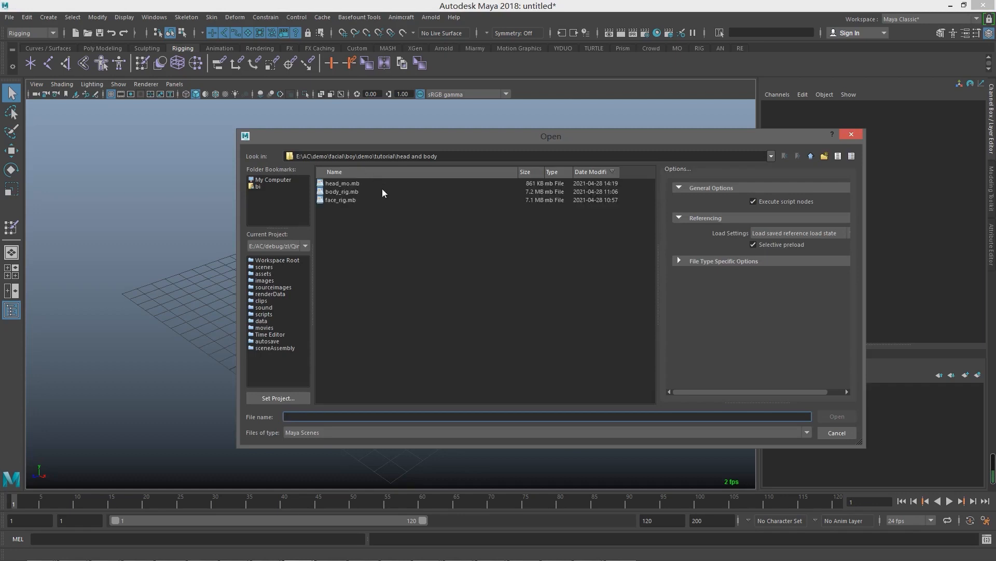
# - Open the scene body_rig.mb, discarding the changes to the untitled scene
pyautogui.doubleClick(343, 192)
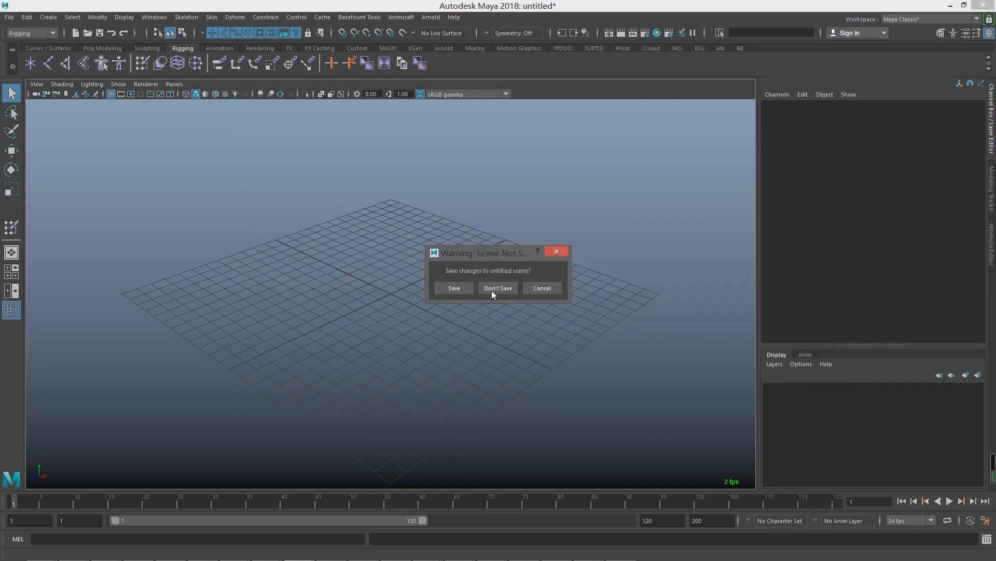
pyautogui.click(491, 290)
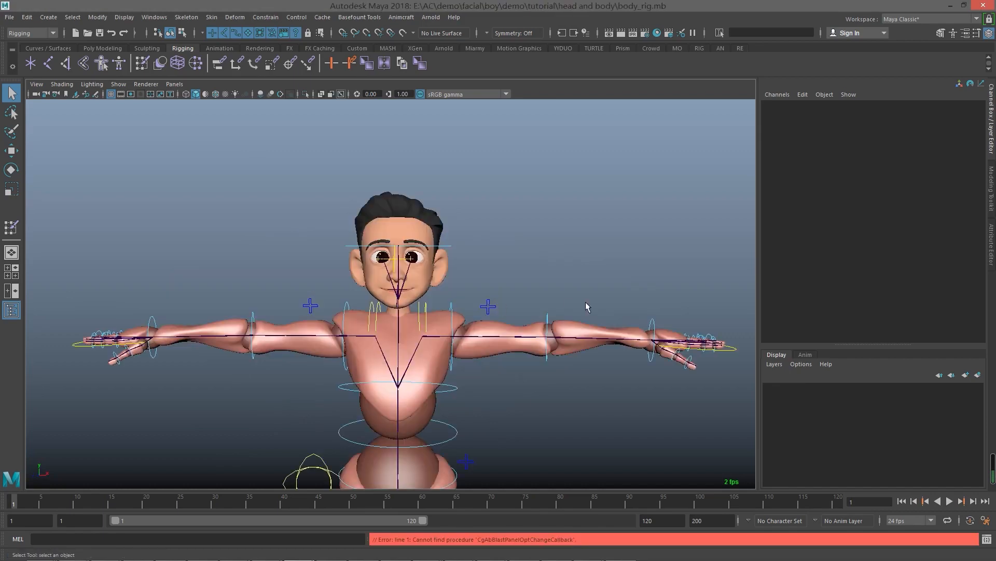
# - Try moving the character's root control RootX_M to test the body rig, and undo the move
pyautogui.click(429, 287)
pyautogui.keyDown('alt'); pyautogui.moveTo(460, 294); pyautogui.dragTo(376, 384); pyautogui.keyUp('alt')
pyautogui.press('w')
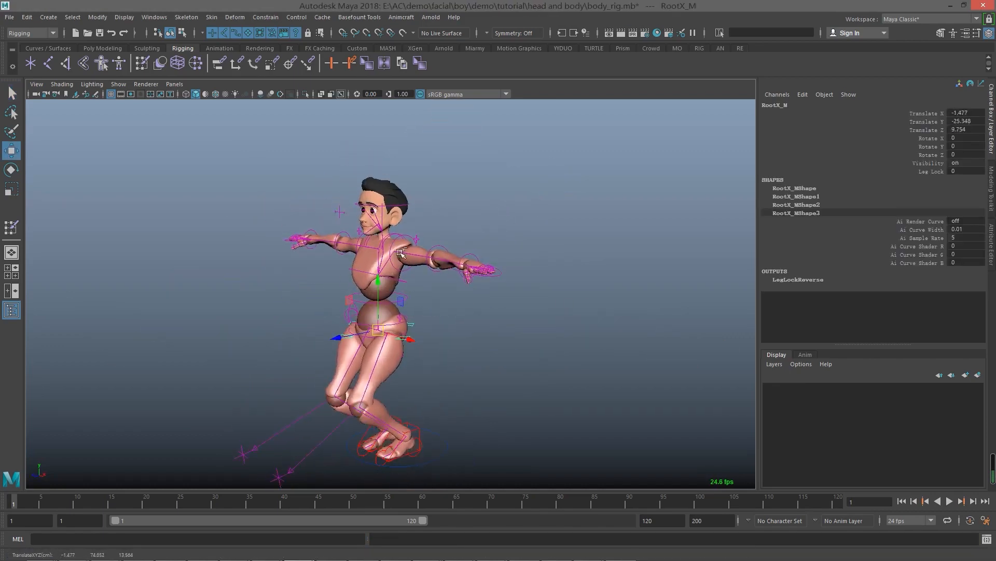
pyautogui.hotkey('ctrl', 'z')
# - Try rotating the head control FKHead_M, and undo the rotation
pyautogui.click(422, 159)
pyautogui.keyDown('alt'); pyautogui.moveTo(415, 158); pyautogui.dragTo(416, 213, button='middle'); pyautogui.keyUp('alt')
pyautogui.keyDown('alt'); pyautogui.moveTo(410, 182); pyautogui.dragTo(457, 177, button='right'); pyautogui.keyUp('alt')
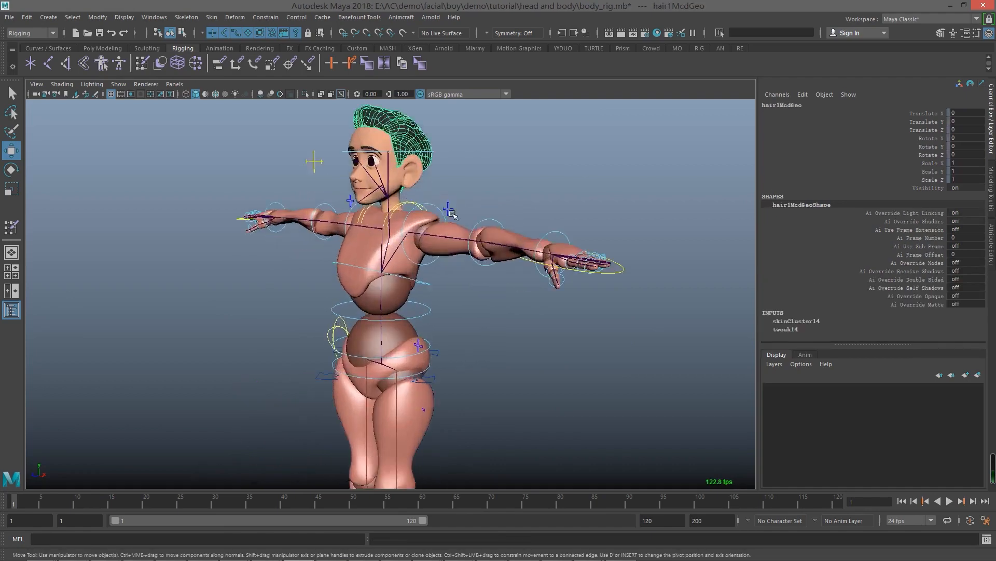
pyautogui.keyDown('alt'); pyautogui.moveTo(384, 155); pyautogui.dragTo(434, 149); pyautogui.keyUp('alt')
pyautogui.click(435, 156)
pyautogui.keyDown('alt'); pyautogui.moveTo(435, 158); pyautogui.dragTo(435, 181, button='middle'); pyautogui.keyUp('alt')
pyautogui.click(435, 182)
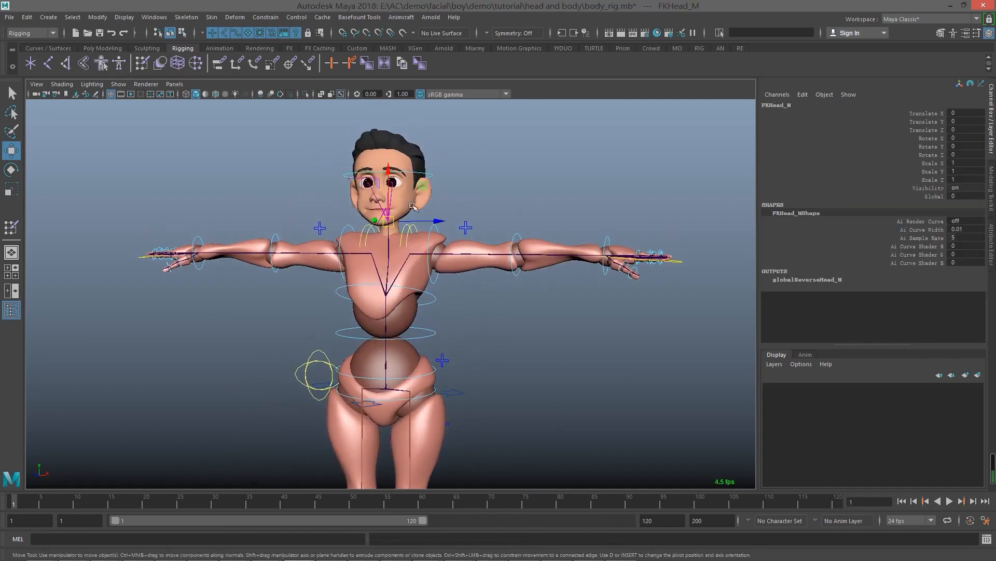
pyautogui.press('e')
pyautogui.moveTo(431, 186); pyautogui.dragTo(415, 228)
pyautogui.hotkey('ctrl', 'z')
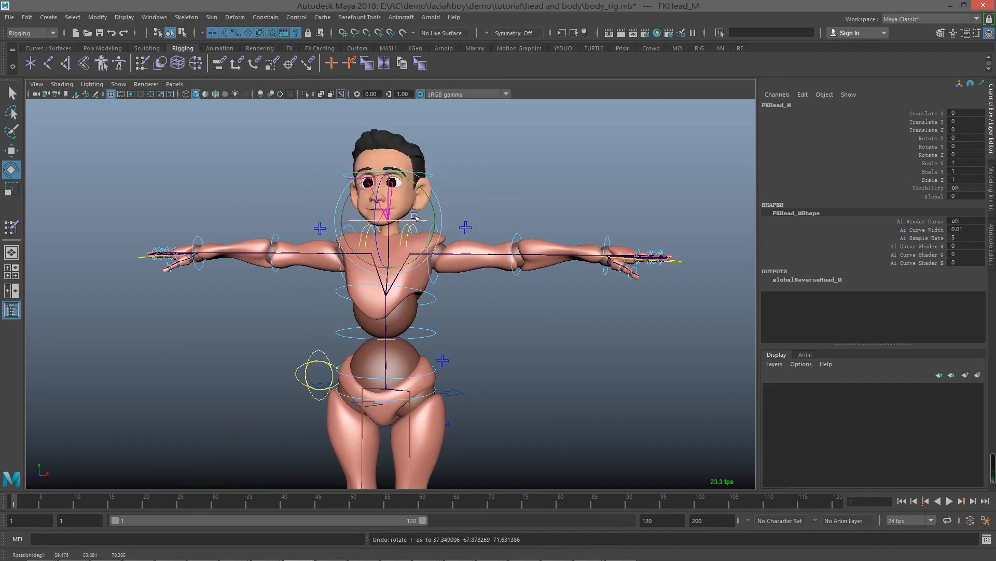
# - Duplicate the Geometry group in the Outliner and unparent the copy to the world level
pyautogui.keyDown('alt'); pyautogui.moveTo(415, 243); pyautogui.dragTo(430, 263, button='right'); pyautogui.keyUp('alt')
pyautogui.keyDown('alt'); pyautogui.moveTo(429, 264); pyautogui.dragTo(436, 263); pyautogui.keyUp('alt')
pyautogui.keyDown('alt'); pyautogui.moveTo(437, 263); pyautogui.dragTo(418, 285, button='middle'); pyautogui.keyUp('alt')
pyautogui.keyDown('alt'); pyautogui.moveTo(405, 265); pyautogui.dragTo(417, 259, button='right'); pyautogui.keyUp('alt')
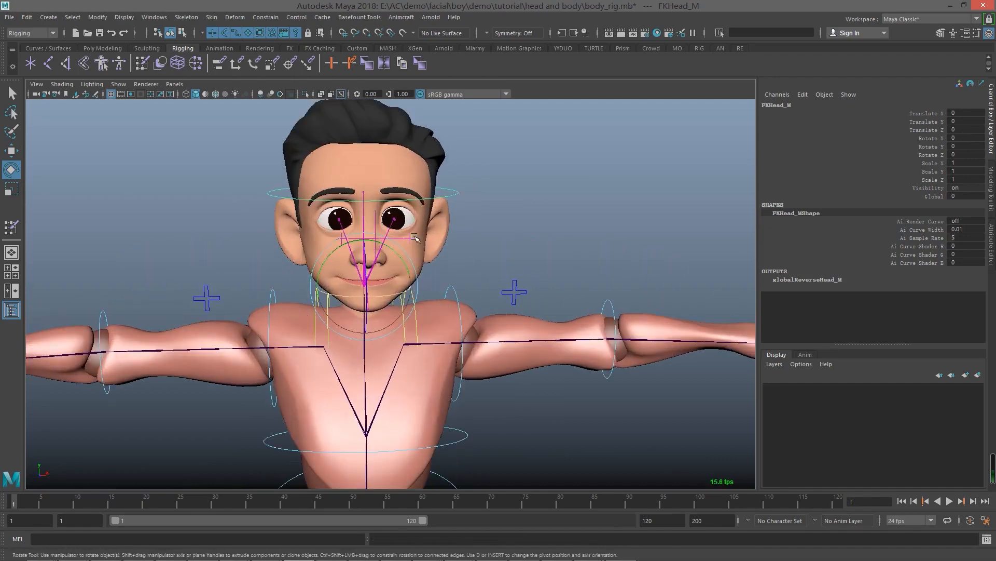
pyautogui.keyDown('alt'); pyautogui.moveTo(416, 237); pyautogui.dragTo(419, 241, button='middle'); pyautogui.keyUp('alt')
pyautogui.hotkey('shift', 'o')
pyautogui.press('q')
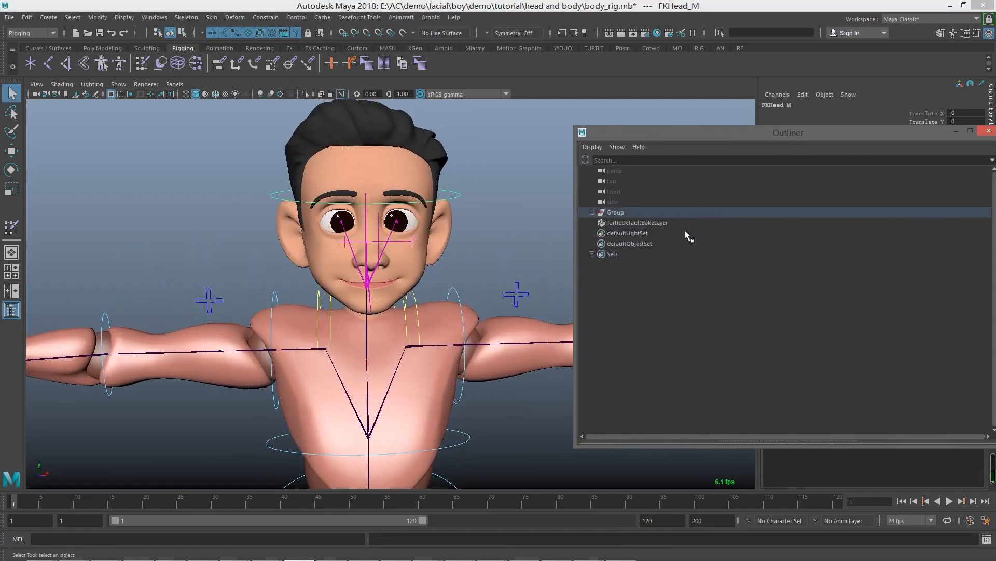
pyautogui.click(606, 244)
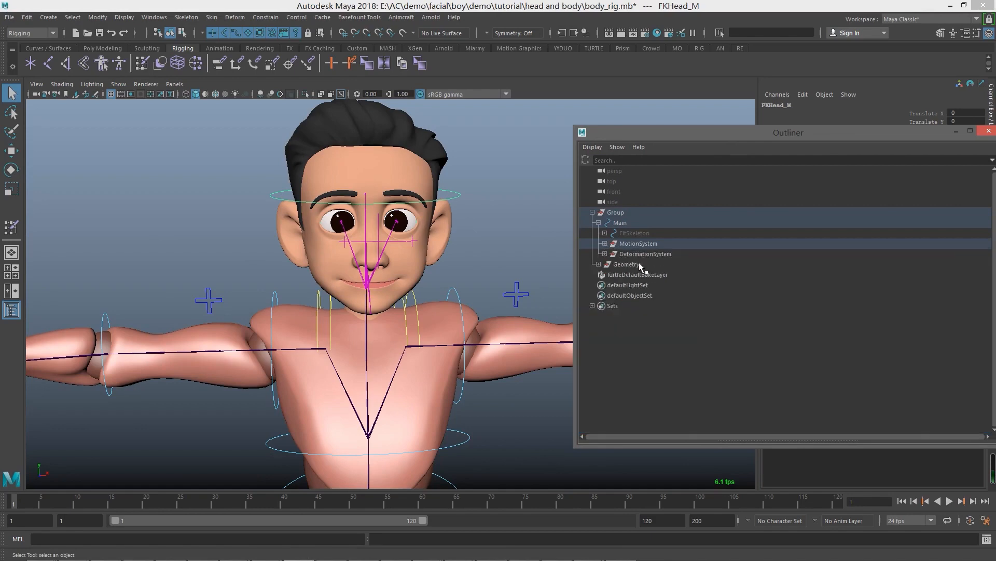
pyautogui.click(640, 264)
pyautogui.hotkey('ctrl', 'd')
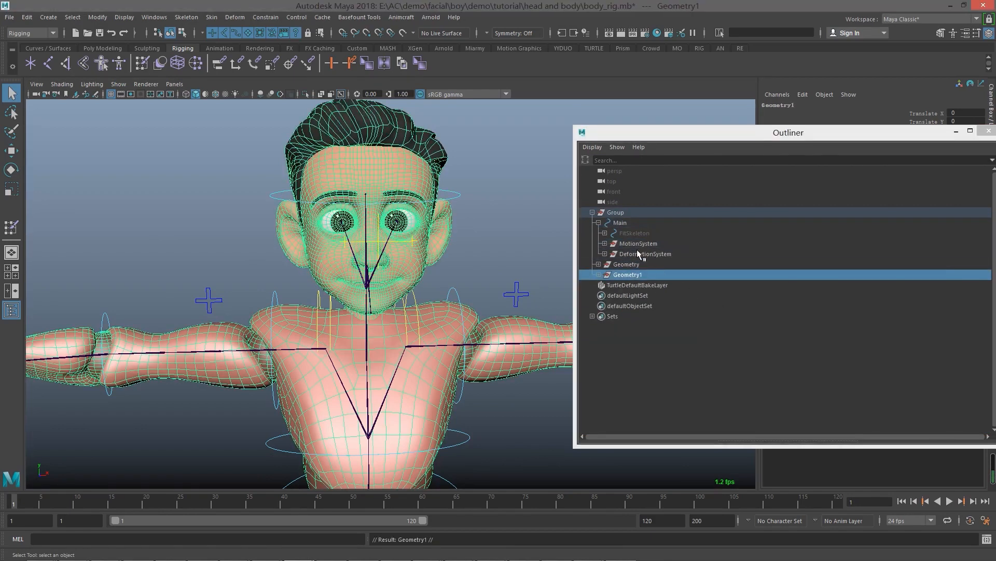
pyautogui.hotkey('shift', 'p')
# - Delete the original rig hierarchy Group, leaving the duplicated geometry group selected
pyautogui.click(617, 212)
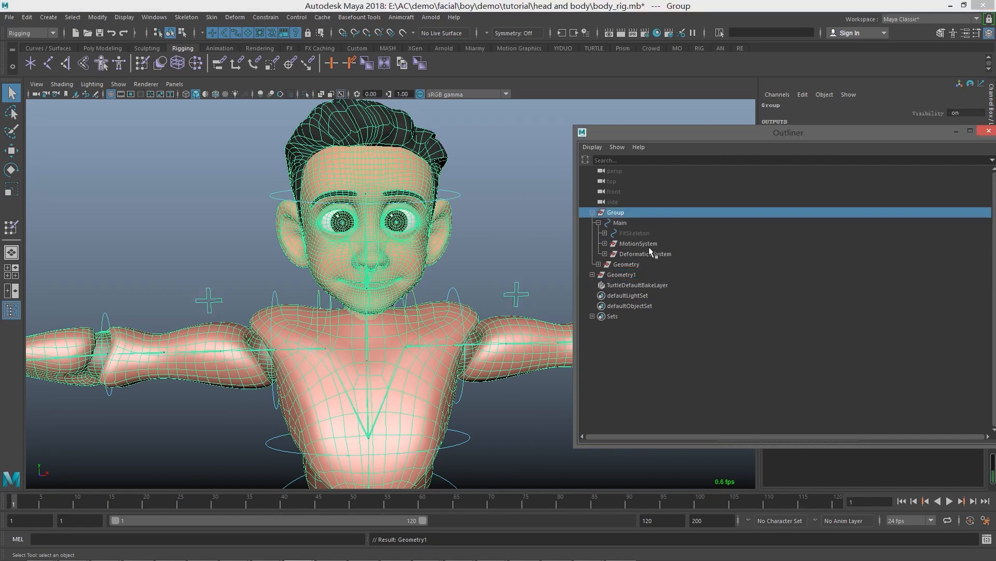
pyautogui.press('Delete')
pyautogui.click(625, 212)
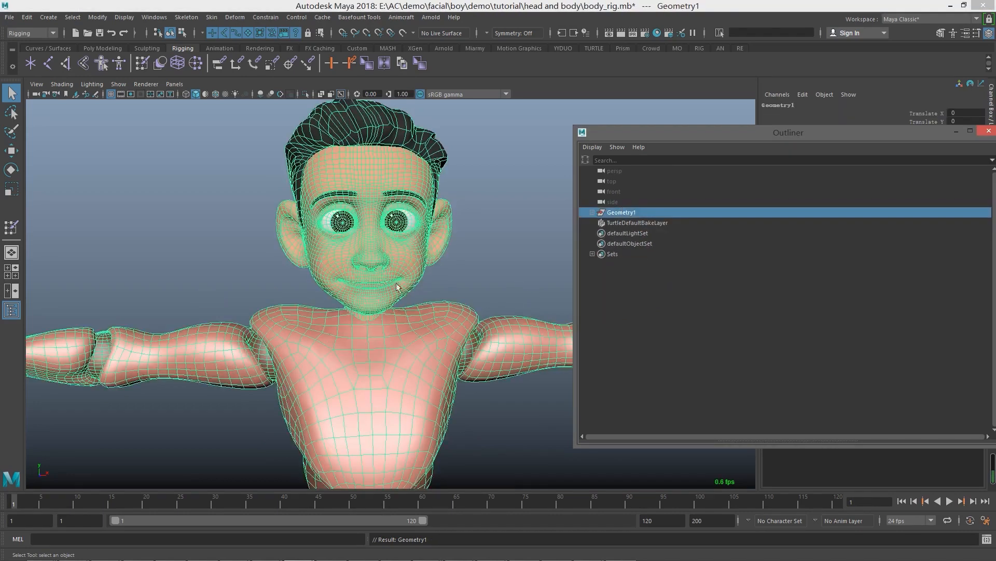
# - Move the two eyebrow meshes polySurface1McdGeo and polySurface2McdGeo into head_GRP
pyautogui.click(592, 212)
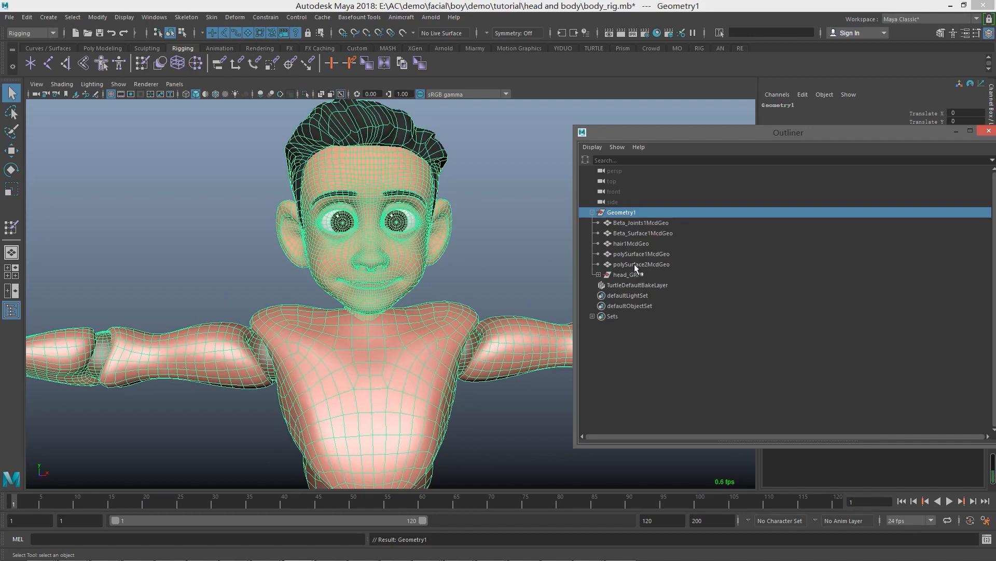
pyautogui.click(646, 255)
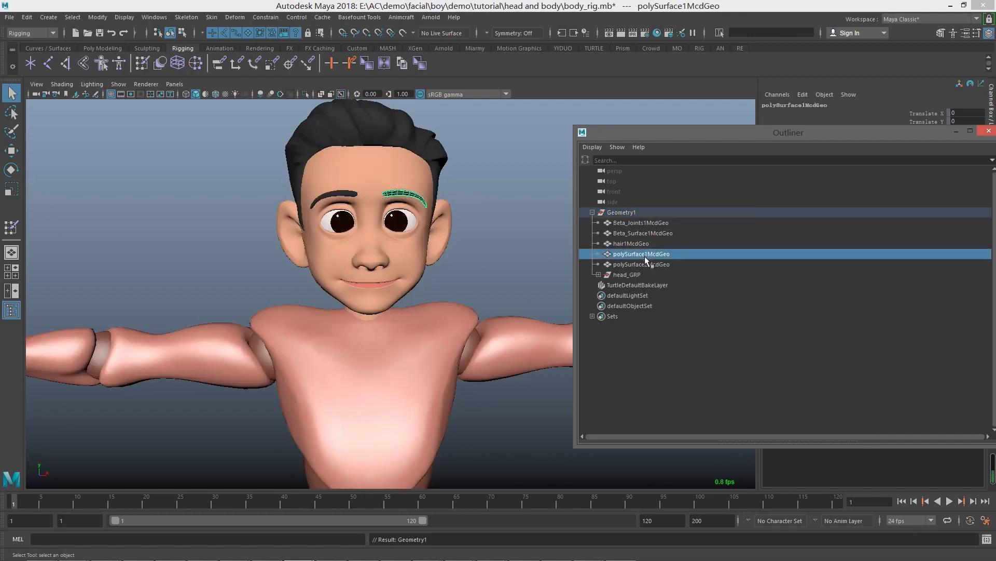
pyautogui.keyDown('ctrl'); pyautogui.click(664, 265); pyautogui.keyUp('ctrl')
pyautogui.moveTo(665, 266); pyautogui.dragTo(640, 276, button='middle')
# - Unparent head_GRP to the world level and delete the remaining Geometry1 group
pyautogui.click(627, 254)
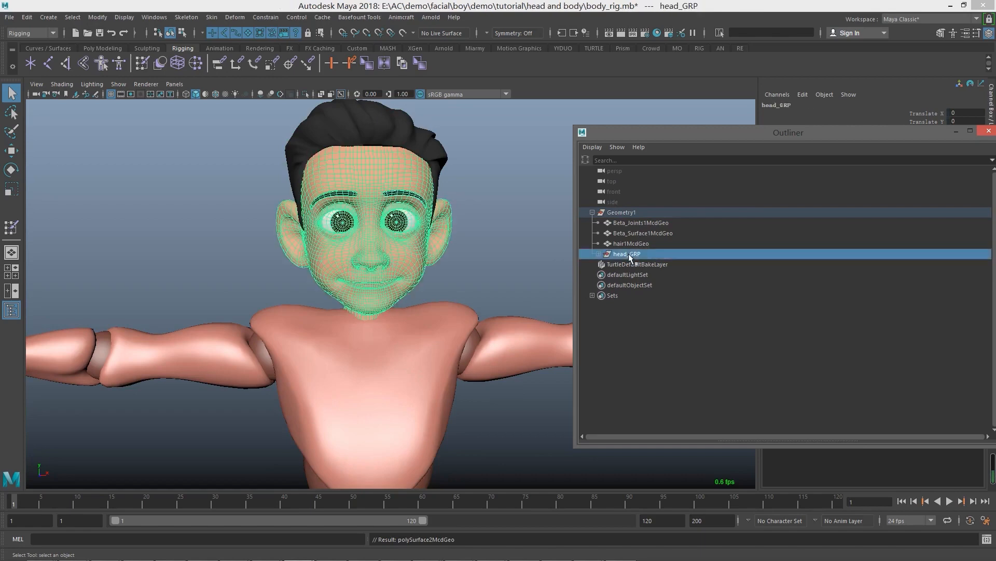
pyautogui.hotkey('shift', 'p')
pyautogui.click(631, 212)
pyautogui.press('Delete')
# - Select head_GRP and run Optimize Scene Size to remove the unused items
pyautogui.click(620, 213)
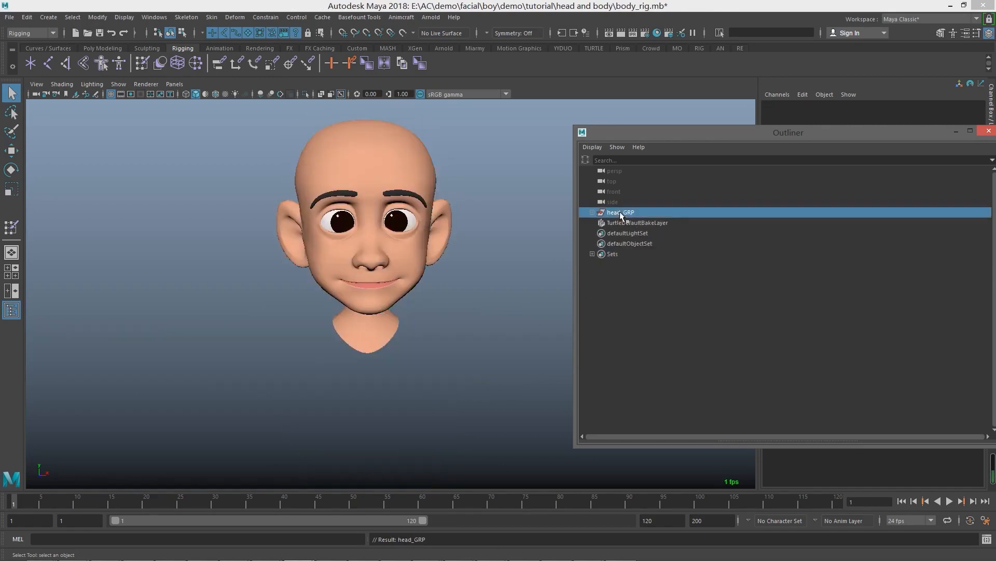
pyautogui.click(9, 17)
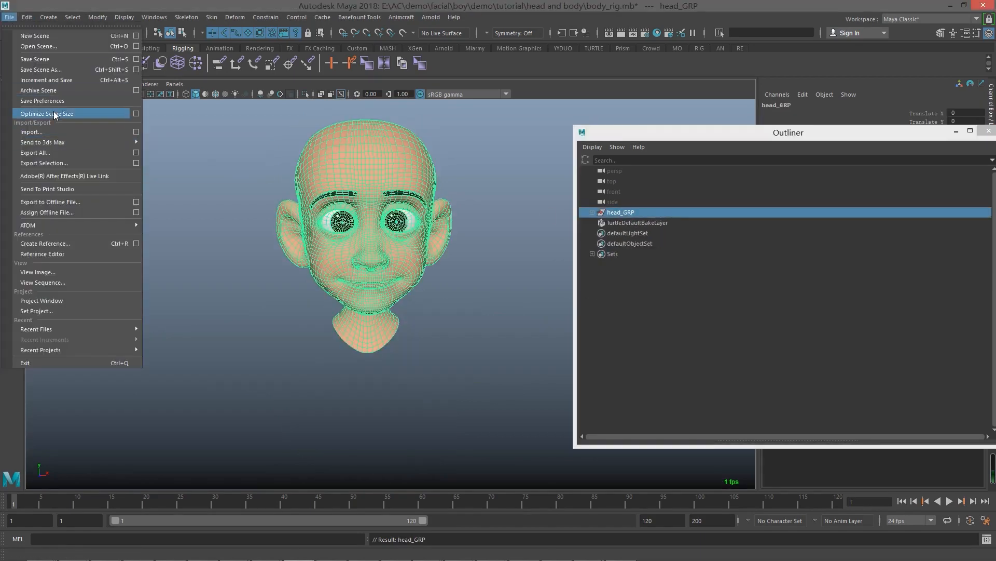
pyautogui.click(41, 114)
pyautogui.click(475, 291)
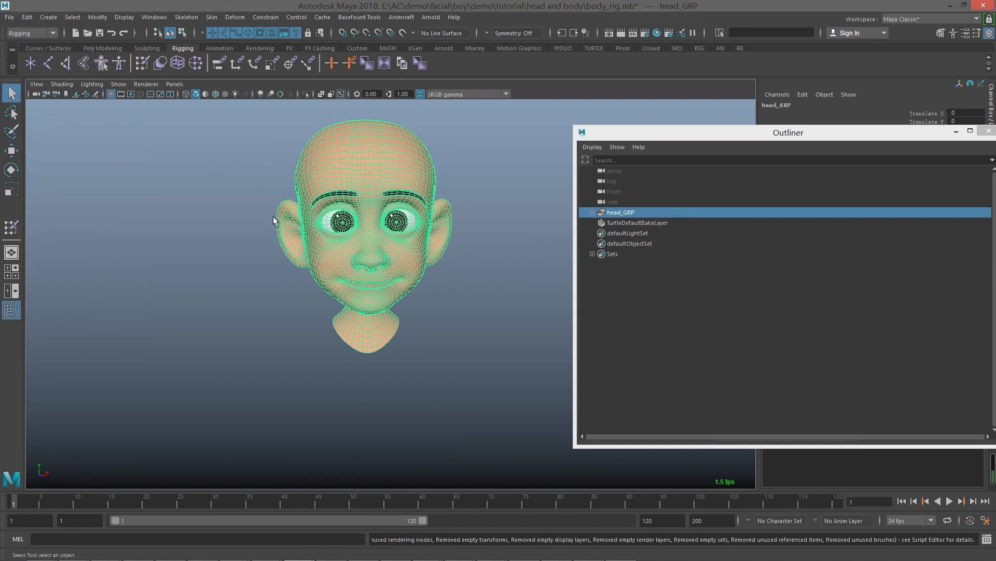
# - Save the scene as head_mo.mb, replacing the existing file
pyautogui.click(10, 19)
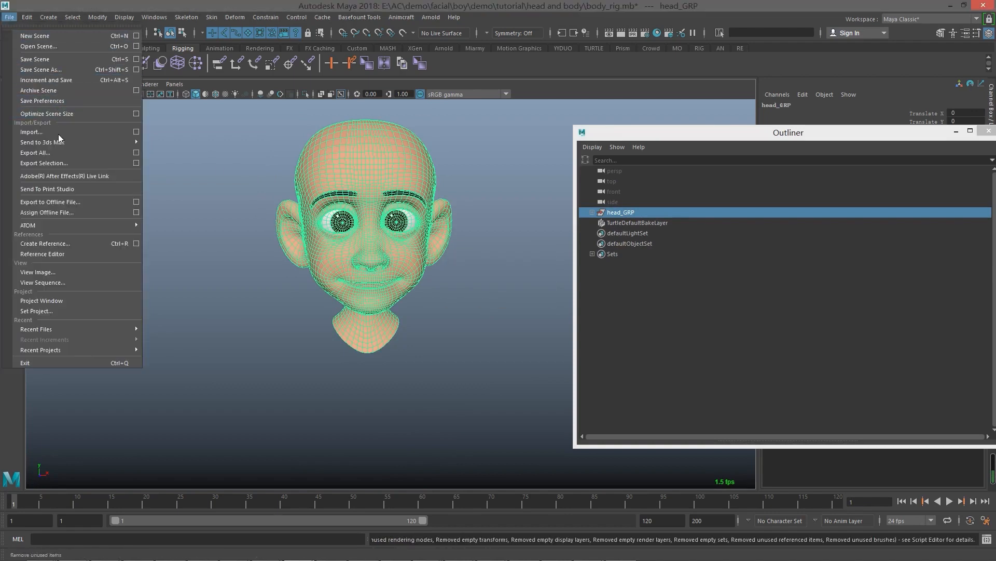
pyautogui.click(58, 71)
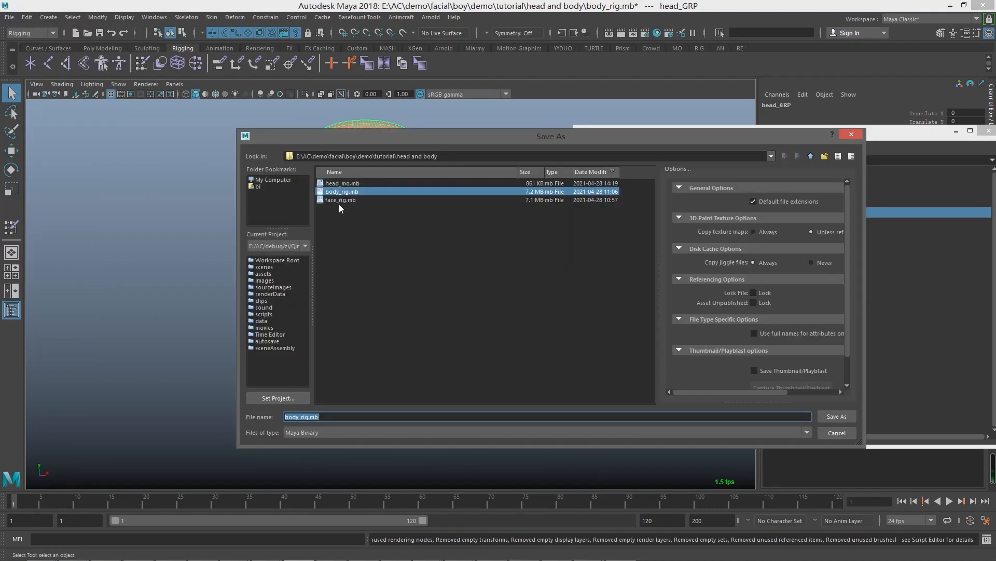
pyautogui.doubleClick(341, 185)
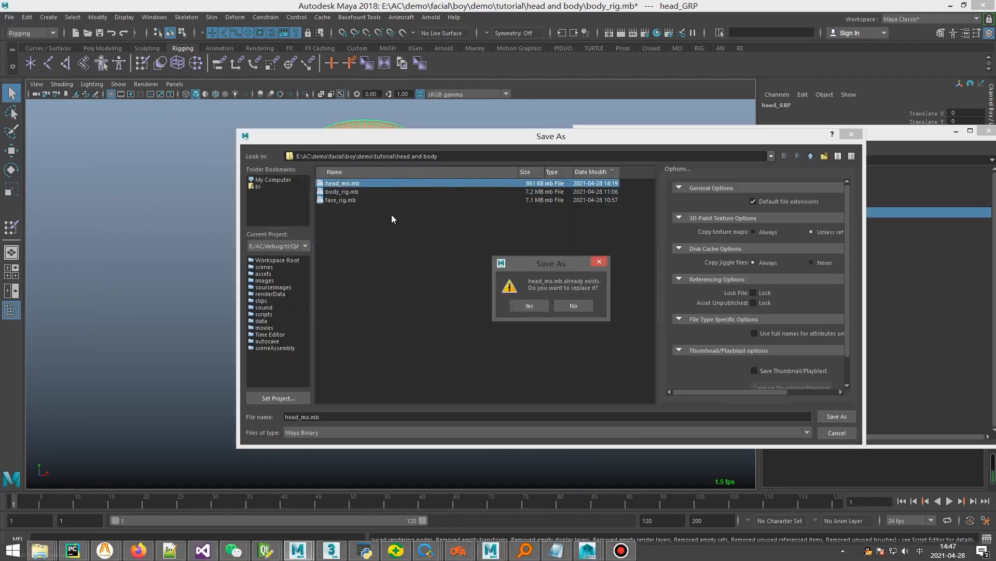
pyautogui.click(524, 306)
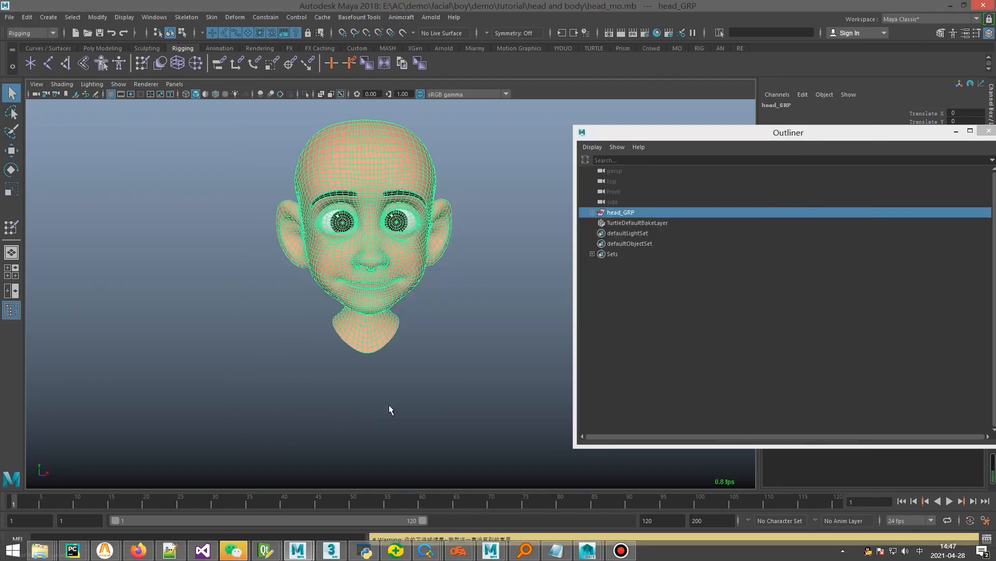
# - Open the scene face_rig.mb, discarding the changes to the head scene
pyautogui.keyDown('alt'); pyautogui.moveTo(390, 409); pyautogui.dragTo(482, 305); pyautogui.keyUp('alt')
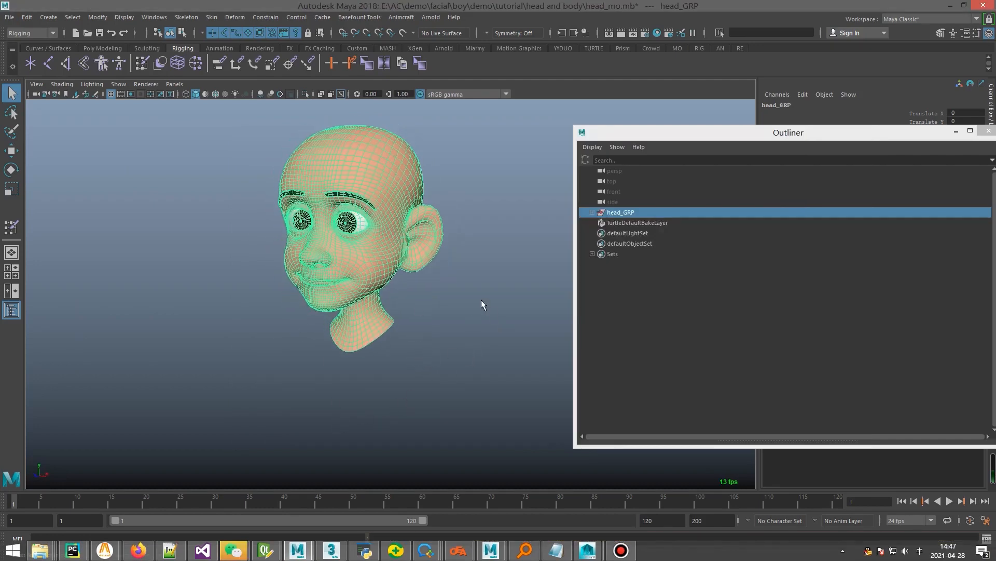
pyautogui.click(482, 304)
pyautogui.hotkey('ctrl', 'o')
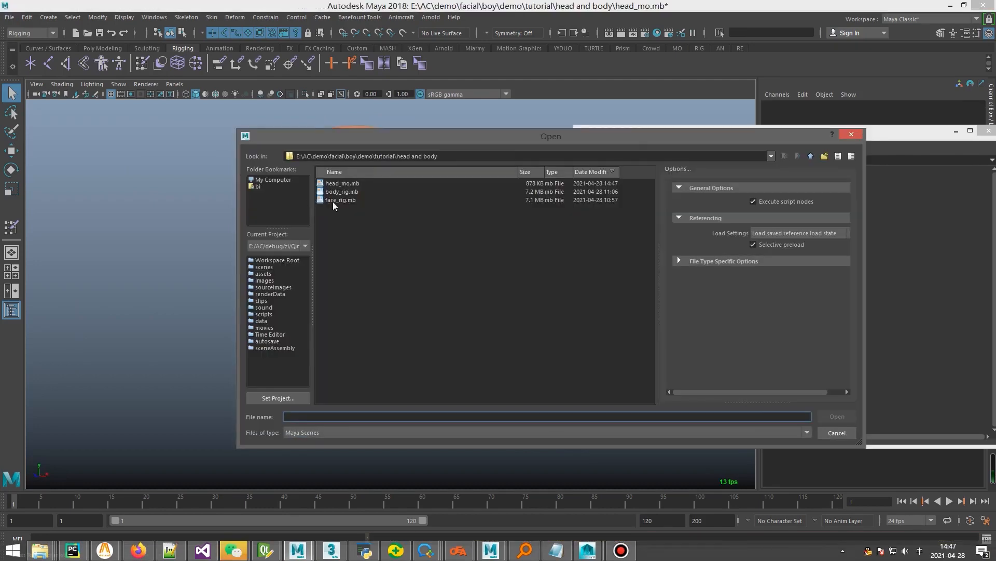
pyautogui.doubleClick(339, 201)
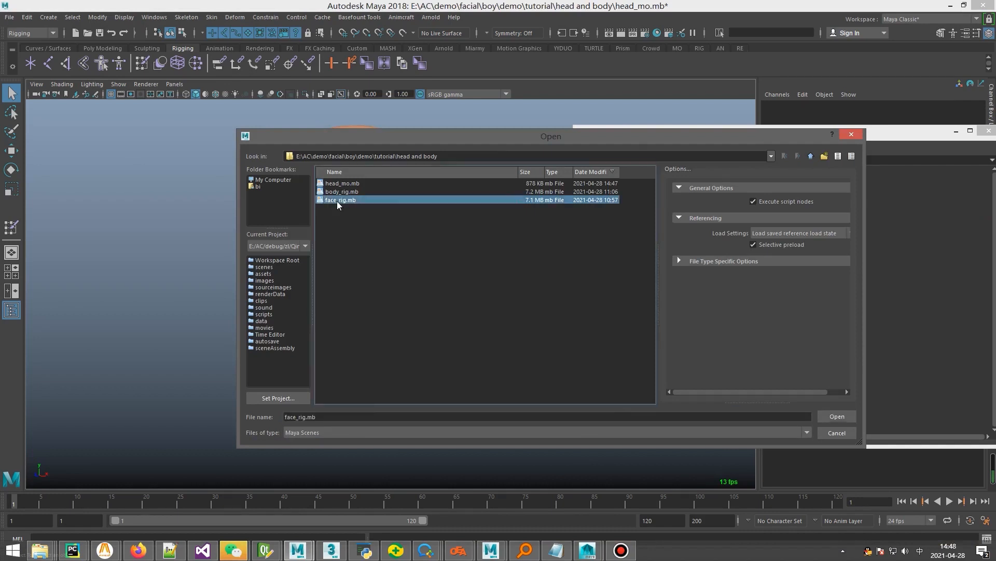
pyautogui.click(499, 288)
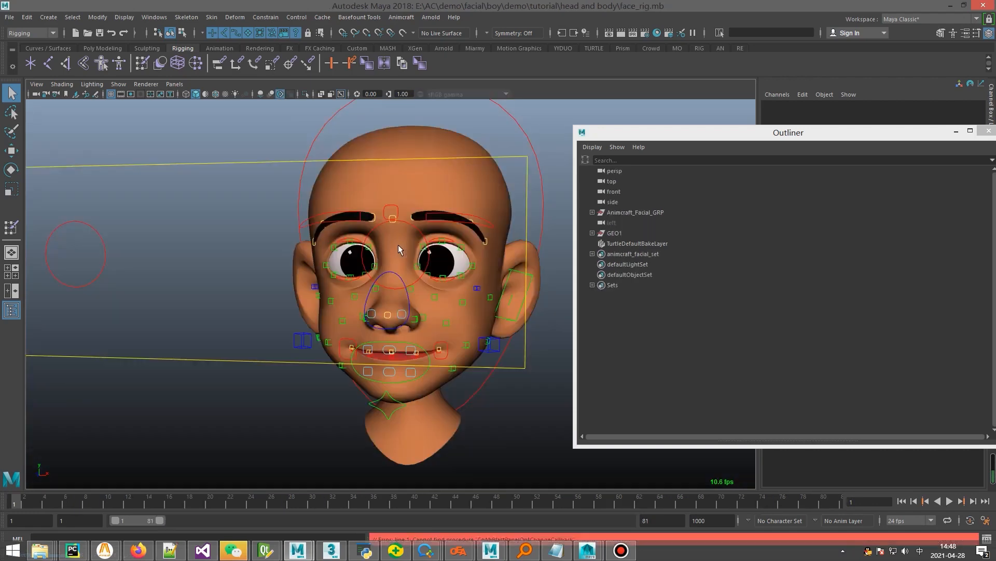
# - Try moving the jaw control Animcraft_Jaw_Ctrl in several directions to test the face rig, undoing each move
pyautogui.keyDown('alt'); pyautogui.moveTo(472, 283); pyautogui.dragTo(425, 282, button='right'); pyautogui.keyUp('alt')
pyautogui.keyDown('alt'); pyautogui.moveTo(424, 283); pyautogui.dragTo(394, 291); pyautogui.keyUp('alt')
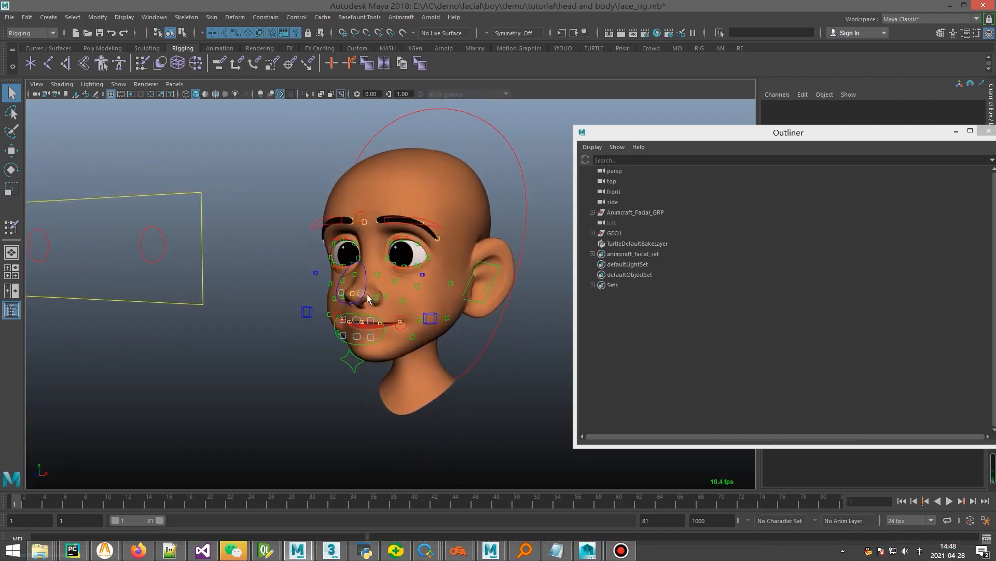
pyautogui.keyDown('alt'); pyautogui.moveTo(395, 291); pyautogui.dragTo(358, 335, button='right'); pyautogui.keyUp('alt')
pyautogui.click(345, 335)
pyautogui.keyDown('alt'); pyautogui.moveTo(322, 334); pyautogui.dragTo(336, 334); pyautogui.keyUp('alt')
pyautogui.keyDown('alt'); pyautogui.moveTo(337, 334); pyautogui.dragTo(363, 334, button='right'); pyautogui.keyUp('alt')
pyautogui.keyDown('alt'); pyautogui.moveTo(362, 334); pyautogui.dragTo(392, 326); pyautogui.keyUp('alt')
pyautogui.keyDown('alt'); pyautogui.moveTo(392, 326); pyautogui.dragTo(377, 305, button='middle'); pyautogui.keyUp('alt')
pyautogui.press('w')
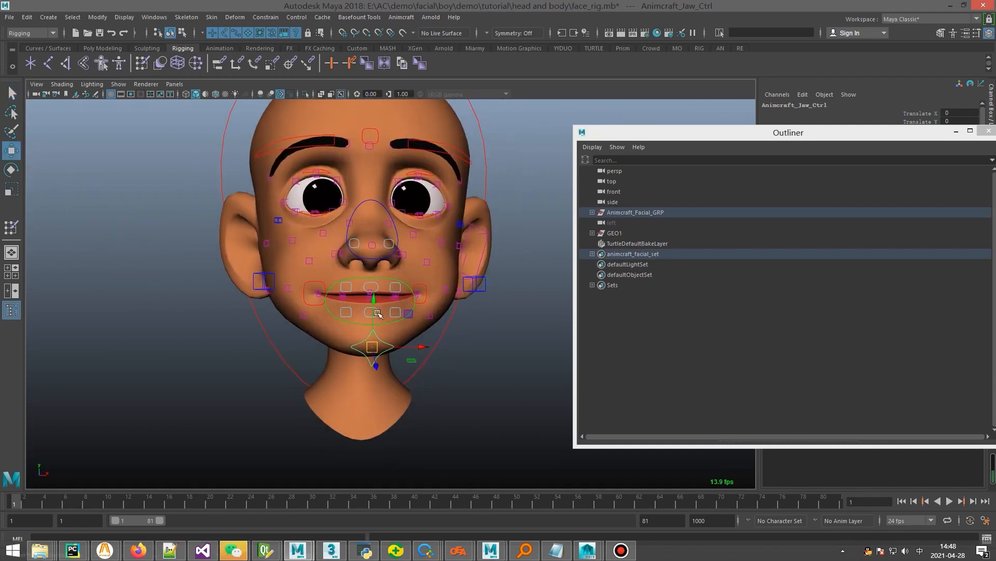
pyautogui.moveTo(373, 303); pyautogui.dragTo(358, 264)
pyautogui.hotkey('ctrl', 'z')
pyautogui.moveTo(374, 303); pyautogui.dragTo(366, 360)
pyautogui.hotkey('ctrl', 'z')
pyautogui.moveTo(408, 314); pyautogui.dragTo(449, 357)
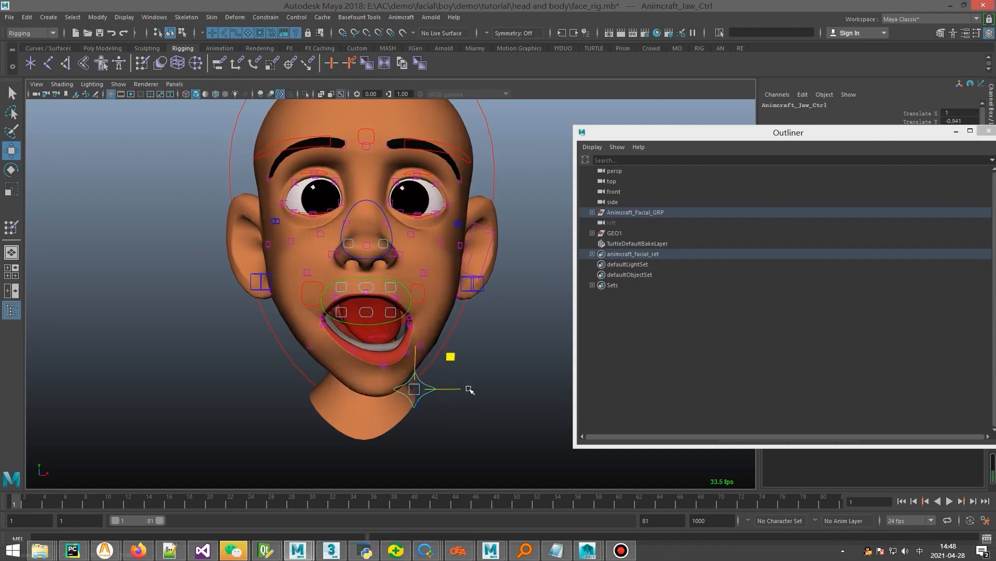
pyautogui.hotkey('ctrl', 'z')
pyautogui.keyDown('alt'); pyautogui.moveTo(377, 281); pyautogui.dragTo(498, 135); pyautogui.keyUp('alt')
pyautogui.keyDown('alt'); pyautogui.moveTo(482, 239); pyautogui.dragTo(449, 407); pyautogui.keyUp('alt')
pyautogui.hotkey('ctrl', 'z')
pyautogui.keyDown('alt'); pyautogui.moveTo(467, 278); pyautogui.dragTo(407, 287); pyautogui.keyUp('alt')
pyautogui.press('q')
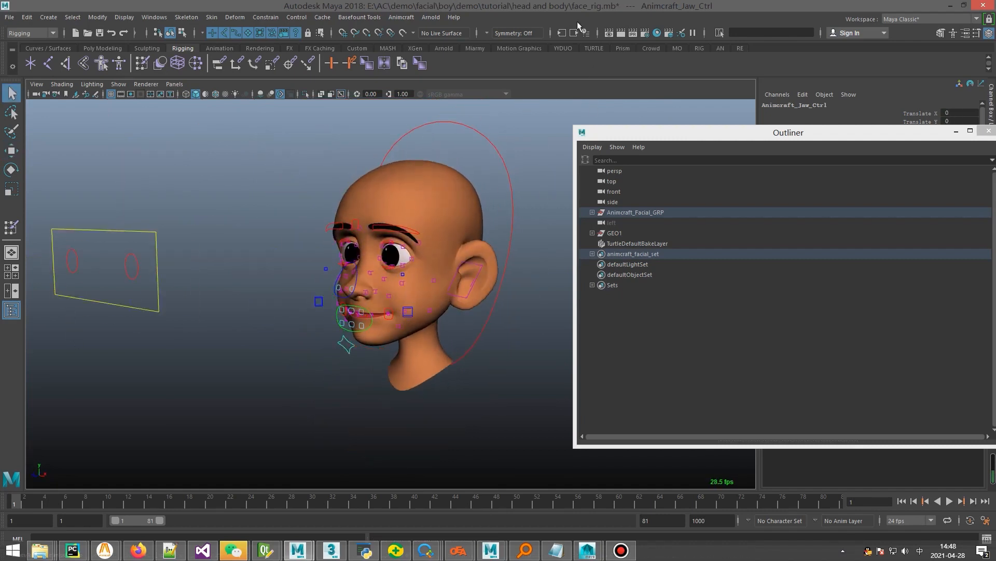
# - Open the scene body_rig.mb again, discarding the changes to face_rig.mb
pyautogui.click(255, 288)
pyautogui.hotkey('ctrl', 'o')
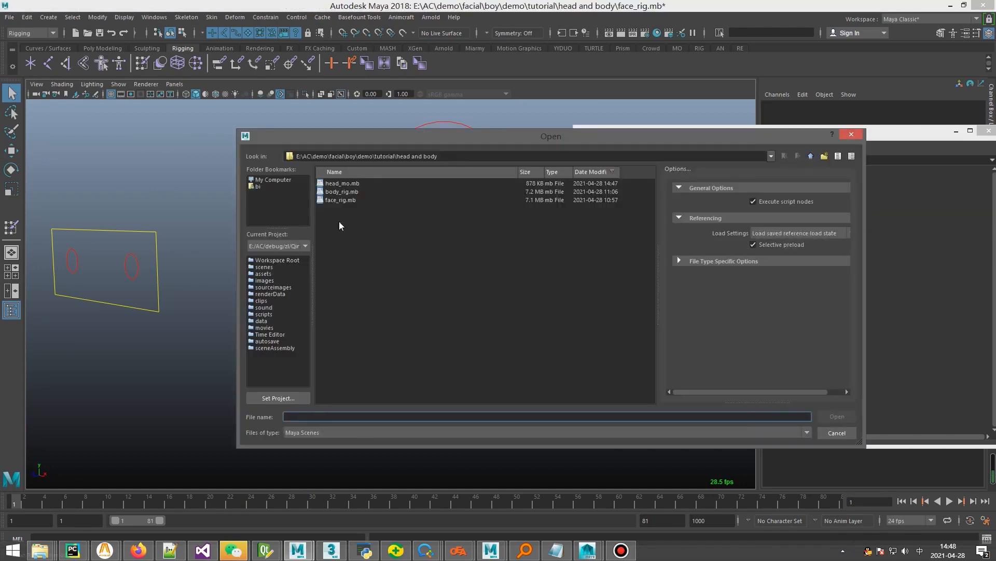
pyautogui.doubleClick(339, 192)
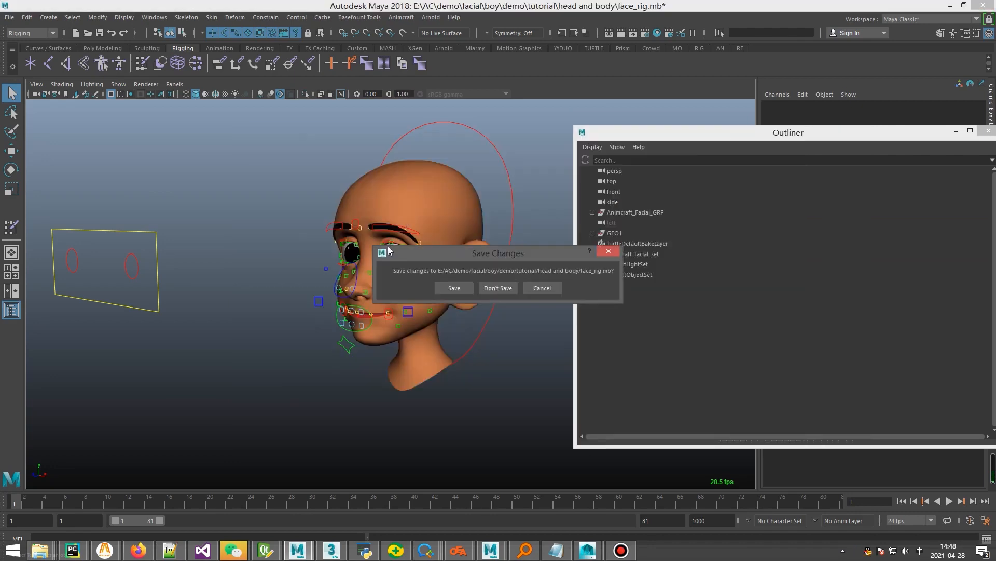
pyautogui.click(498, 288)
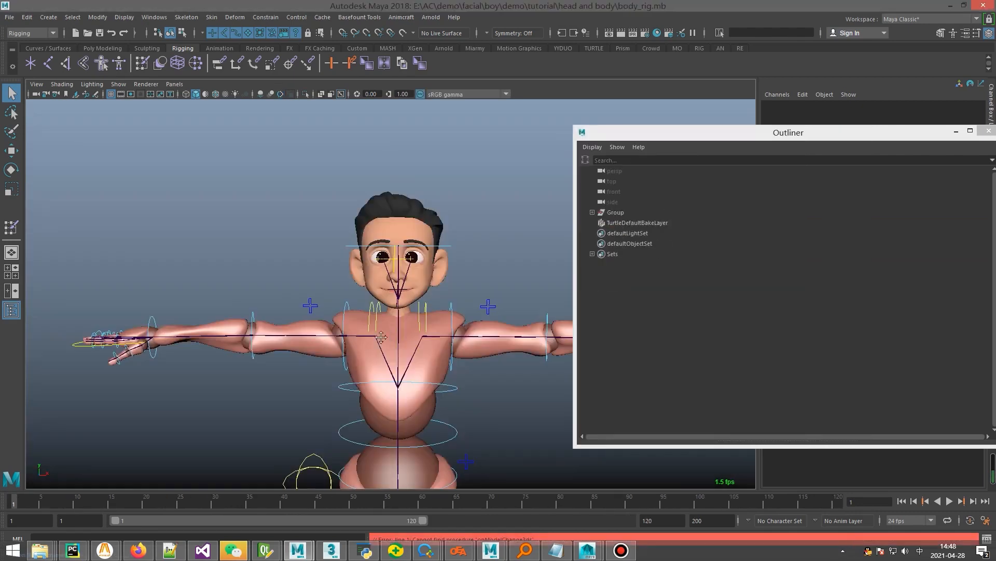
# - Import face_rig.mb into the body rig scene without using namespaces
pyautogui.keyDown('alt'); pyautogui.moveTo(381, 336); pyautogui.dragTo(359, 243, button='middle'); pyautogui.keyUp('alt')
pyautogui.scroll(-4, 359, 243)
pyautogui.keyDown('alt'); pyautogui.moveTo(366, 238); pyautogui.dragTo(330, 246); pyautogui.keyUp('alt')
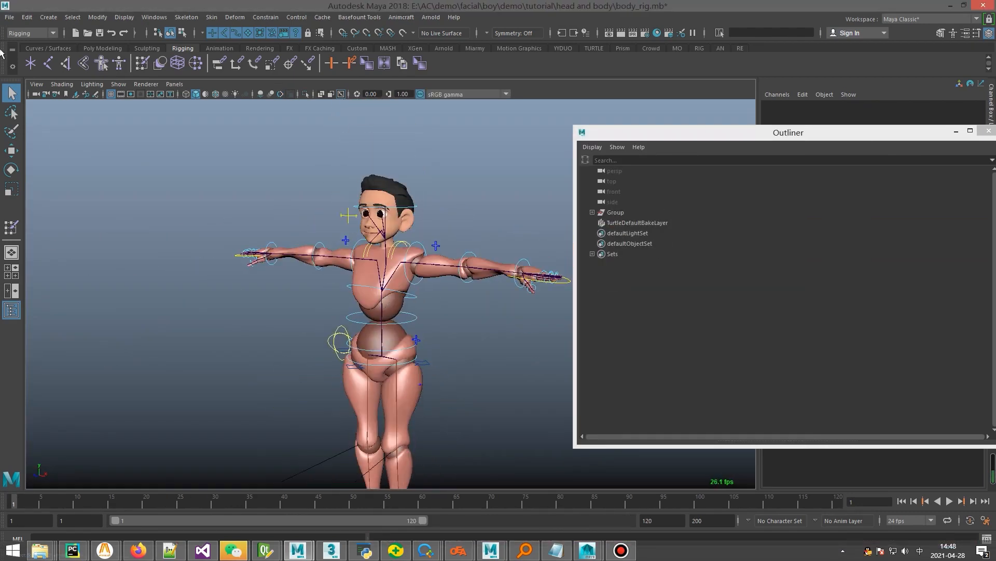
pyautogui.click(14, 19)
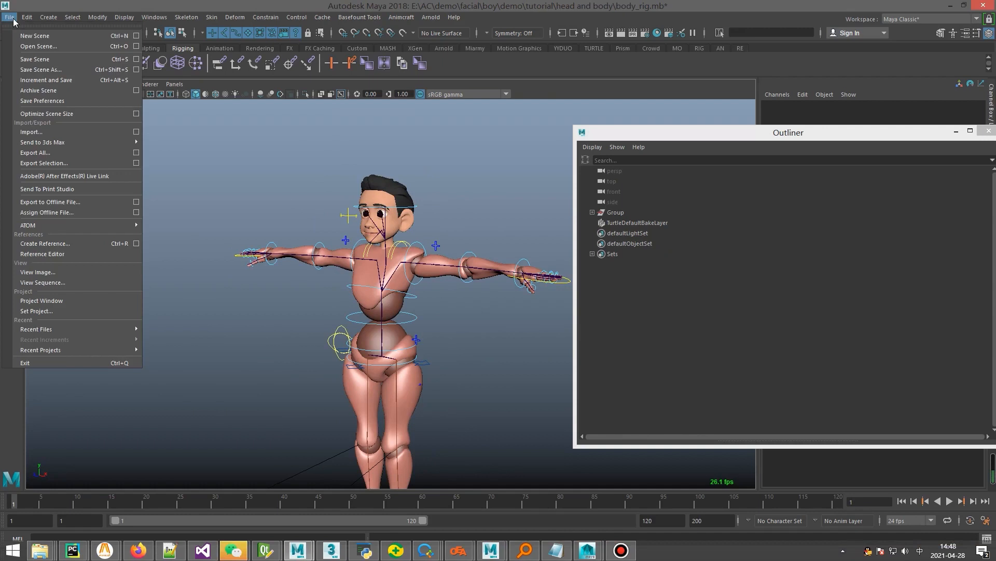
pyautogui.click(46, 133)
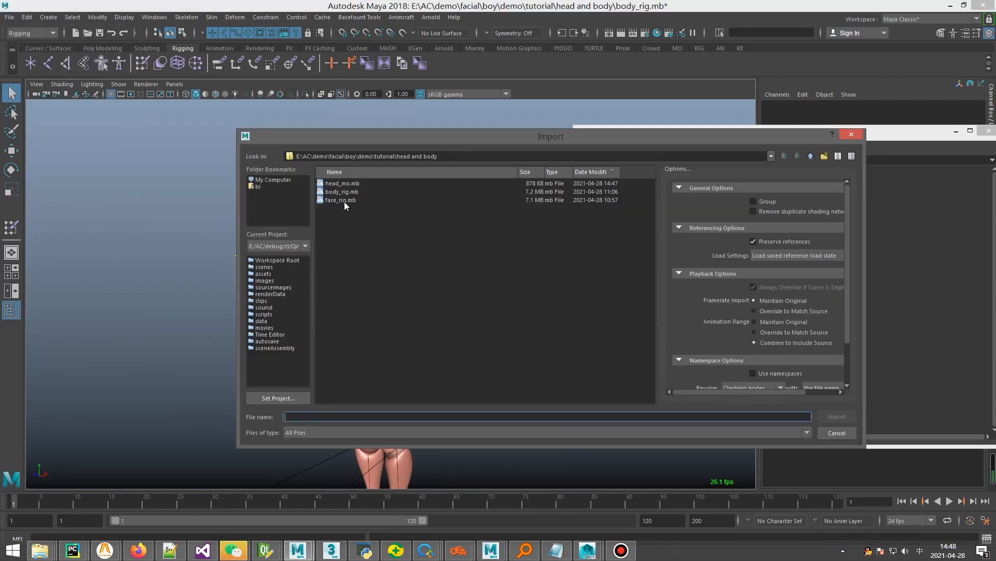
pyautogui.click(344, 200)
pyautogui.scroll(-2, 742, 322)
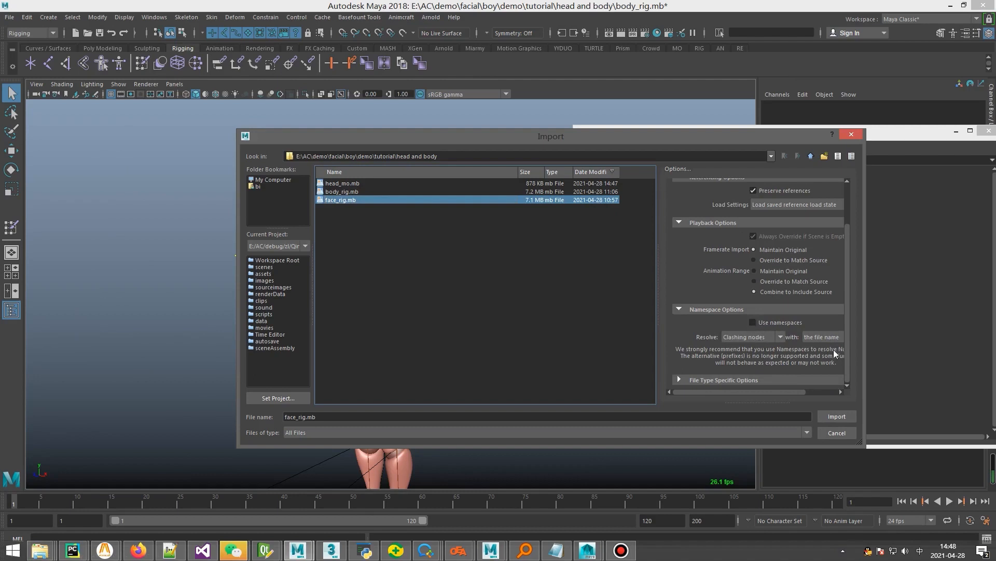
pyautogui.click(835, 417)
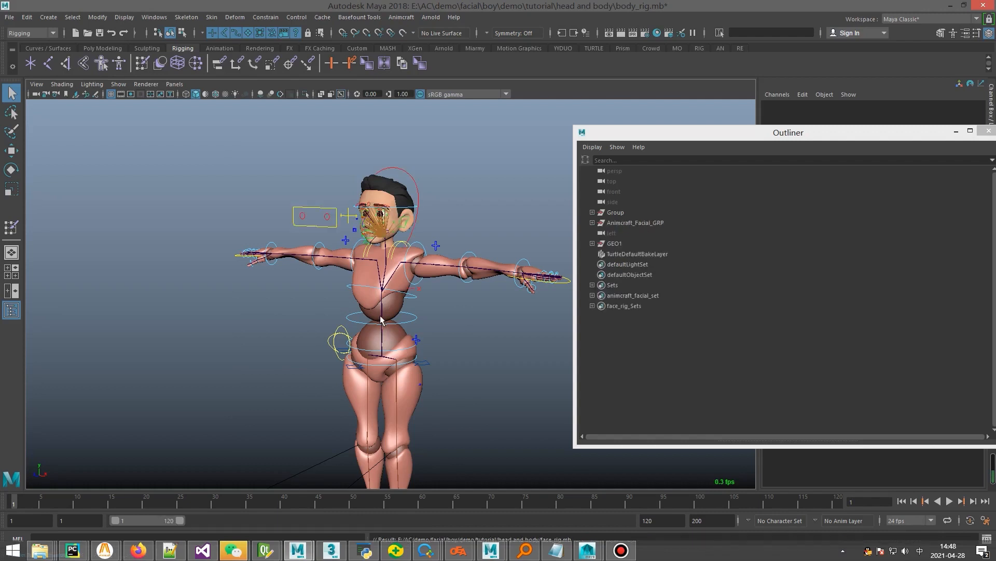
# - Move the body rig's Main control about -30 units along X to separate it from the face rig head
pyautogui.keyDown('alt'); pyautogui.moveTo(405, 311); pyautogui.dragTo(383, 262, button='middle'); pyautogui.keyUp('alt')
pyautogui.keyDown('alt'); pyautogui.moveTo(383, 262); pyautogui.dragTo(341, 311, button='right'); pyautogui.keyUp('alt')
pyautogui.keyDown('alt'); pyautogui.moveTo(342, 328); pyautogui.dragTo(372, 424); pyautogui.keyUp('alt')
pyautogui.click(414, 427)
pyautogui.press('w')
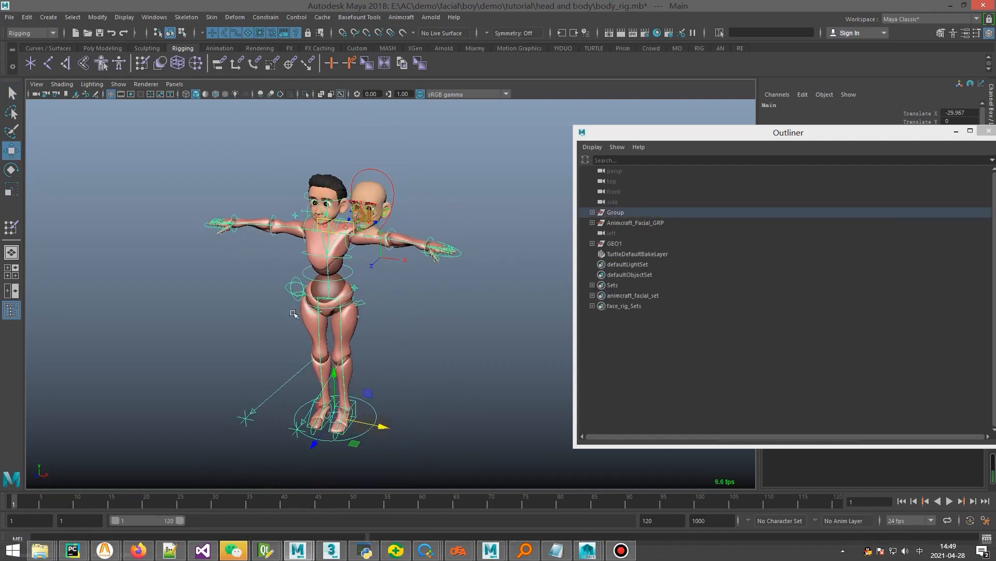
# - Try moving the face rig's jaw control Animcraft_Jaw_Ctrl, then undo the move
pyautogui.keyDown('alt'); pyautogui.moveTo(306, 280); pyautogui.dragTo(324, 241); pyautogui.keyUp('alt')
pyautogui.keyDown('alt'); pyautogui.moveTo(324, 242); pyautogui.dragTo(353, 228, button='right'); pyautogui.keyUp('alt')
pyautogui.scroll(5, 362, 253)
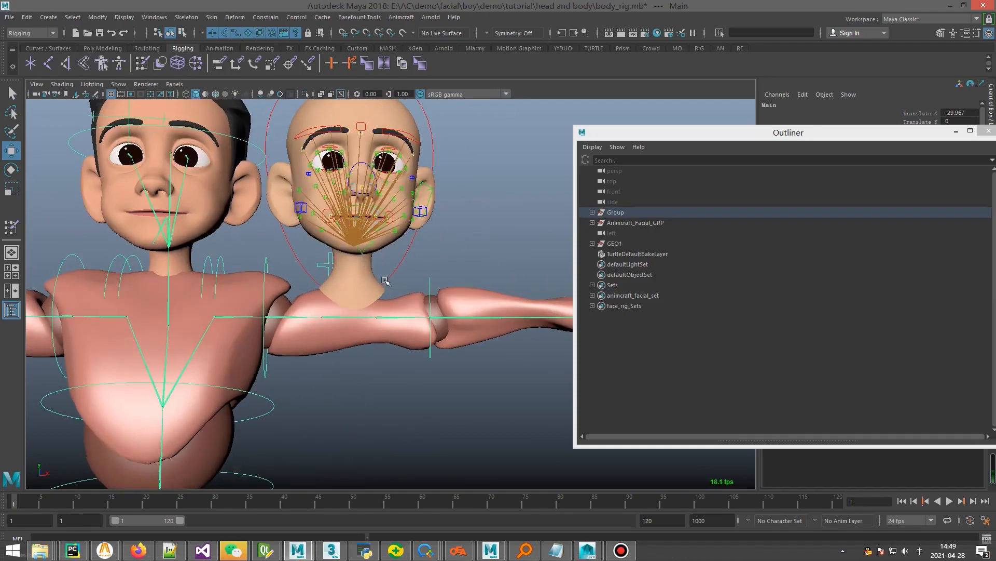
pyautogui.click(362, 253)
pyautogui.keyDown('alt'); pyautogui.moveTo(362, 253); pyautogui.dragTo(388, 276, button='middle'); pyautogui.keyUp('alt')
pyautogui.keyDown('alt'); pyautogui.moveTo(388, 277); pyautogui.dragTo(376, 238); pyautogui.keyUp('alt')
pyautogui.hotkey('ctrl', 'z')
# - Create a blend shape with the face rig's head as target and the body rig's head mesh head3McdGeo as base
pyautogui.scroll(2, 363, 239)
pyautogui.keyDown('alt'); pyautogui.moveTo(296, 200); pyautogui.dragTo(490, 160); pyautogui.keyUp('alt')
pyautogui.press('q')
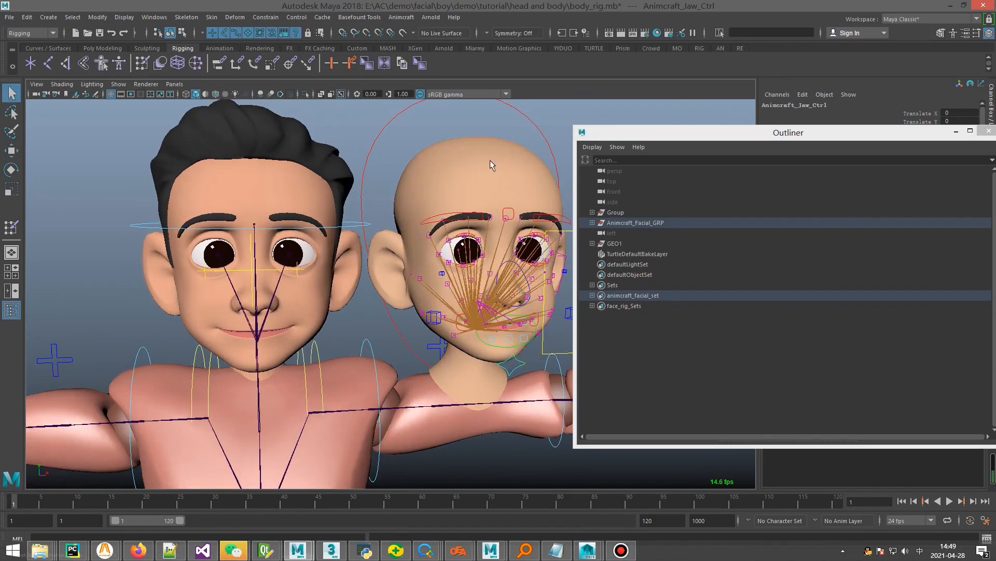
pyautogui.click(490, 160)
pyautogui.keyDown('shift'); pyautogui.click(289, 175); pyautogui.keyUp('shift')
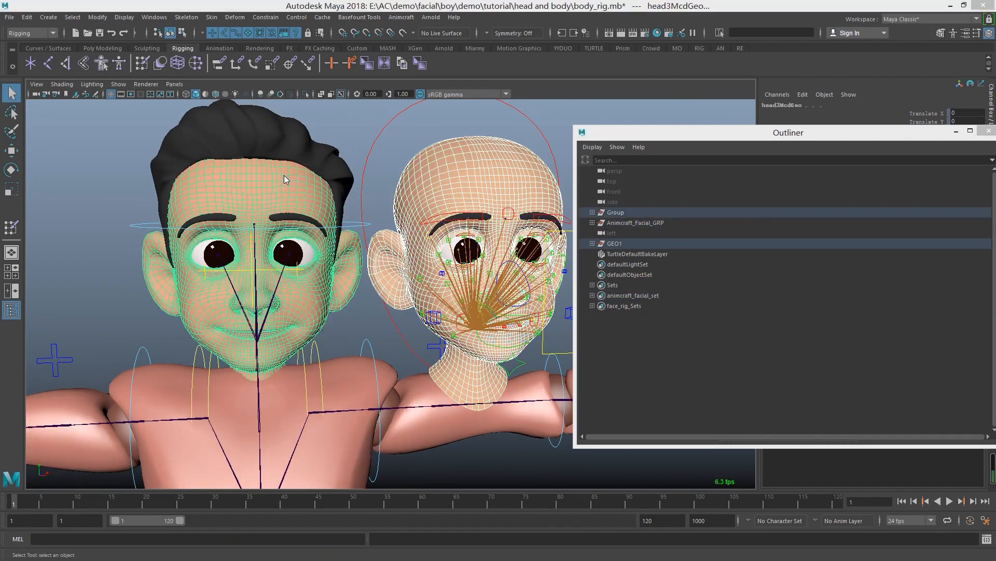
pyautogui.press('space')
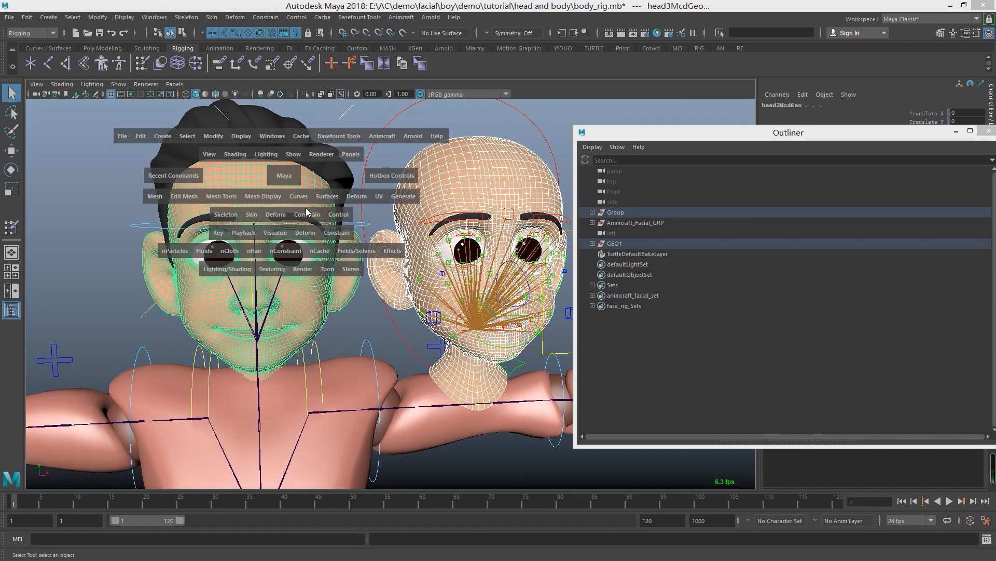
pyautogui.click(357, 195)
pyautogui.click(394, 123)
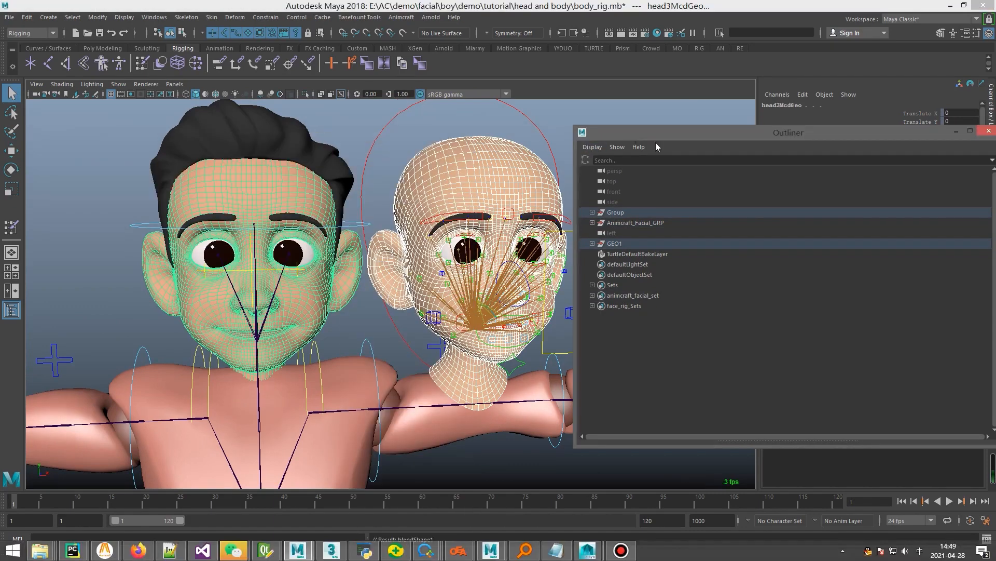
# - Close the Outliner and set the head3 weight of the body head's blend shape to 1
pyautogui.click(989, 131)
pyautogui.click(794, 330)
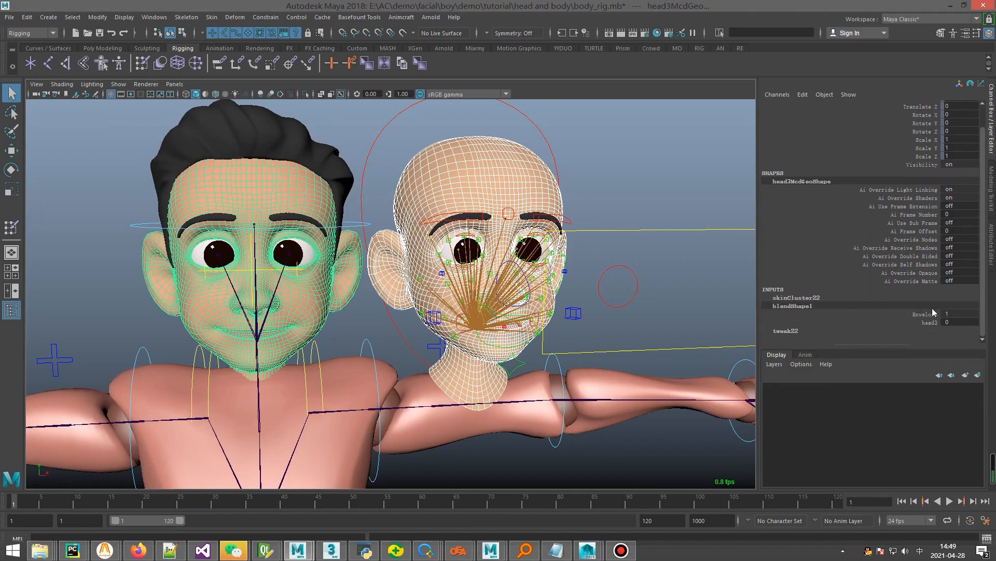
pyautogui.click(865, 323)
# - Move the face rig's jaw control Animcraft_Jaw_Ctrl to open the mouth and test the head connection
pyautogui.keyDown('alt'); pyautogui.moveTo(501, 332); pyautogui.dragTo(508, 311, button='middle'); pyautogui.keyUp('alt')
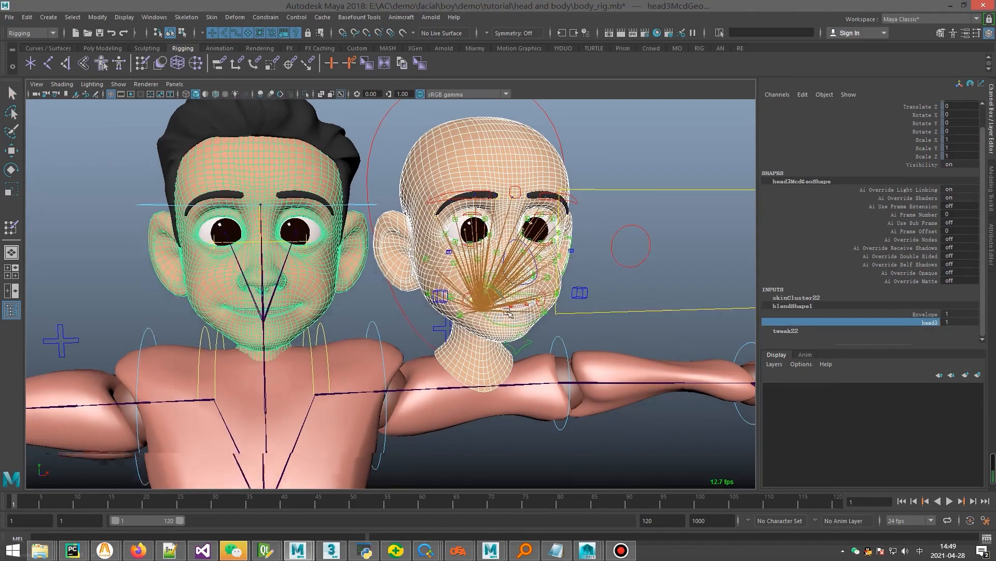
pyautogui.click(521, 343)
pyautogui.press('w')
pyautogui.moveTo(554, 324); pyautogui.dragTo(489, 333)
pyautogui.press('q')
# - Blend shape the body rig's lower teeth to the face rig's lowerteeth2 and set the lowerteeth2 weight to 1
pyautogui.click(489, 332)
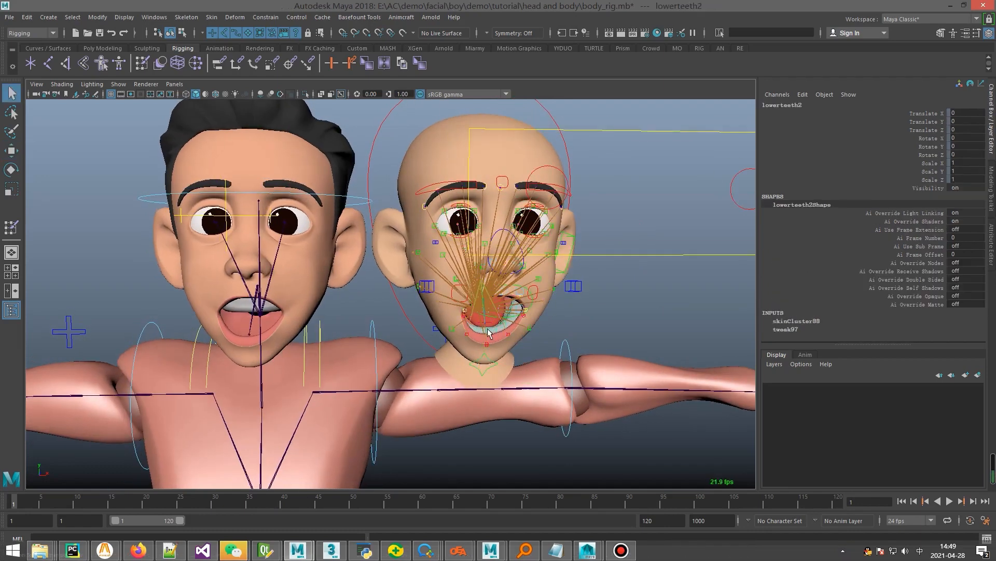
pyautogui.click(238, 311)
pyautogui.click(792, 322)
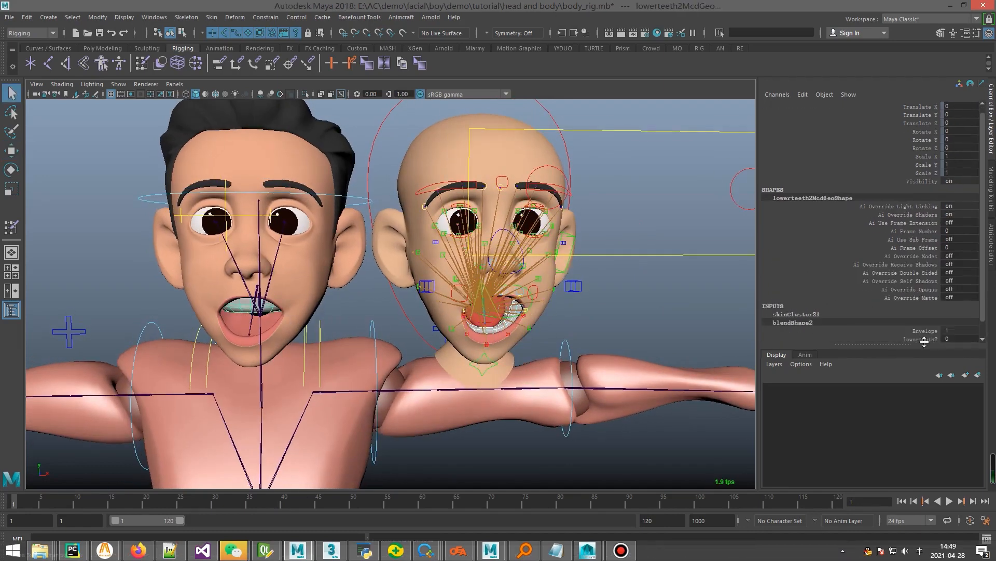
pyautogui.click(923, 340)
pyautogui.moveTo(433, 327); pyautogui.dragTo(597, 309, button='middle')
pyautogui.keyDown('alt'); pyautogui.moveTo(497, 294); pyautogui.dragTo(529, 305); pyautogui.keyUp('alt')
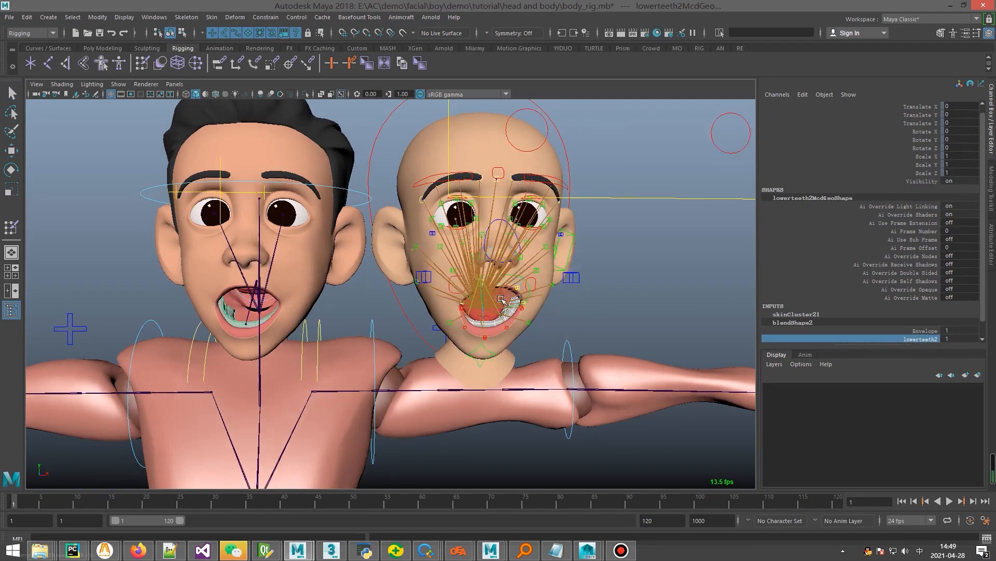
# - Blend shape the body rig's tongue to the face rig's tongue and set the tongue1 weight to 1
pyautogui.scroll(3, 529, 306)
pyautogui.press('q')
pyautogui.click(541, 328)
pyautogui.click(549, 328)
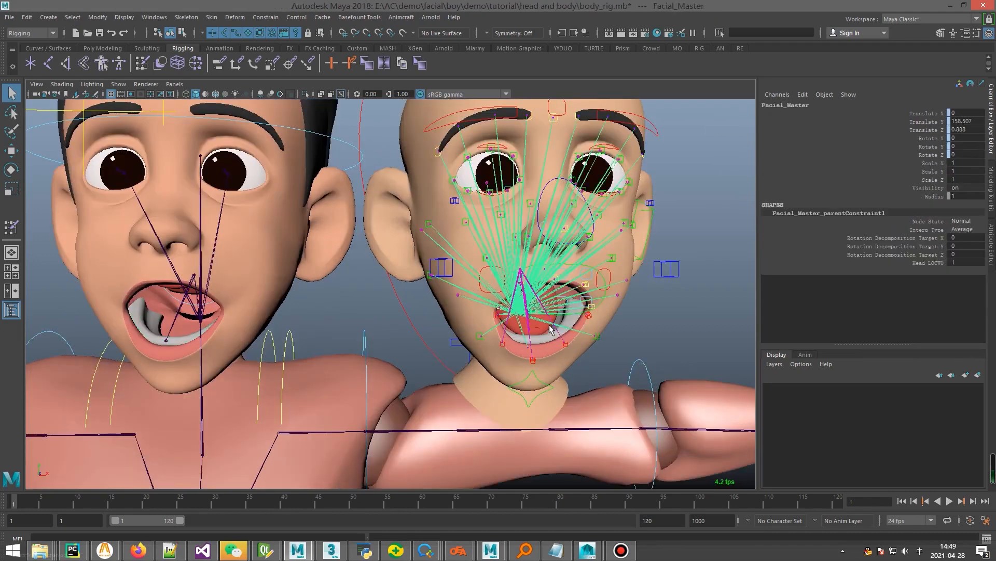
pyautogui.click(546, 329)
pyautogui.keyDown('alt'); pyautogui.moveTo(179, 292); pyautogui.dragTo(170, 261); pyautogui.keyUp('alt')
pyautogui.click(168, 252)
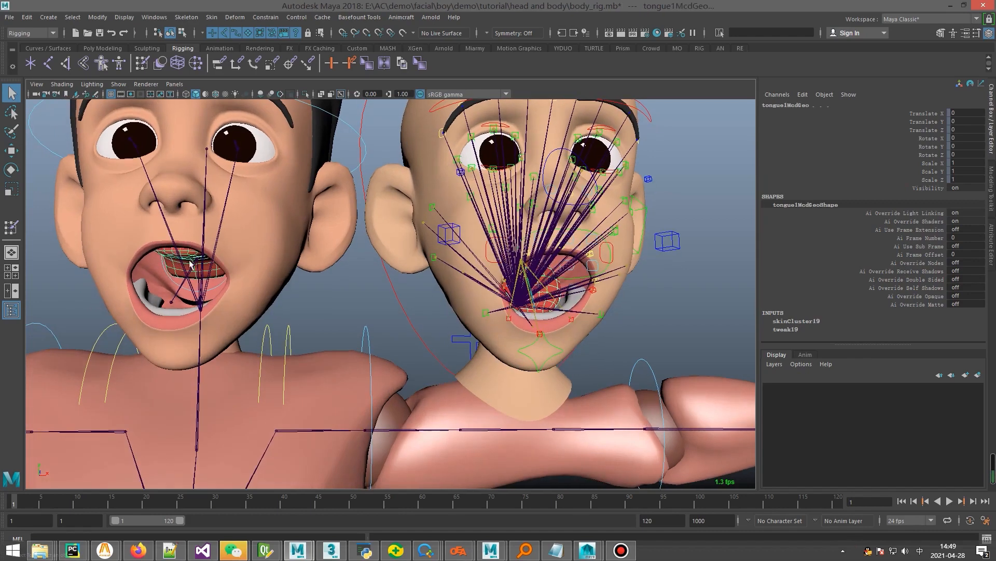
pyautogui.press('g')
pyautogui.scroll(-1, 875, 299)
pyautogui.click(807, 325)
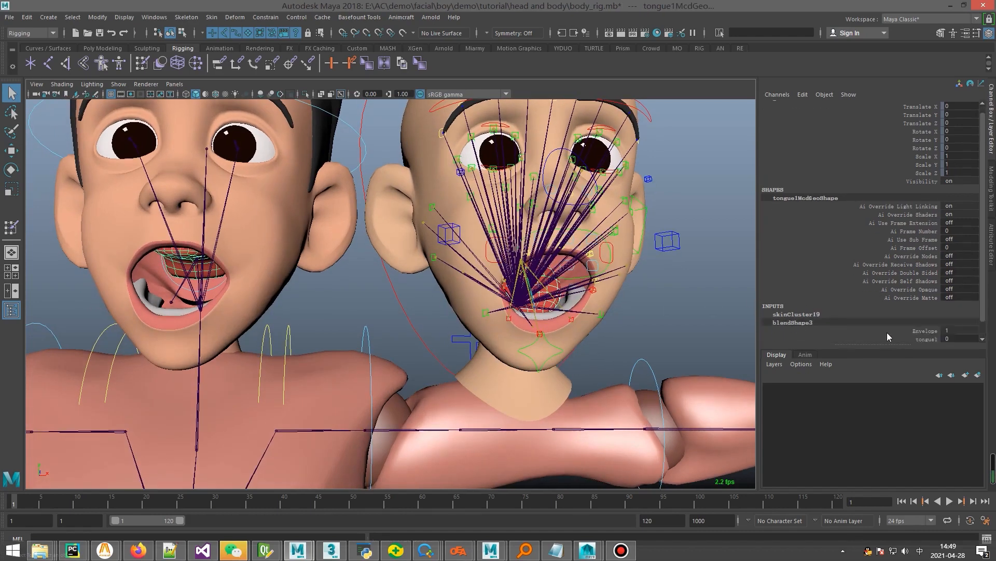
pyautogui.click(898, 321)
pyautogui.moveTo(467, 340); pyautogui.dragTo(580, 326, button='middle')
# - Exclude joints and curves from viewport selection to make the mouth meshes easier to pick
pyautogui.keyDown('alt'); pyautogui.moveTo(533, 288); pyautogui.dragTo(504, 267); pyautogui.keyUp('alt')
pyautogui.keyDown('alt'); pyautogui.moveTo(489, 195); pyautogui.dragTo(426, 200); pyautogui.keyUp('alt')
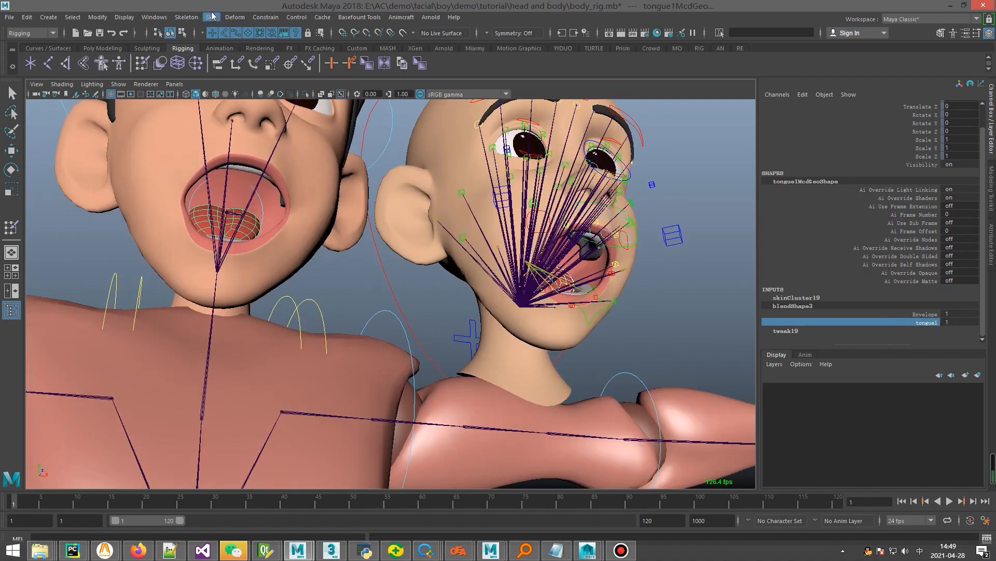
pyautogui.click(226, 34)
pyautogui.click(237, 34)
pyautogui.keyDown('alt'); pyautogui.moveTo(585, 243); pyautogui.dragTo(502, 263, button='middle'); pyautogui.keyUp('alt')
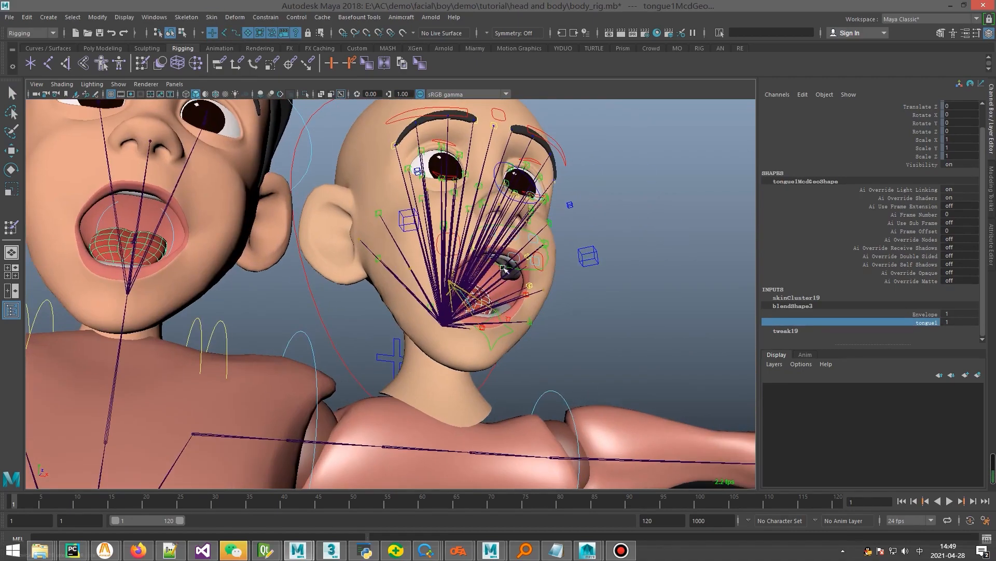
pyautogui.press('q')
# - Blend shape the body rig's upper teeth to the face rig's upper teeth and set the upperteeth2 weight to 1
pyautogui.click(511, 274)
pyautogui.click(136, 196)
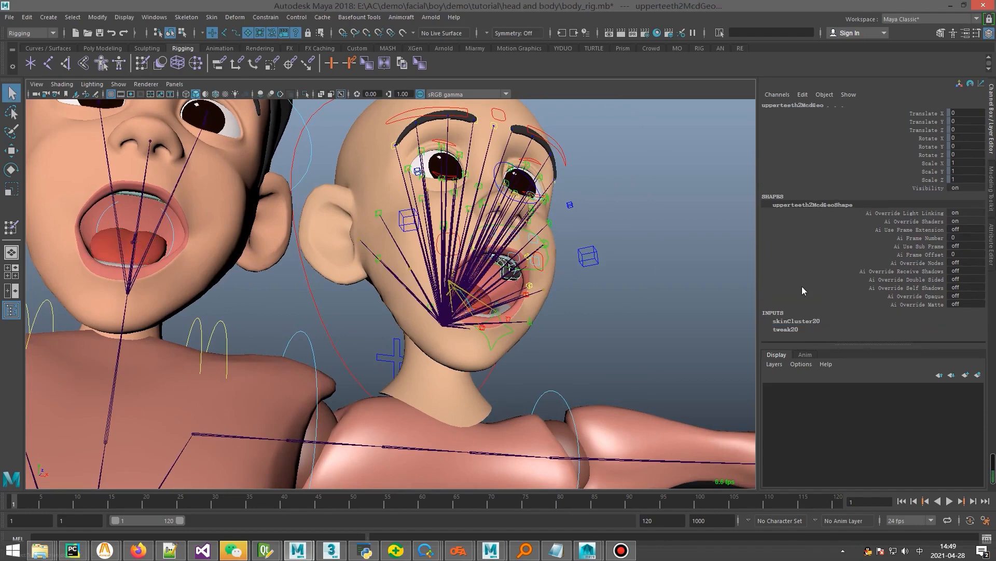
pyautogui.click(804, 322)
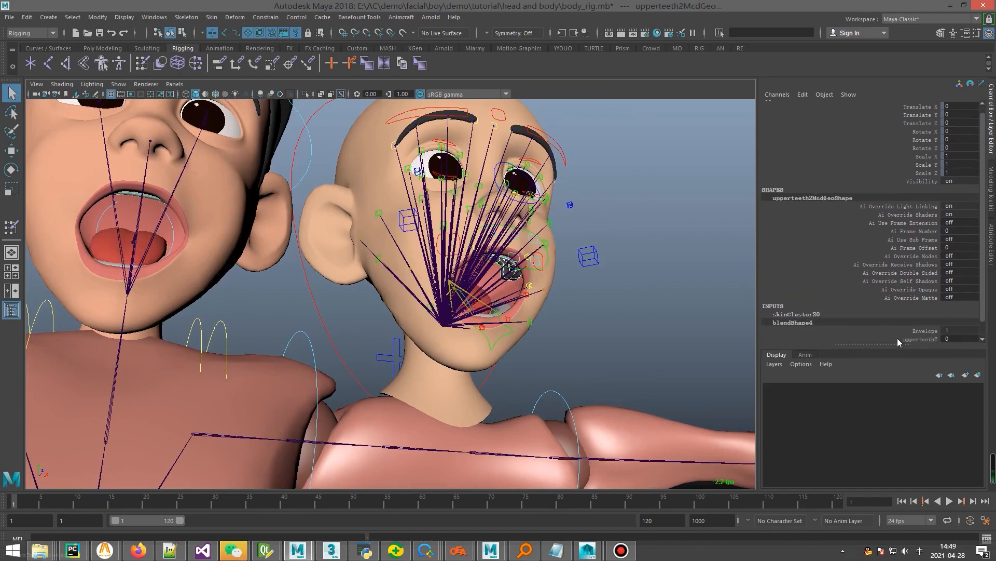
pyautogui.click(898, 338)
pyautogui.moveTo(448, 344); pyautogui.dragTo(638, 310, button='middle')
# - Blend shape the body rig's right eye to the face rig's right eye and turn on the R_eye1 weight
pyautogui.keyDown('alt'); pyautogui.moveTo(411, 202); pyautogui.dragTo(440, 242); pyautogui.keyUp('alt')
pyautogui.press('q')
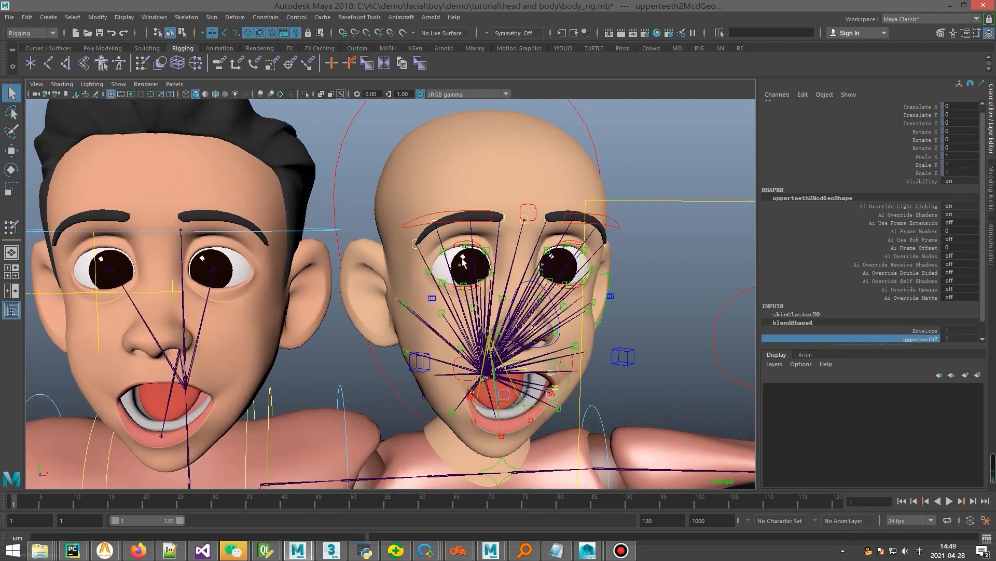
pyautogui.click(461, 258)
pyautogui.click(116, 273)
pyautogui.scroll(-1, 896, 225)
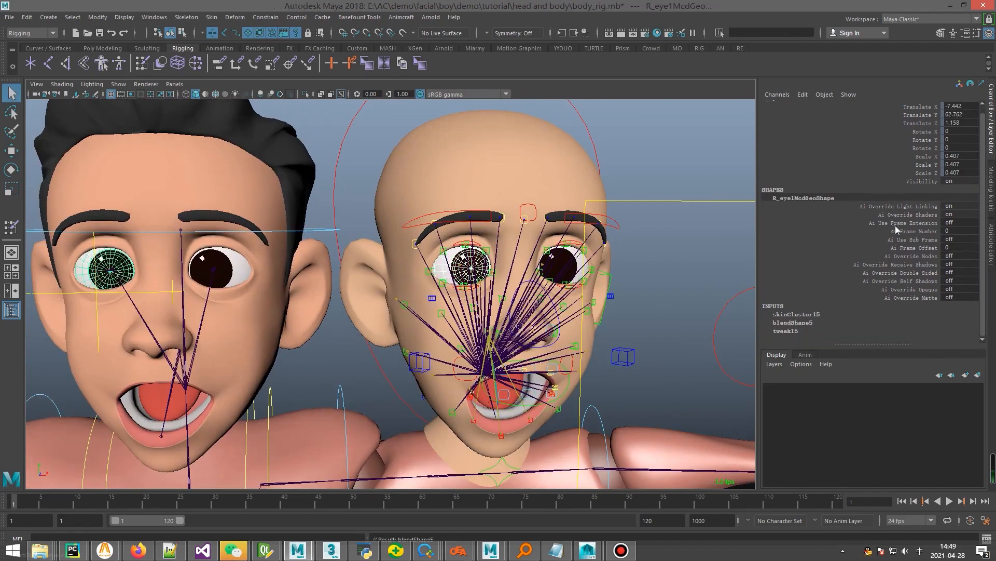
pyautogui.click(801, 323)
pyautogui.scroll(-1, 896, 316)
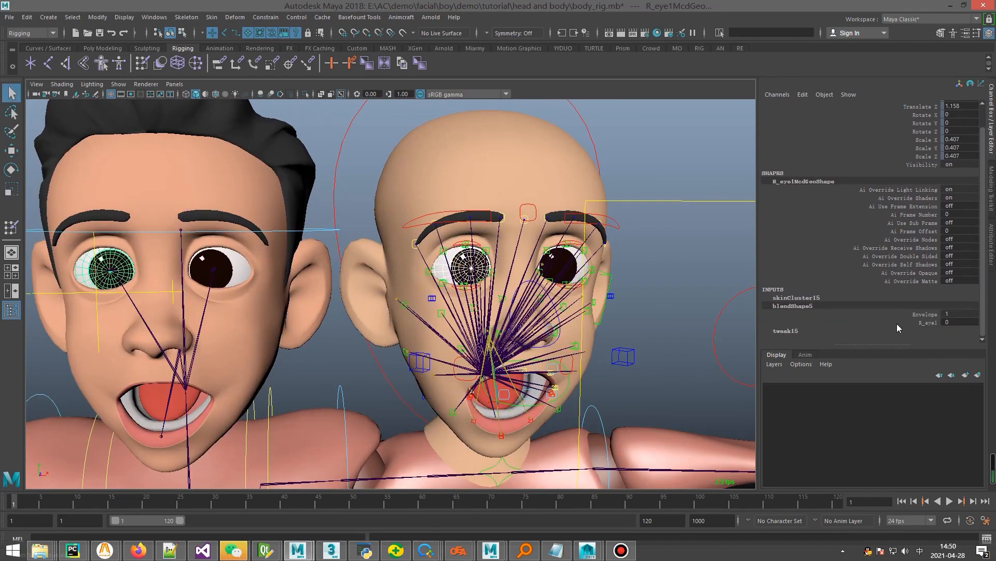
pyautogui.click(897, 322)
# - Blend shape the body rig's left eye to the face rig's L_eye1 and open the new blend shape's weights
pyautogui.click(540, 269)
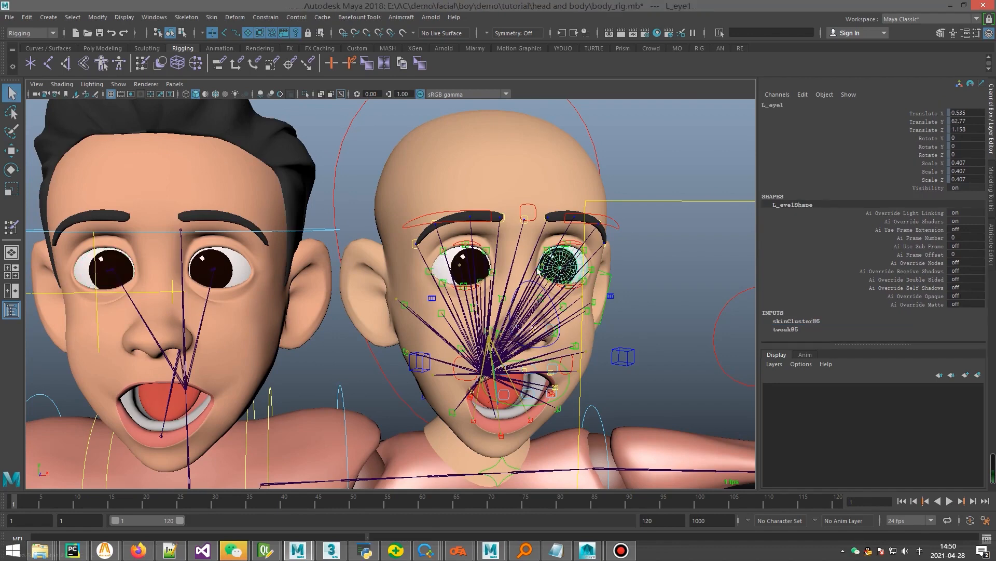
pyautogui.click(212, 273)
pyautogui.scroll(-1, 887, 306)
pyautogui.click(802, 322)
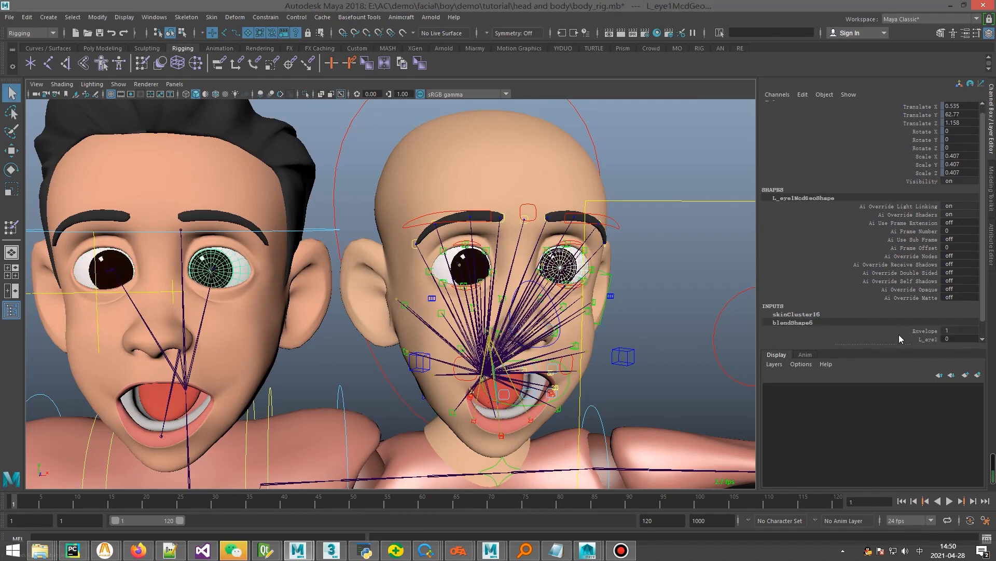
# - Blend shape the body rig's right eyebrow to the face rig's polySurface2 and set the polySurface2 weight to 1
pyautogui.click(440, 223)
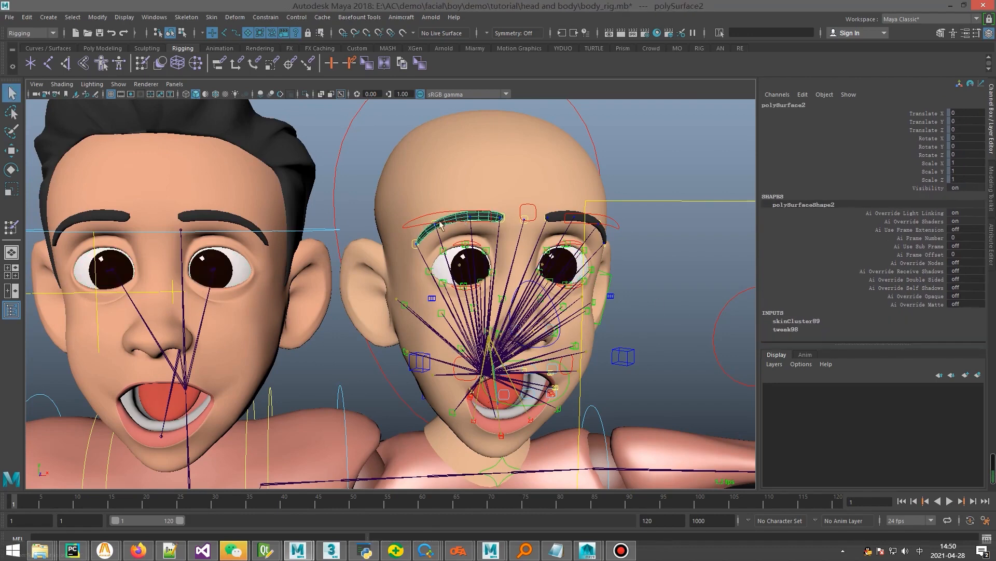
pyautogui.click(116, 218)
pyautogui.scroll(-1, 867, 300)
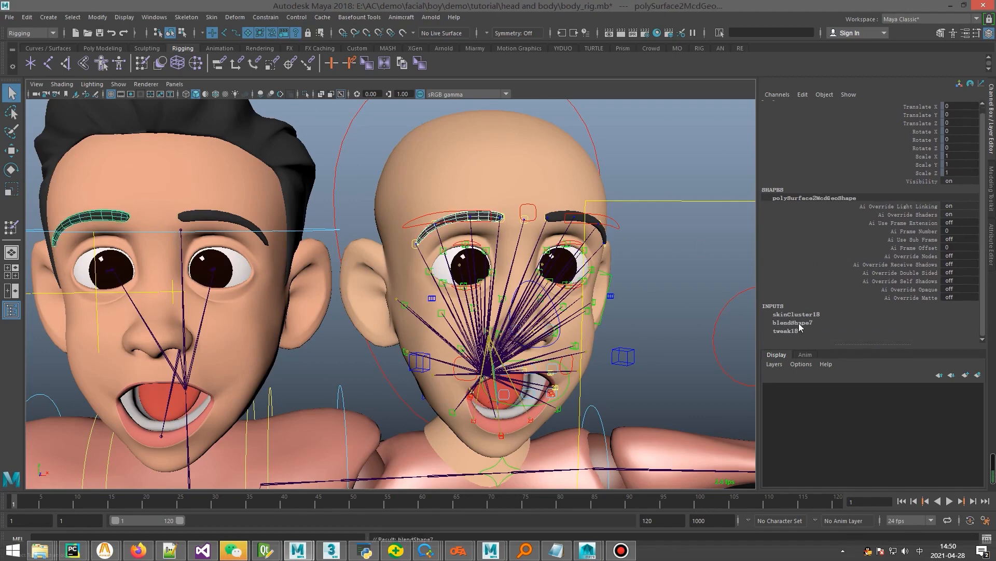
pyautogui.click(872, 305)
pyautogui.click(934, 323)
pyautogui.moveTo(633, 344); pyautogui.dragTo(685, 345, button='middle')
pyautogui.press('q')
# - Blend shape the body rig's left eyebrow to the face rig's left eyebrow and turn on the polySurface1 weight
pyautogui.click(557, 216)
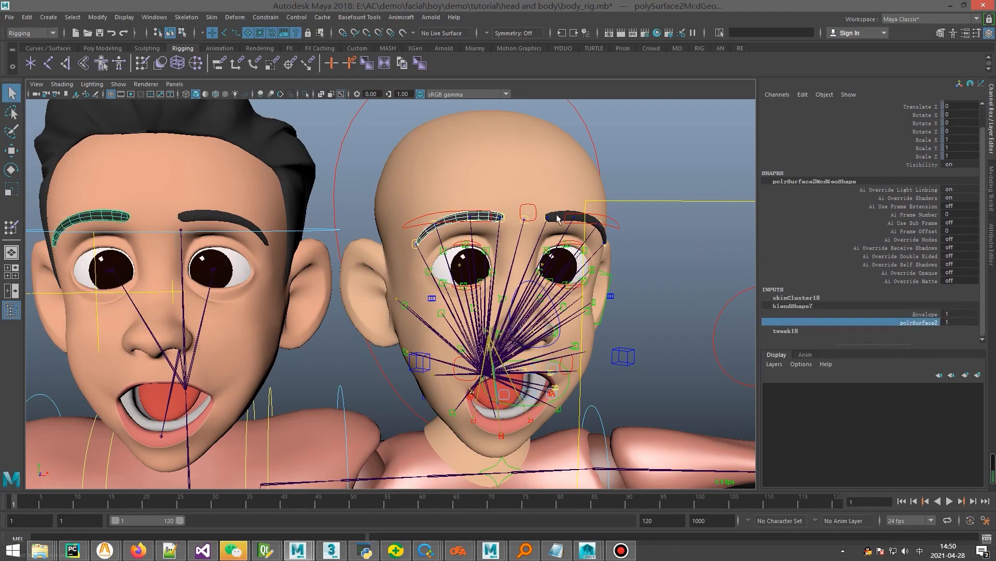
pyautogui.click(211, 221)
pyautogui.scroll(-1, 915, 323)
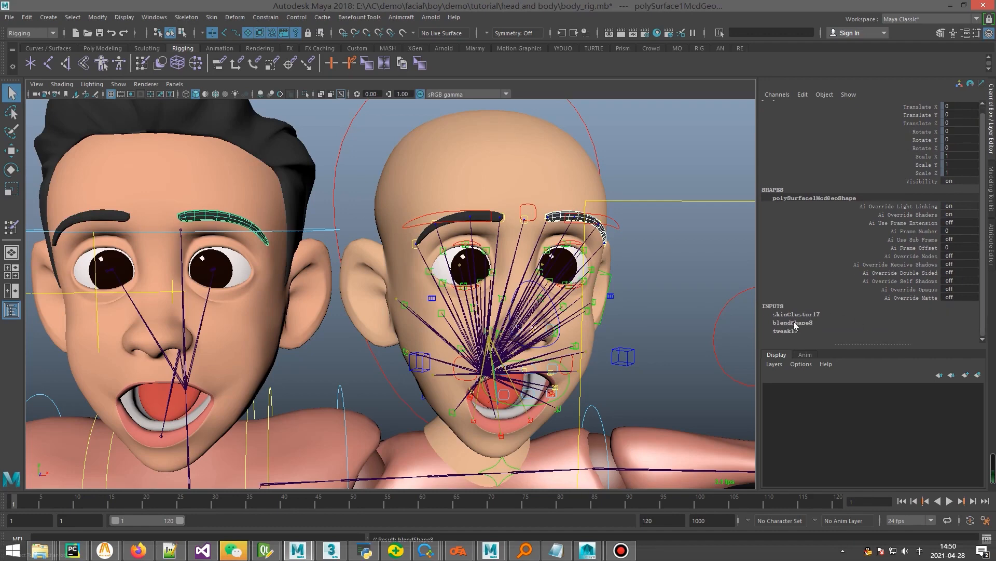
pyautogui.click(792, 323)
pyautogui.click(918, 339)
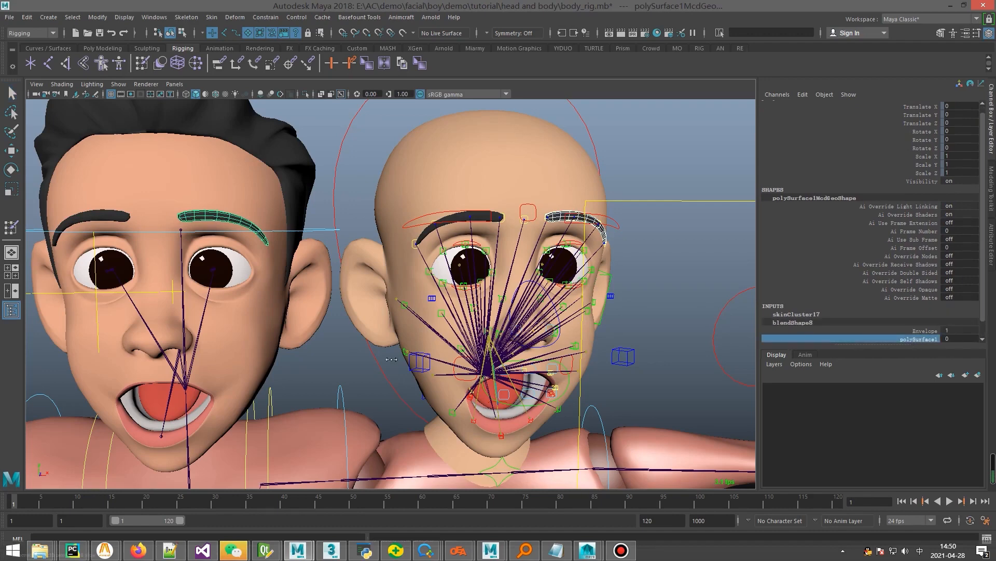
pyautogui.moveTo(599, 334); pyautogui.dragTo(652, 332, button='middle')
# - Pull the face rig's jaw control down to open the mouth further and test the blend-shaped head
pyautogui.scroll(-5, 519, 369)
pyautogui.moveTo(467, 315)
pyautogui.keyDown('alt'); pyautogui.mouseDown(button='middle')
pyautogui.moveTo(471, 235)
pyautogui.moveTo(471, 298)
pyautogui.mouseUp(button='middle'); pyautogui.keyUp('alt')
pyautogui.scroll(3, 471, 235)
pyautogui.press('q')
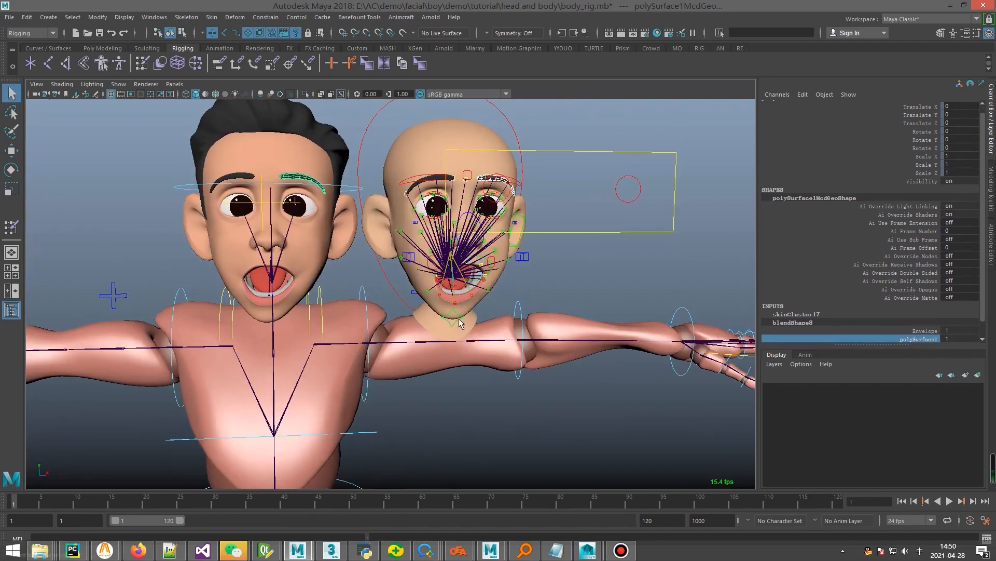
pyautogui.click(456, 322)
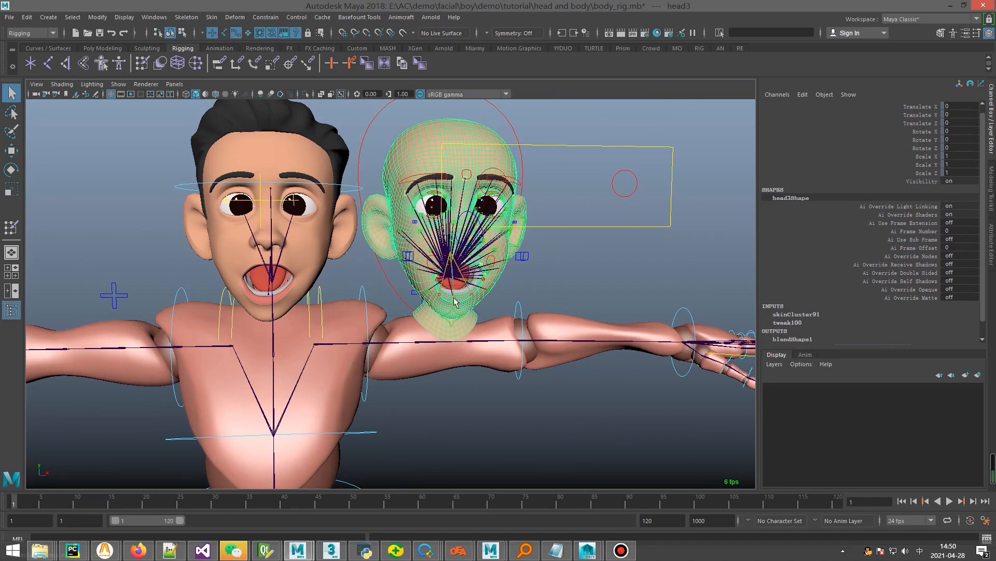
pyautogui.click(453, 316)
pyautogui.press('w')
pyautogui.moveTo(452, 316); pyautogui.dragTo(453, 340)
pyautogui.scroll(-5, 452, 340)
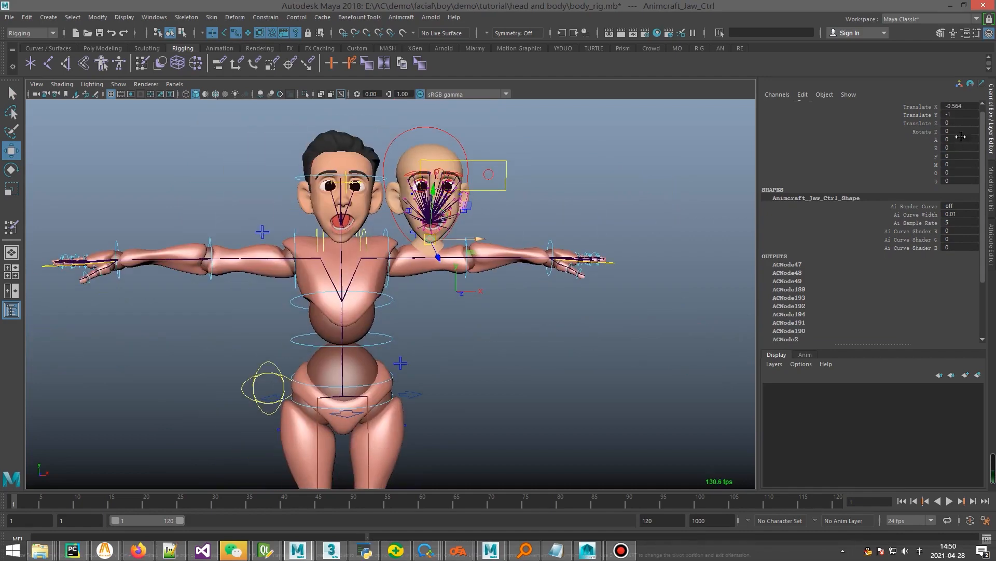
# - Reset the jaw control's Translate X, Y and Z to 0
pyautogui.moveTo(960, 124); pyautogui.dragTo(956, 107)
pyautogui.write('0')
pyautogui.press('Return')
# - Set the body rig's Main control to 0 in Translate X, Y, Z and Rotate X
pyautogui.scroll(-1, 450, 331)
pyautogui.keyDown('alt'); pyautogui.moveTo(417, 364); pyautogui.dragTo(418, 253, button='middle'); pyautogui.keyUp('alt')
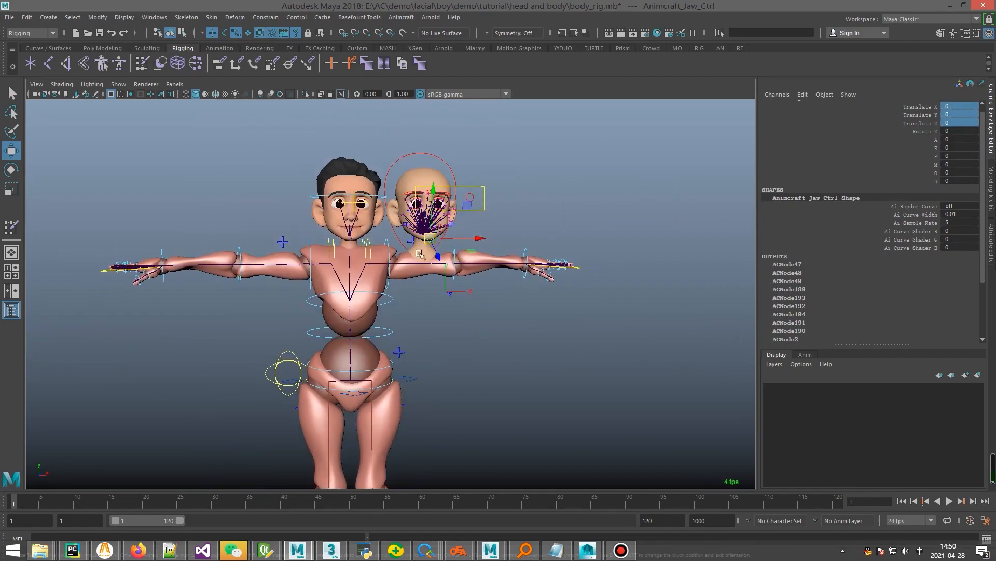
pyautogui.keyDown('alt'); pyautogui.moveTo(417, 252); pyautogui.dragTo(425, 429); pyautogui.keyUp('alt')
pyautogui.press('q')
pyautogui.click(438, 430)
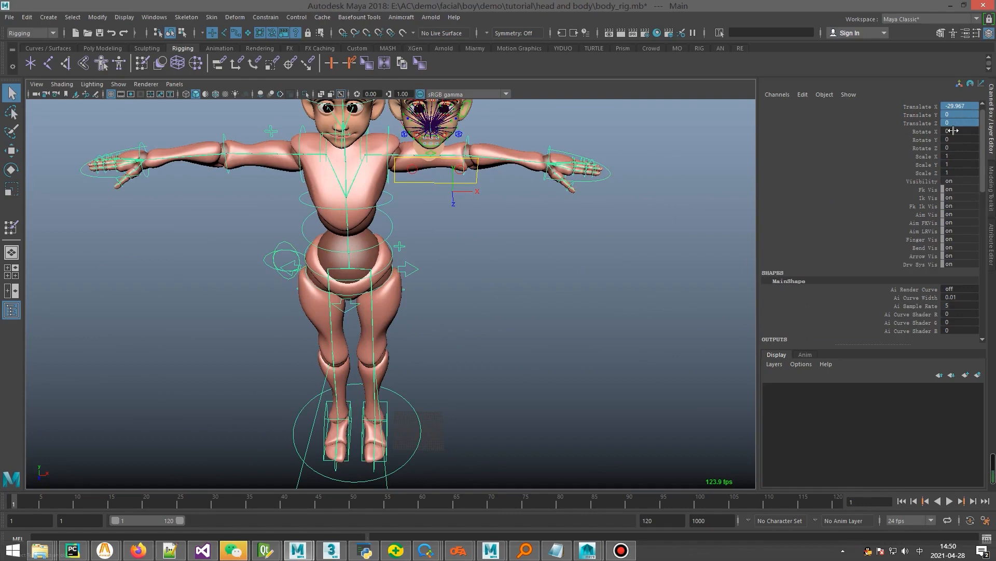
pyautogui.moveTo(954, 131); pyautogui.dragTo(957, 108)
pyautogui.write('0')
pyautogui.press('Return')
# - Select the face rig's Facial_Master_LOC control and open the Outliner, placed clear of the channel values
pyautogui.keyDown('alt'); pyautogui.moveTo(451, 189); pyautogui.dragTo(447, 314, button='middle'); pyautogui.keyUp('alt')
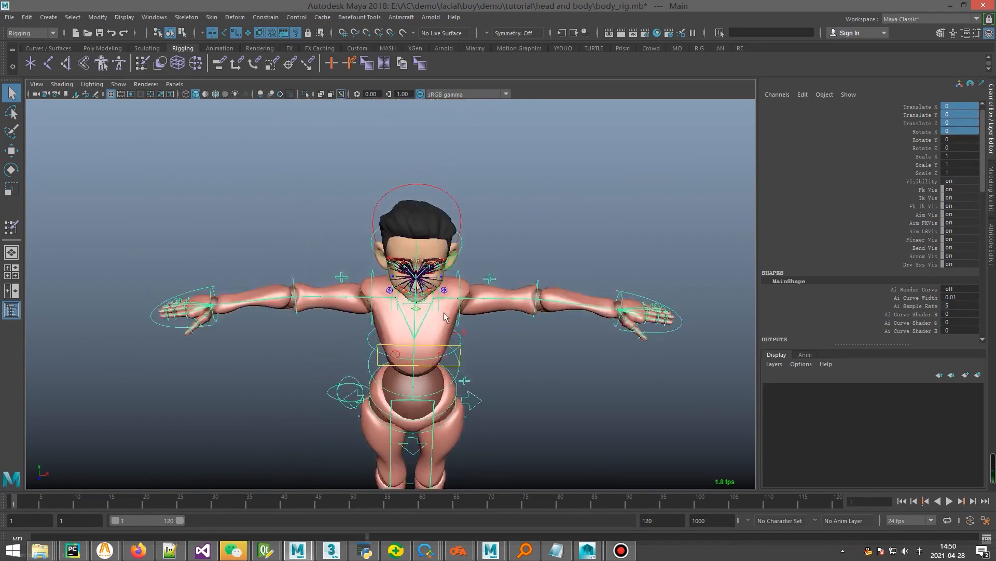
pyautogui.keyDown('alt'); pyautogui.moveTo(447, 315); pyautogui.dragTo(628, 307, button='right'); pyautogui.keyUp('alt')
pyautogui.keyDown('alt'); pyautogui.moveTo(628, 307); pyautogui.dragTo(530, 306); pyautogui.keyUp('alt')
pyautogui.hotkey('shift', 'o')
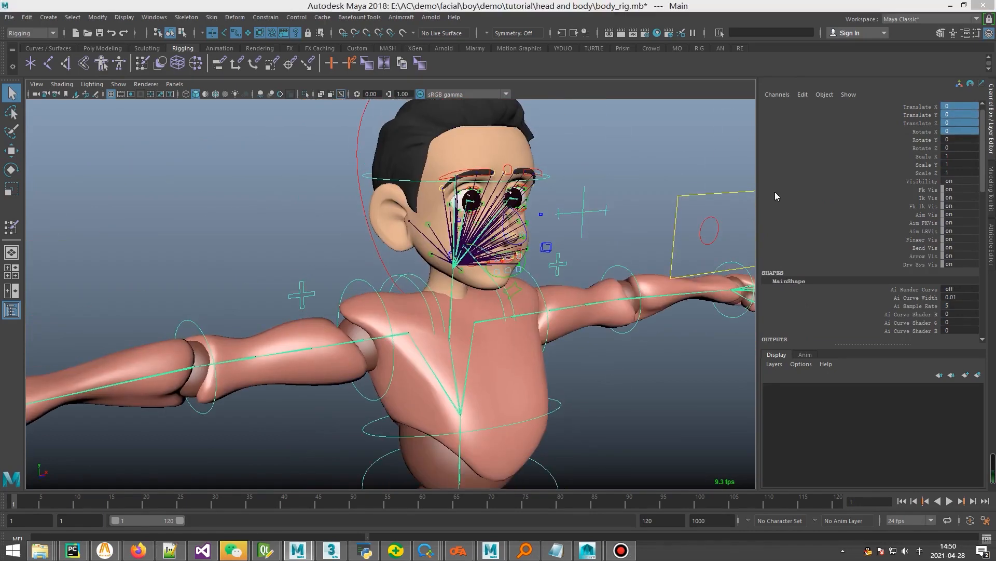
pyautogui.keyDown('alt'); pyautogui.moveTo(410, 335); pyautogui.dragTo(353, 340); pyautogui.keyUp('alt')
pyautogui.keyDown('alt'); pyautogui.moveTo(353, 340); pyautogui.dragTo(361, 338, button='middle'); pyautogui.keyUp('alt')
pyautogui.keyDown('alt'); pyautogui.moveTo(361, 339); pyautogui.dragTo(328, 345); pyautogui.keyUp('alt')
pyautogui.keyDown('alt'); pyautogui.moveTo(328, 344); pyautogui.dragTo(370, 367, button='middle'); pyautogui.keyUp('alt')
pyautogui.click(422, 182)
pyautogui.keyDown('alt'); pyautogui.moveTo(317, 262); pyautogui.dragTo(343, 260, button='middle'); pyautogui.keyUp('alt')
pyautogui.keyDown('alt'); pyautogui.moveTo(343, 261); pyautogui.dragTo(434, 269); pyautogui.keyUp('alt')
pyautogui.keyDown('alt'); pyautogui.moveTo(434, 270); pyautogui.dragTo(475, 283, button='right'); pyautogui.keyUp('alt')
pyautogui.keyDown('alt'); pyautogui.moveTo(475, 283); pyautogui.dragTo(360, 284, button='middle'); pyautogui.keyUp('alt')
pyautogui.keyDown('alt'); pyautogui.moveTo(361, 284); pyautogui.dragTo(370, 285); pyautogui.keyUp('alt')
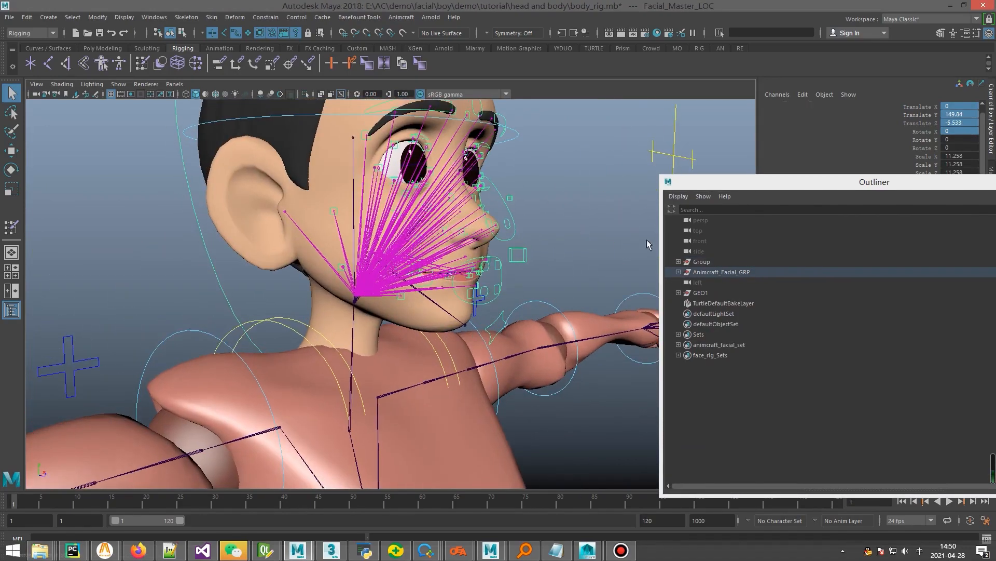
pyautogui.moveTo(860, 182); pyautogui.dragTo(909, 309)
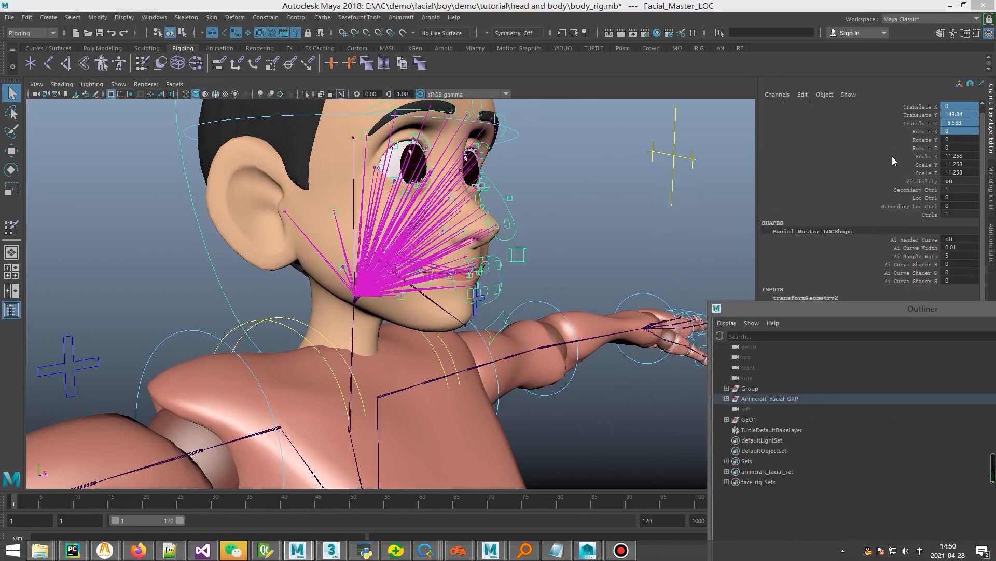
# - Break the connections on the translate and rotate channels of Facial_Master_SkinJNT, found under Animcraft_Facial_GRP > Facial_SkinJNT_GRP
pyautogui.click(901, 164)
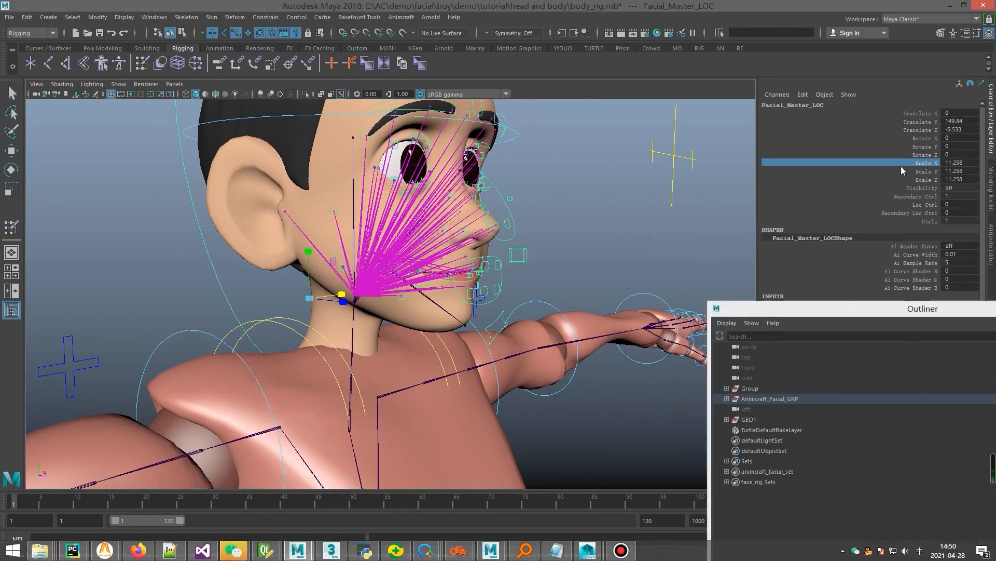
pyautogui.click(727, 399)
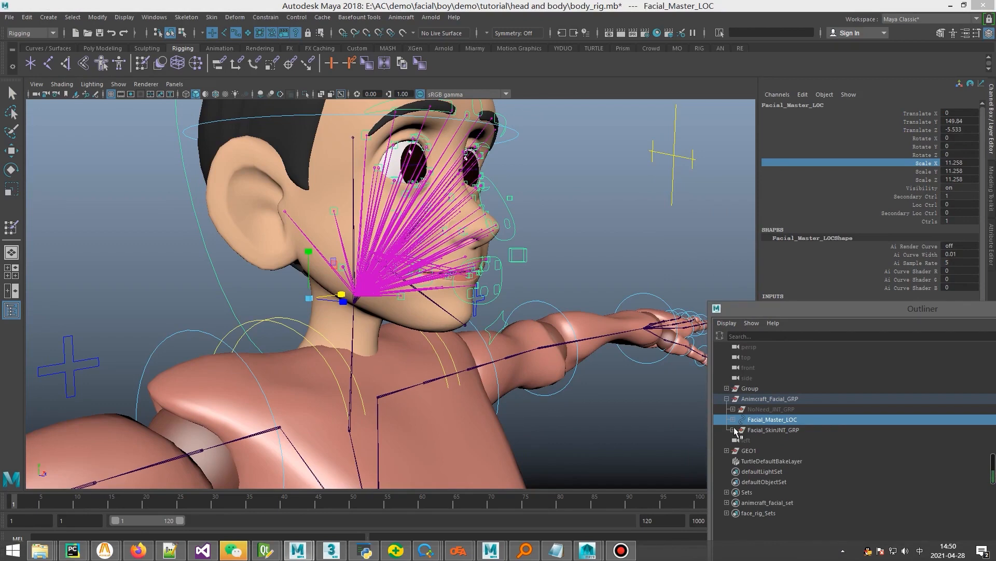
pyautogui.click(732, 430)
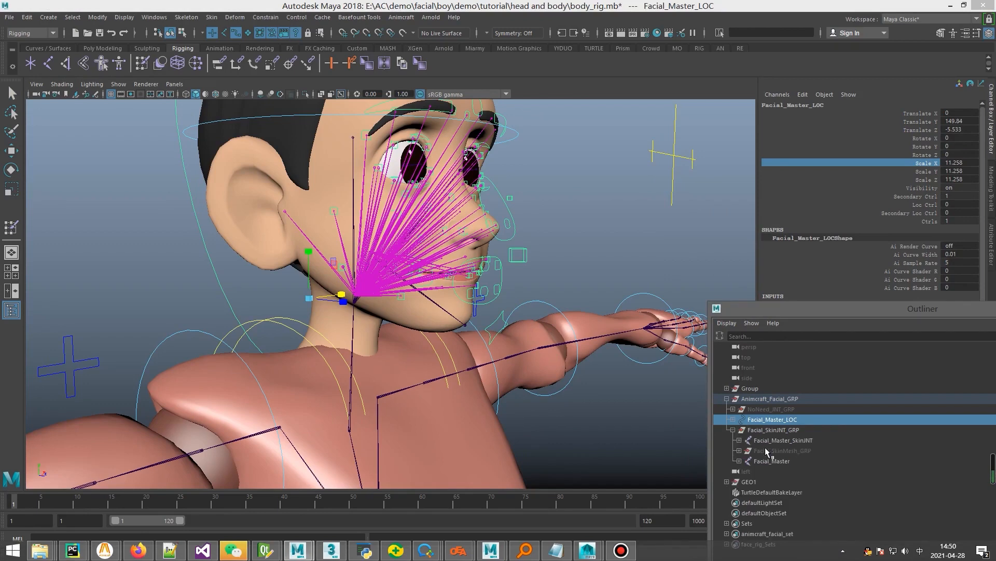
pyautogui.click(770, 441)
pyautogui.keyDown('alt'); pyautogui.moveTo(428, 307); pyautogui.dragTo(427, 317, button='middle'); pyautogui.keyUp('alt')
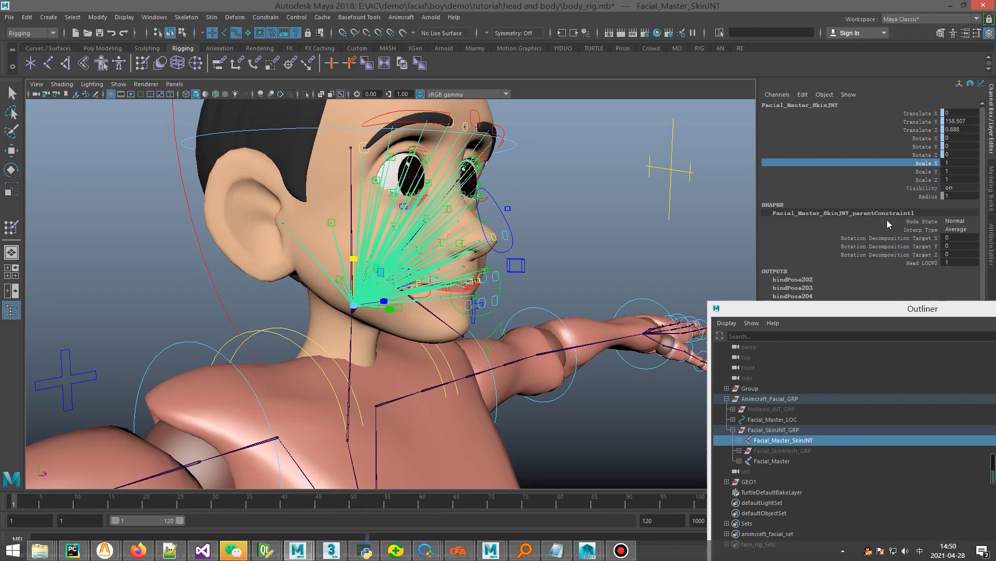
pyautogui.moveTo(929, 154); pyautogui.dragTo(923, 122)
pyautogui.rightClick(923, 122)
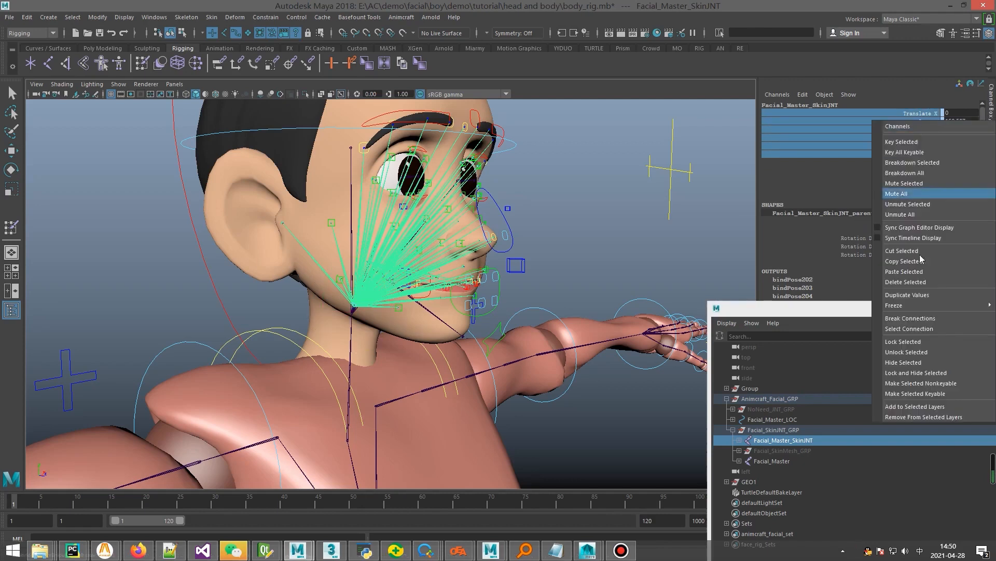
pyautogui.click(919, 318)
# - Test-move Facial_Master_LOC sideways away from the head twice, undoing each move
pyautogui.keyDown('alt'); pyautogui.moveTo(571, 198); pyautogui.dragTo(422, 195); pyautogui.keyUp('alt')
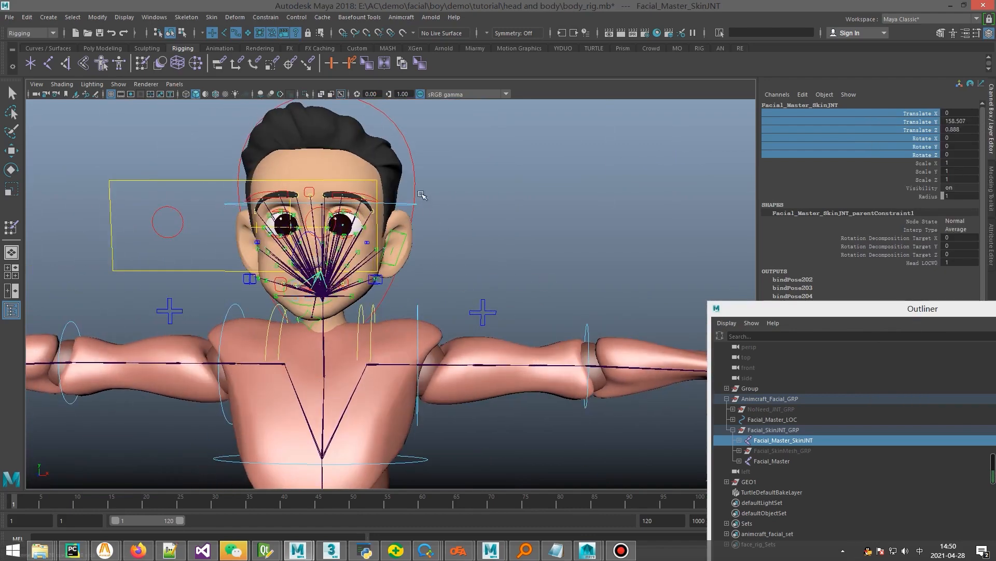
pyautogui.click(412, 177)
pyautogui.click(415, 182)
pyautogui.press('w')
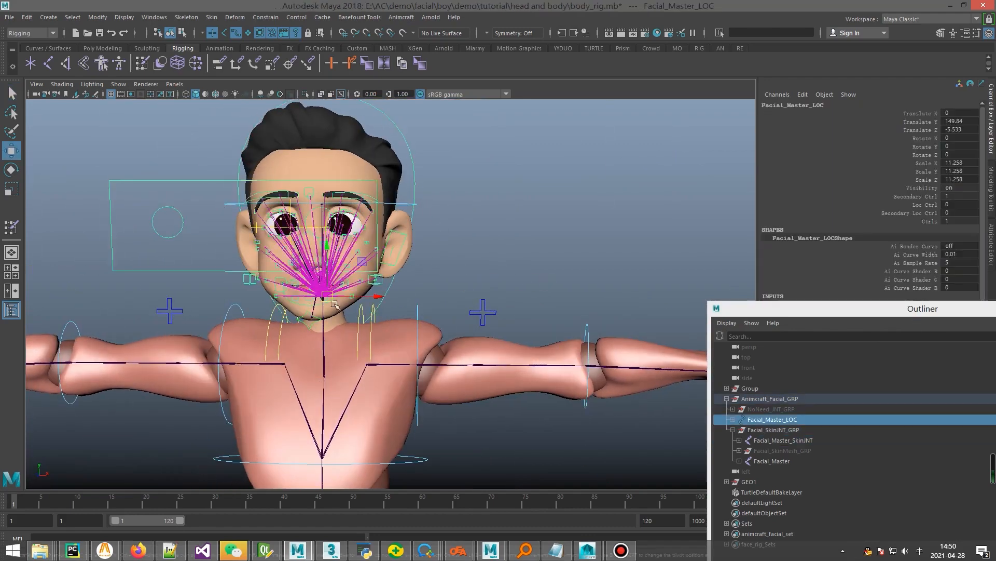
pyautogui.moveTo(361, 262); pyautogui.dragTo(574, 255)
pyautogui.hotkey('ctrl', 'z')
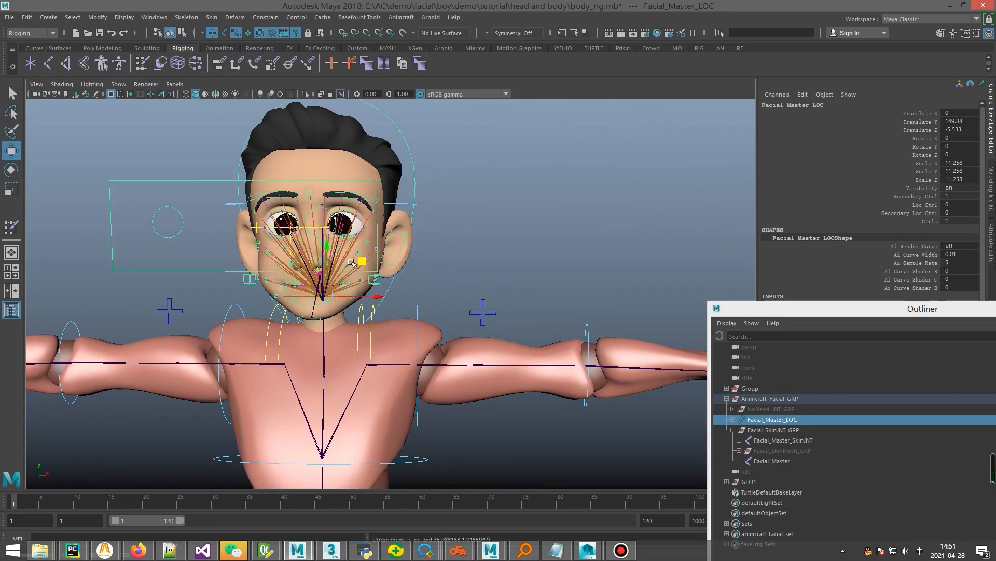
pyautogui.moveTo(362, 263); pyautogui.dragTo(506, 264)
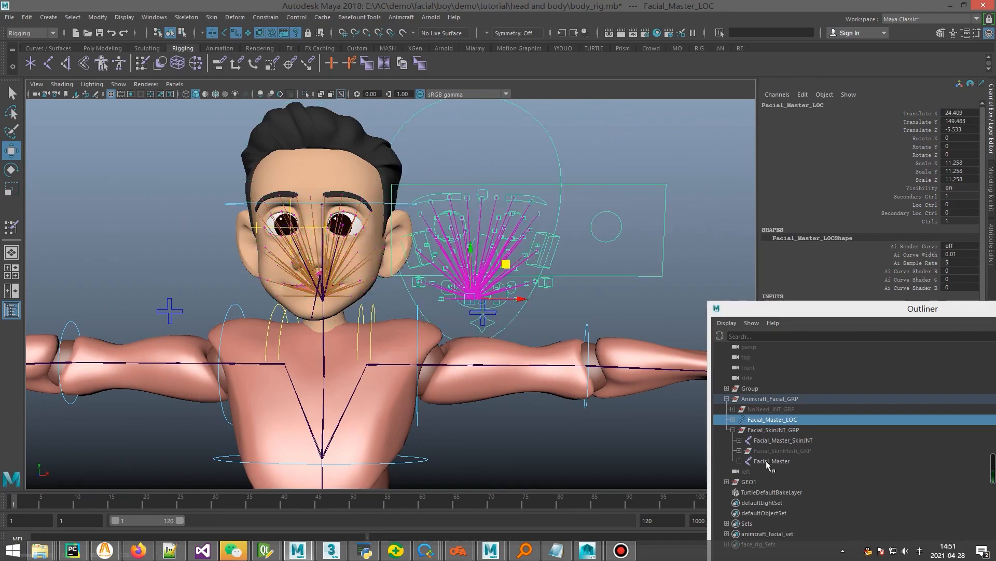
pyautogui.hotkey('ctrl', 'z')
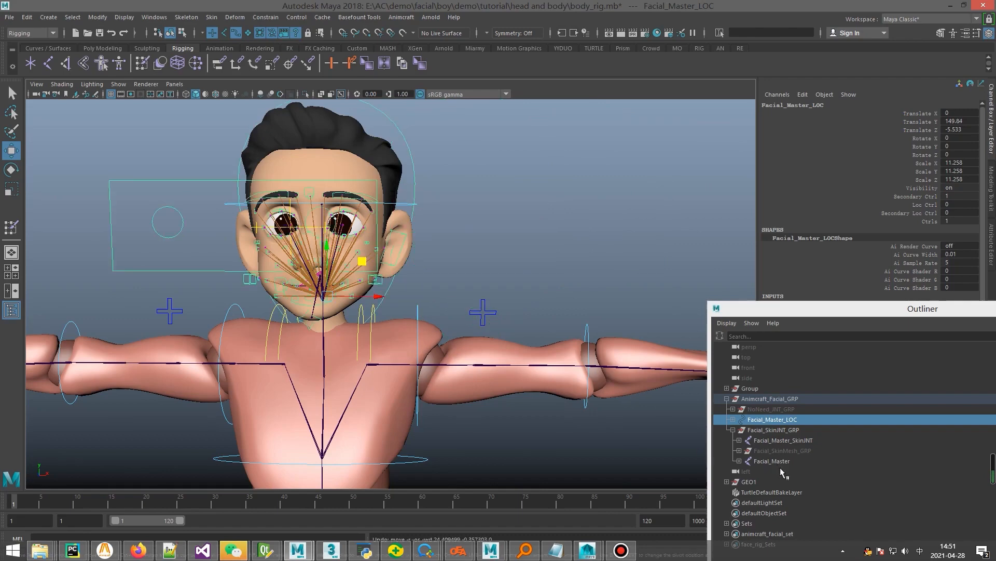
# - Hide the Facial_Master joint, and test-move Facial_Master_LOC once more, undoing that move
pyautogui.click(778, 460)
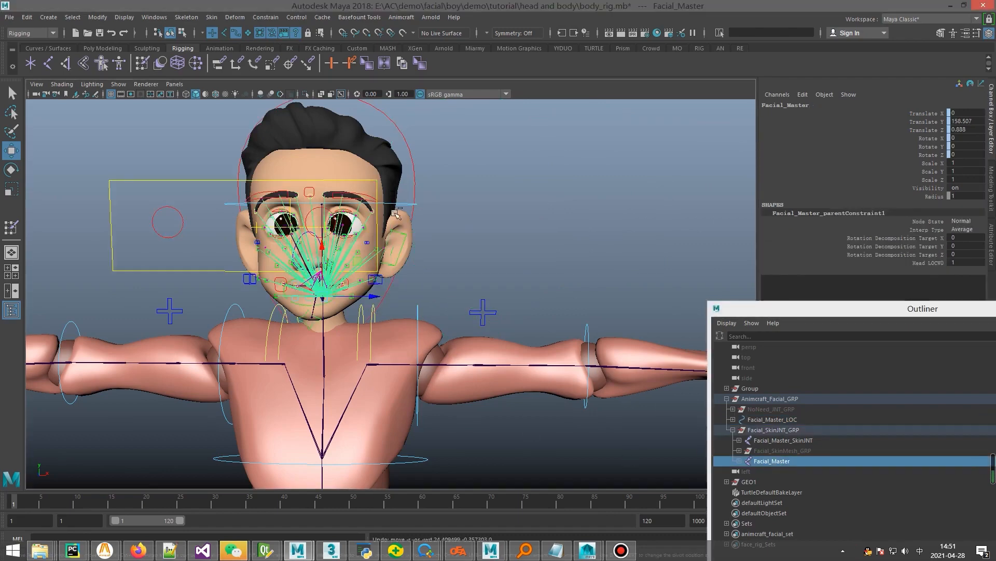
pyautogui.hotkey('ctrl', 'h')
pyautogui.click(411, 179)
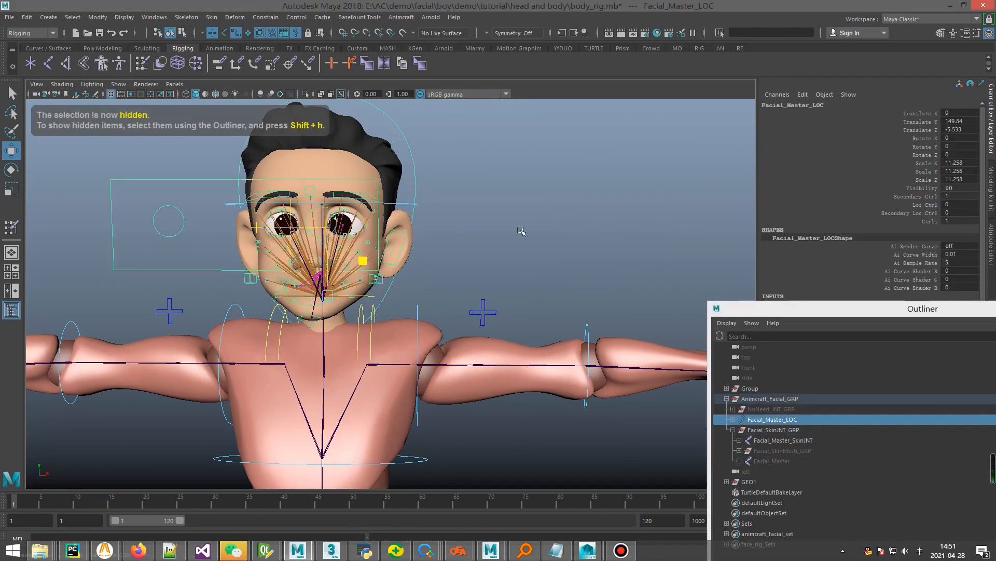
pyautogui.moveTo(371, 262); pyautogui.dragTo(439, 299)
pyautogui.hotkey('ctrl', 'z')
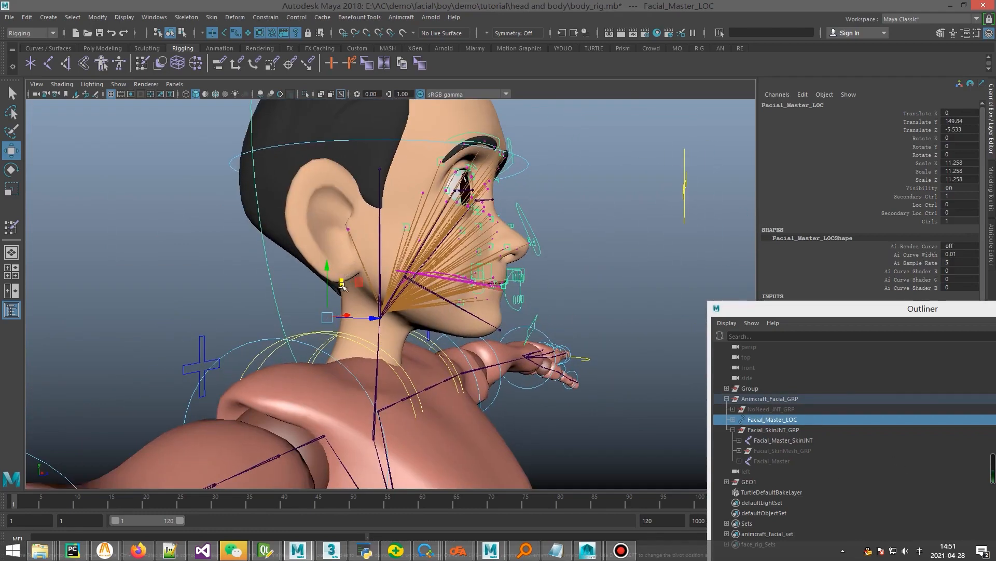
# - Parent constrain Facial_Master_LOC to the body rig's Head_M joint
pyautogui.keyDown('alt'); pyautogui.moveTo(393, 293); pyautogui.dragTo(381, 312, button='middle'); pyautogui.keyUp('alt')
pyautogui.scroll(3, 382, 311)
pyautogui.press('q')
pyautogui.click(367, 297)
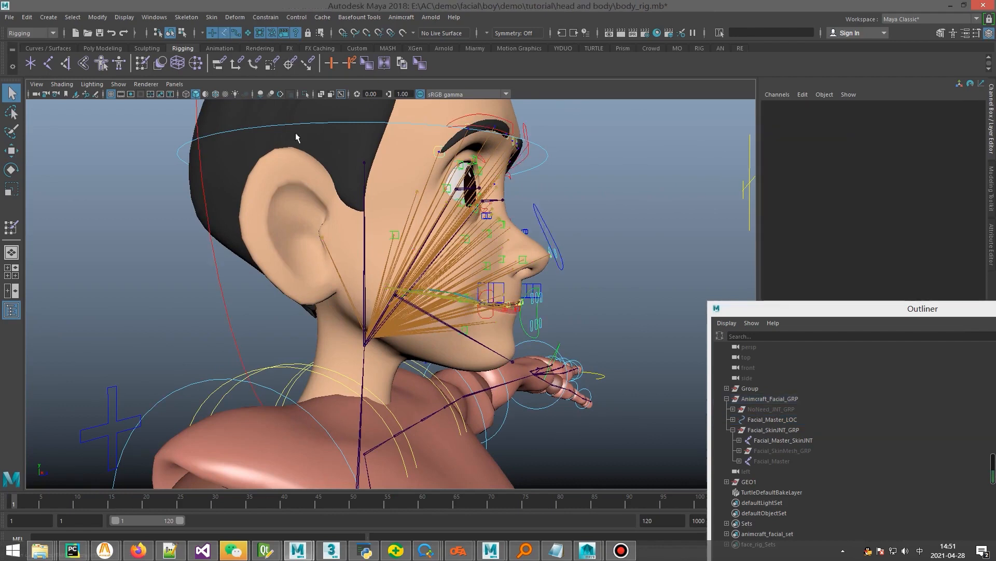
pyautogui.click(367, 302)
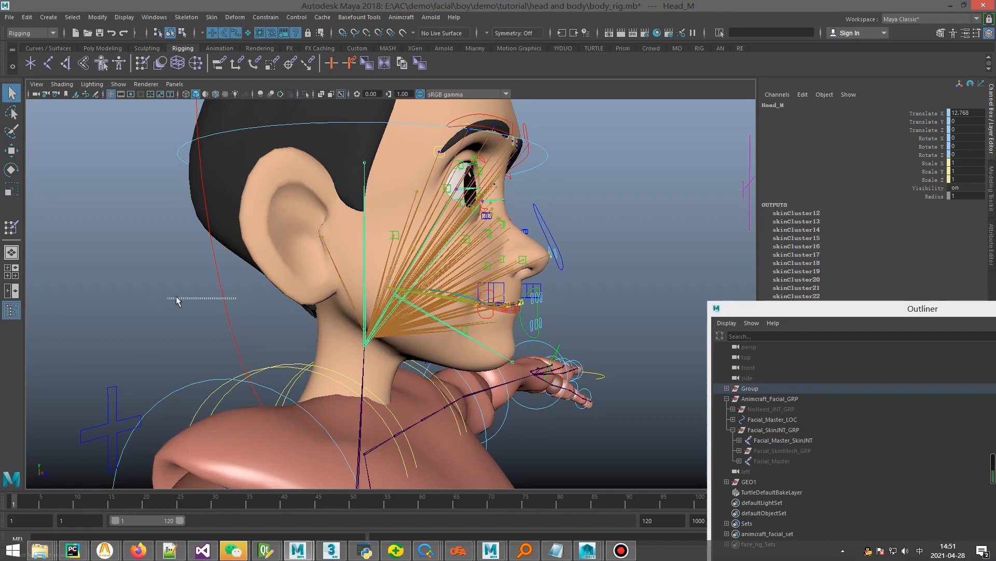
pyautogui.click(488, 208)
pyautogui.press('space')
pyautogui.click(506, 244)
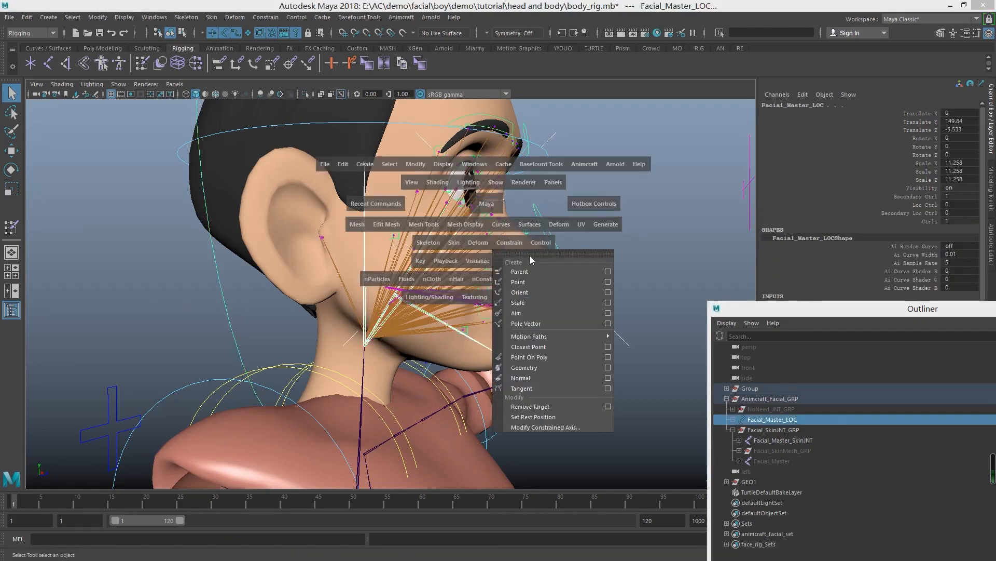
pyautogui.click(547, 269)
# - Move the Main control to Translate X -107.187 and rotate it to X -22.995, Y 48.239 to test the constraint
pyautogui.keyDown('alt'); pyautogui.moveTo(488, 268); pyautogui.dragTo(383, 236); pyautogui.keyUp('alt')
pyautogui.scroll(-8, 383, 236)
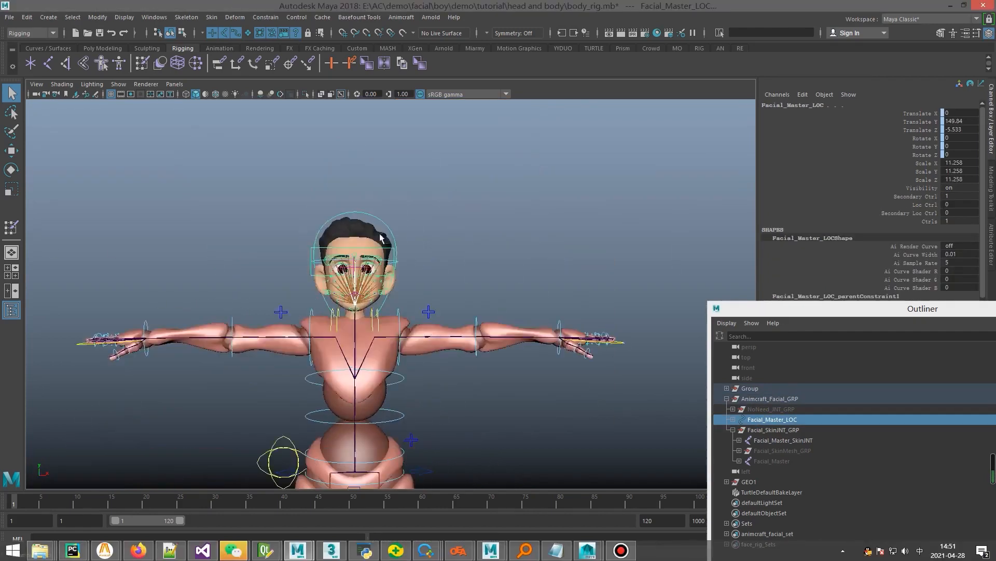
pyautogui.keyDown('alt'); pyautogui.moveTo(383, 236); pyautogui.dragTo(396, 95, button='middle'); pyautogui.keyUp('alt')
pyautogui.scroll(-1, 434, 421)
pyautogui.click(431, 410)
pyautogui.press('w')
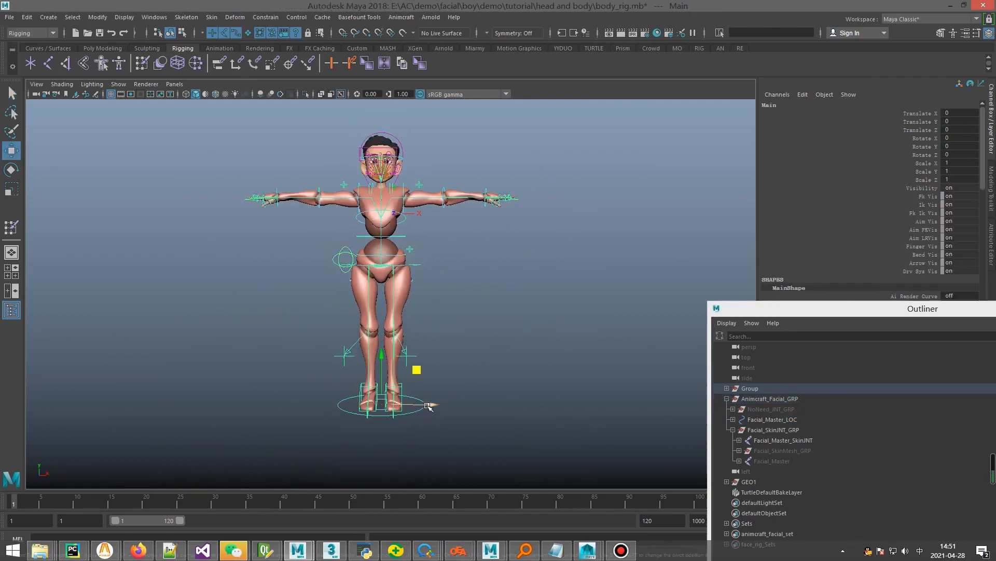
pyautogui.moveTo(427, 406); pyautogui.dragTo(229, 350)
pyautogui.press('e')
pyautogui.keyDown('alt'); pyautogui.moveTo(270, 270); pyautogui.dragTo(384, 347, button='middle'); pyautogui.keyUp('alt')
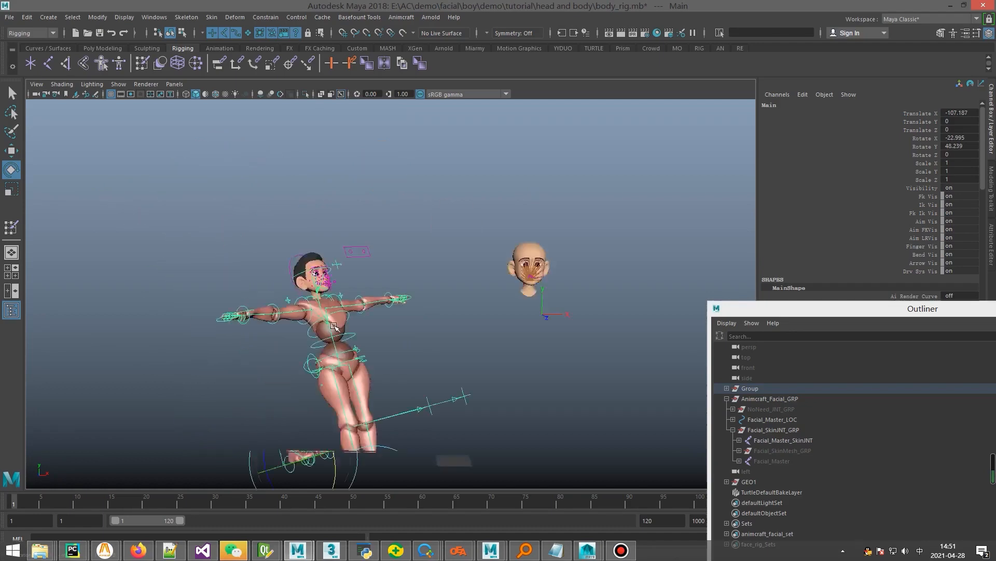
# - Test the jaw control on the posed body with a downward move, and undo it
pyautogui.scroll(4, 395, 312)
pyautogui.keyDown('alt'); pyautogui.moveTo(425, 270); pyautogui.dragTo(358, 244); pyautogui.keyUp('alt')
pyautogui.scroll(2, 358, 233)
pyautogui.keyDown('alt'); pyautogui.moveTo(353, 229); pyautogui.dragTo(374, 260, button='middle'); pyautogui.keyUp('alt')
pyautogui.press('q')
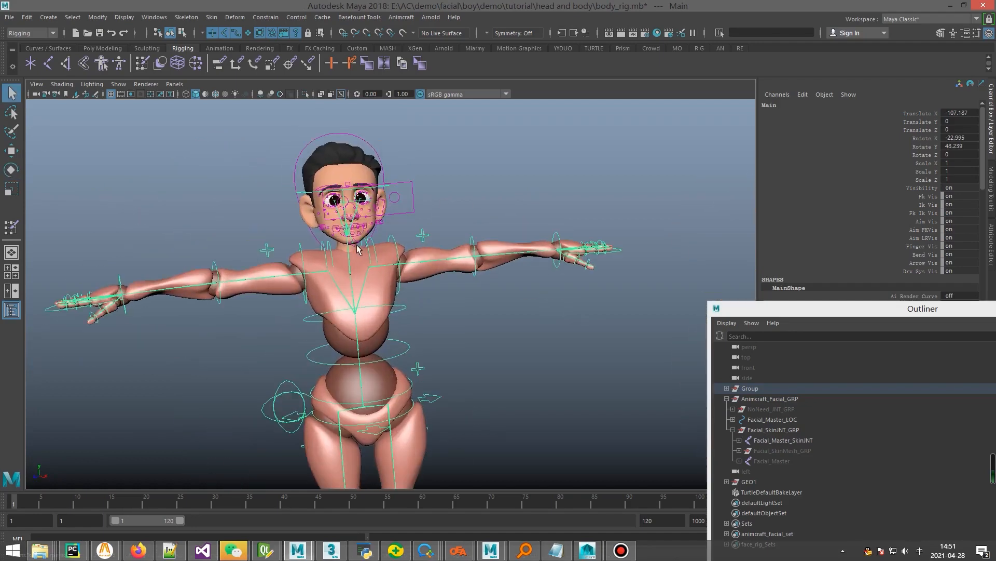
pyautogui.click(357, 248)
pyautogui.press('f')
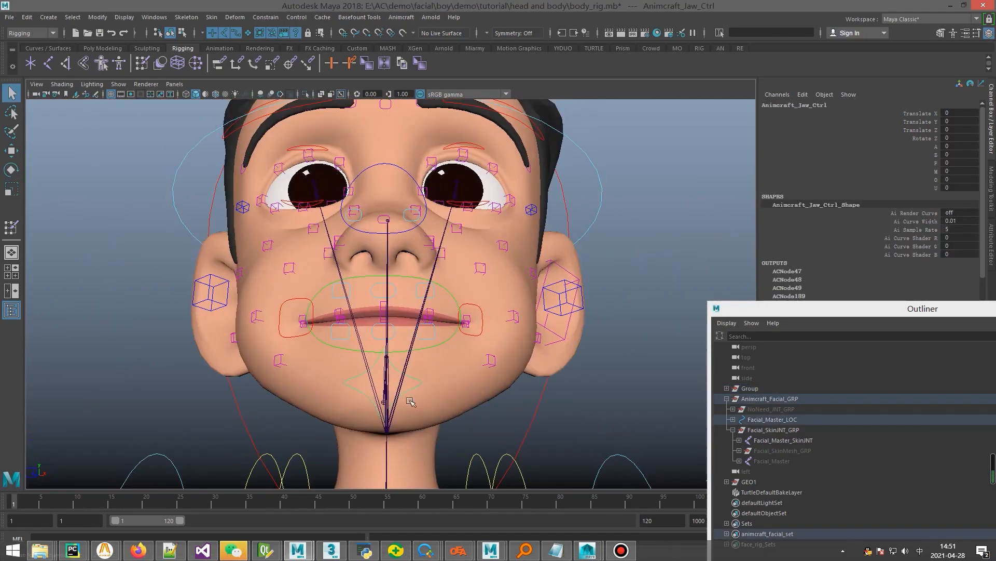
pyautogui.press('w')
pyautogui.moveTo(415, 359); pyautogui.dragTo(434, 433)
pyautogui.hotkey('ctrl', 'z')
# - Rotate the FKHead_M head control to about X -37.3, Y 0.05, Z 22.1 to test that the face controls follow
pyautogui.scroll(-3, 470, 315)
pyautogui.press('q')
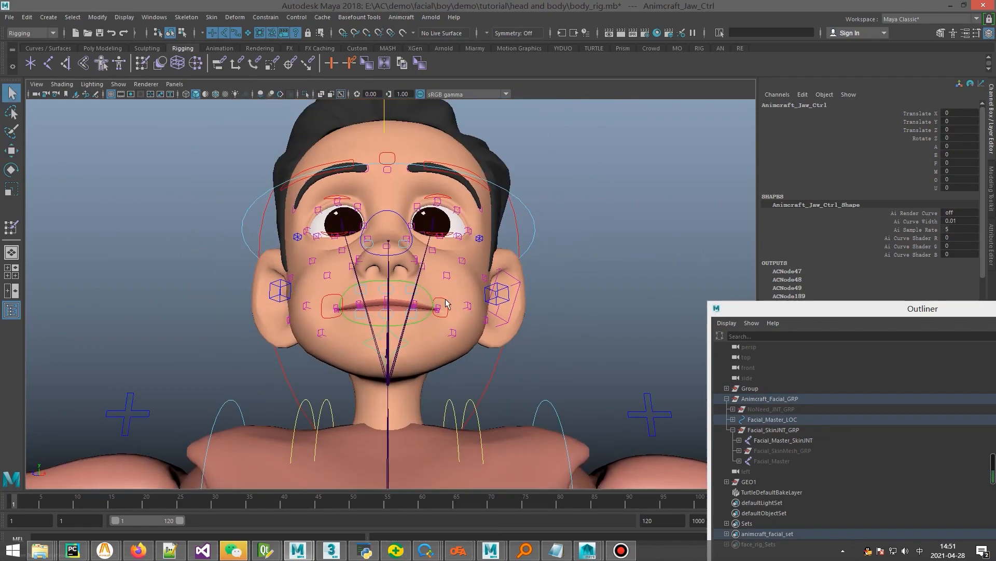
pyautogui.click(447, 303)
pyautogui.press('w')
pyautogui.click(488, 271)
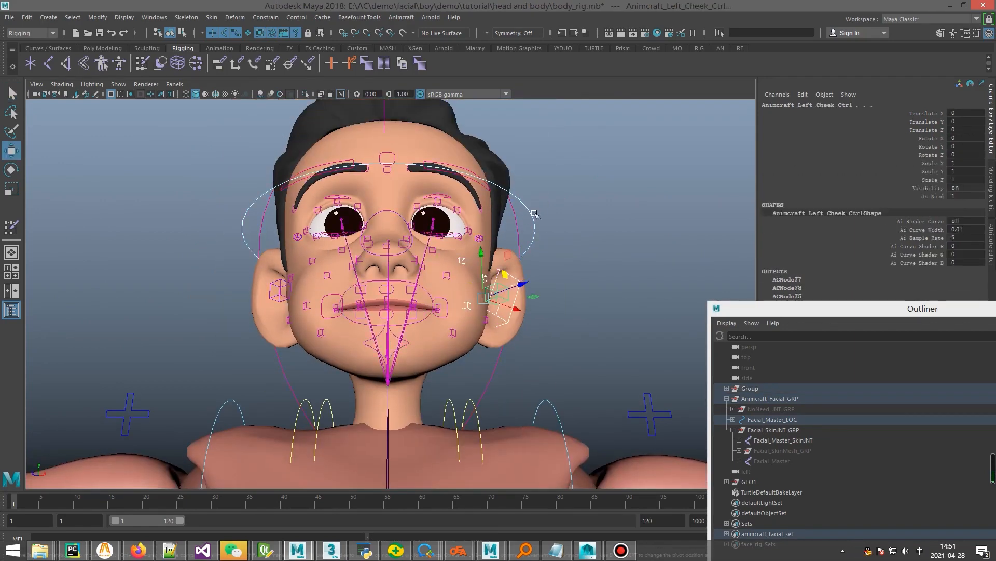
pyautogui.click(531, 211)
pyautogui.click(532, 215)
pyautogui.press('e')
pyautogui.moveTo(402, 365); pyautogui.dragTo(244, 386)
# - Test-move the mouth control on the turned head, and undo the move
pyautogui.press('q')
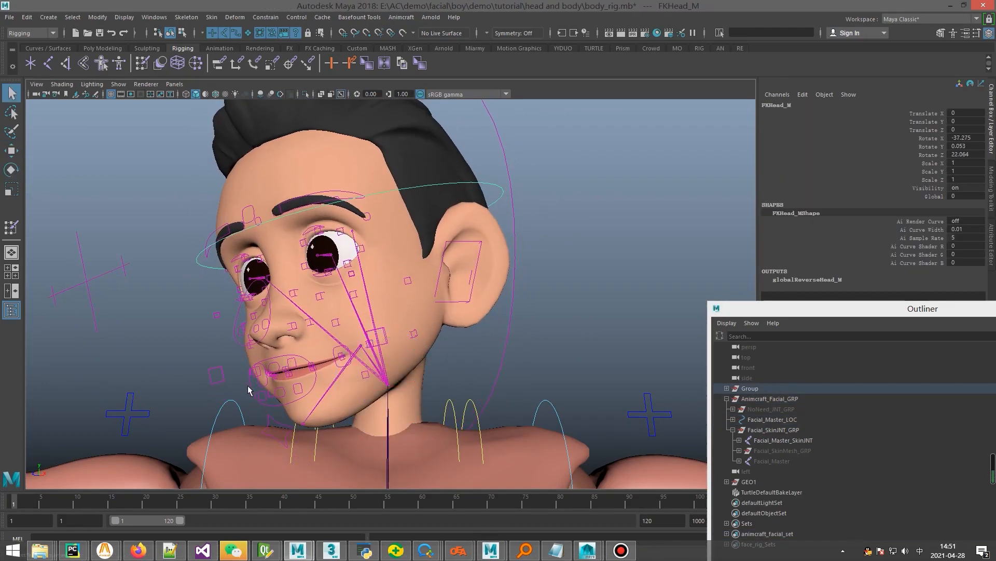
pyautogui.click(248, 390)
pyautogui.click(252, 393)
pyautogui.press('w')
pyautogui.moveTo(246, 391)
pyautogui.mouseDown()
pyautogui.moveTo(222, 395)
pyautogui.moveTo(247, 391)
pyautogui.mouseUp()
pyautogui.hotkey('ctrl', 'z')
# - Examine the separate face-rig head standing beside the body and select its GEO1 group
pyautogui.scroll(-4, 461, 374)
pyautogui.keyDown('alt'); pyautogui.moveTo(551, 410); pyautogui.dragTo(493, 308, button='middle'); pyautogui.keyUp('alt')
pyautogui.scroll(-5, 498, 303)
pyautogui.keyDown('alt'); pyautogui.moveTo(650, 212); pyautogui.dragTo(564, 206, button='middle'); pyautogui.keyUp('alt')
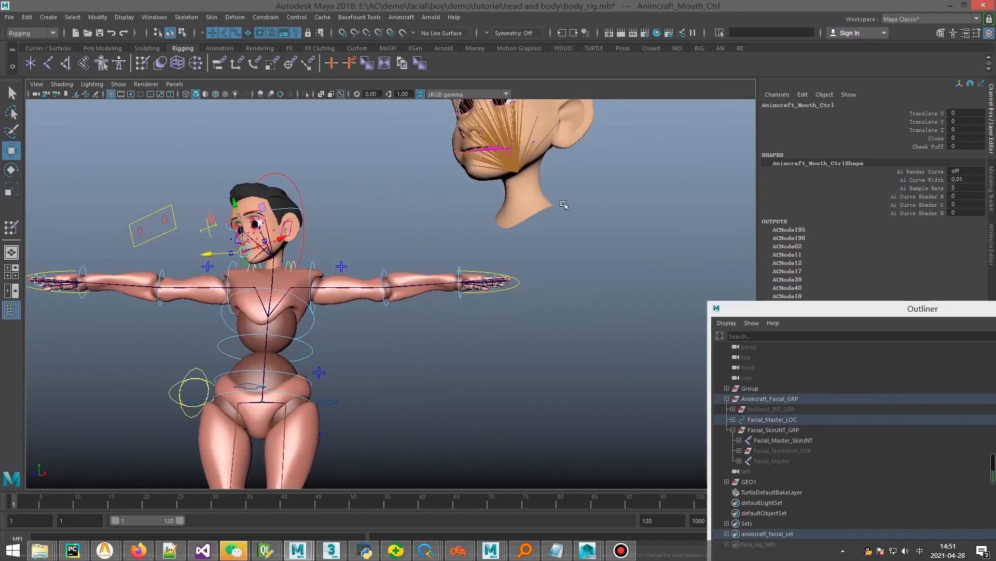
pyautogui.scroll(-2, 527, 196)
pyautogui.keyDown('alt'); pyautogui.moveTo(527, 196); pyautogui.dragTo(687, 241); pyautogui.keyUp('alt')
pyautogui.keyDown('alt'); pyautogui.moveTo(659, 246); pyautogui.dragTo(505, 243, button='middle'); pyautogui.keyUp('alt')
pyautogui.press('q')
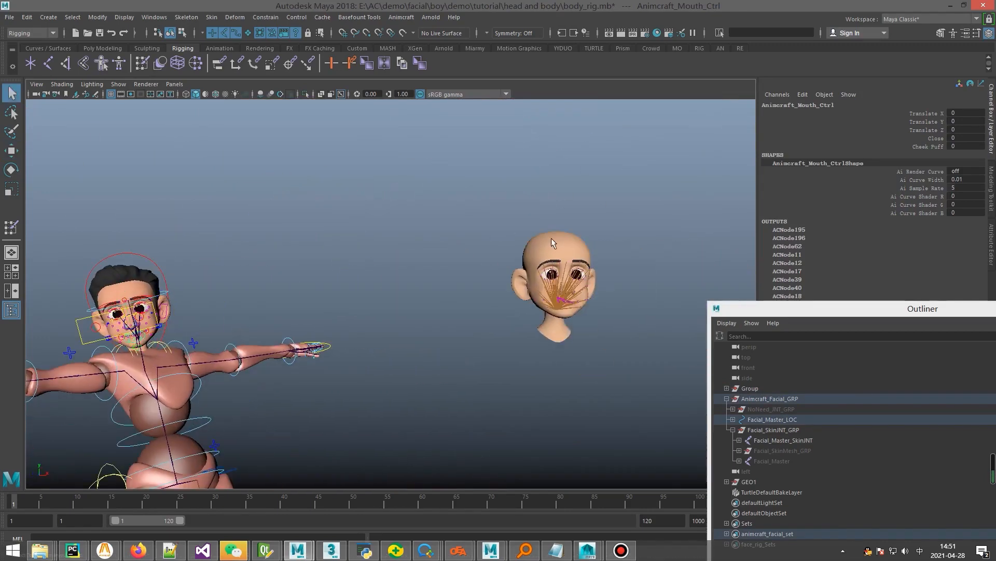
pyautogui.click(553, 243)
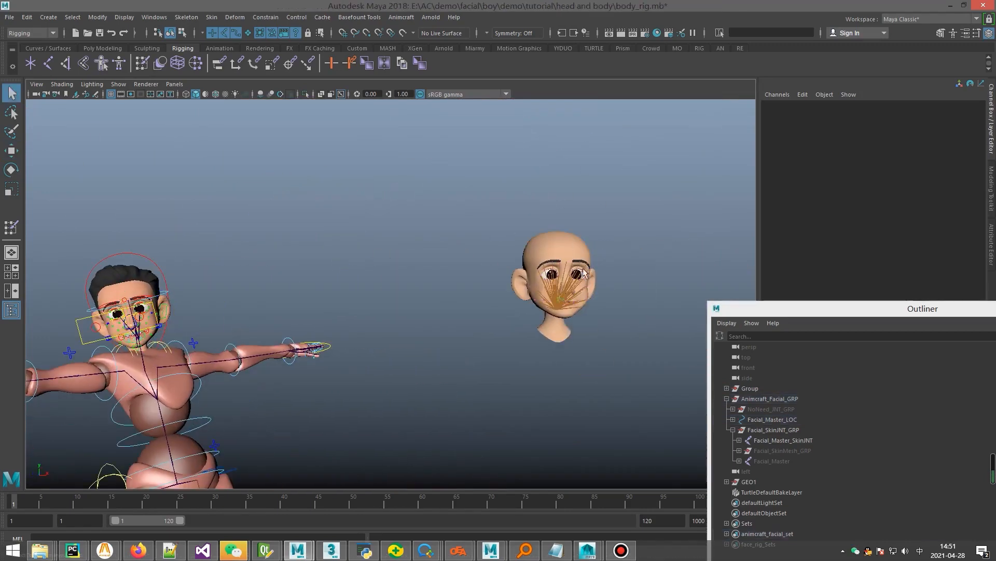
pyautogui.click(759, 483)
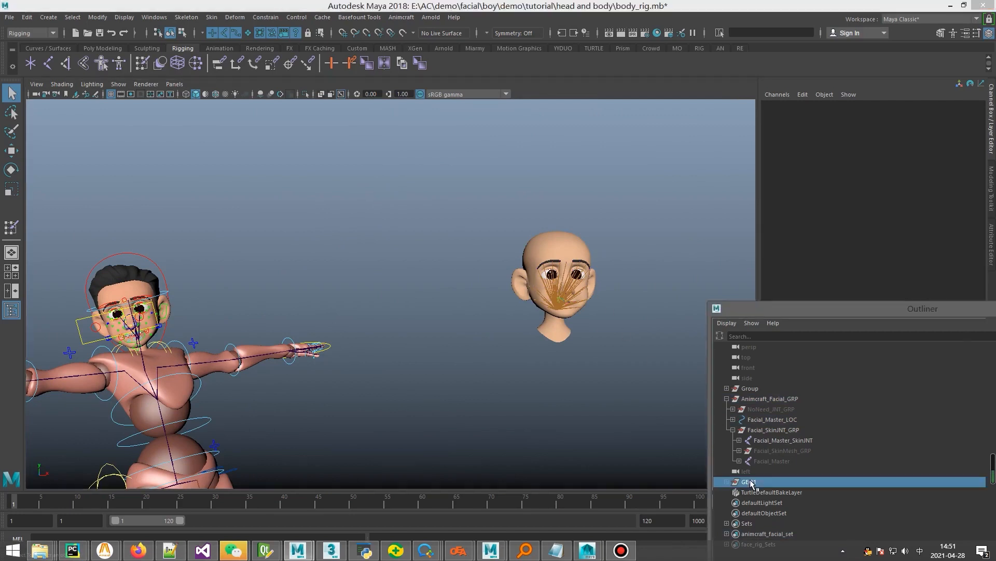
pyautogui.keyDown('alt'); pyautogui.moveTo(545, 397); pyautogui.dragTo(556, 376, button='middle'); pyautogui.keyUp('alt')
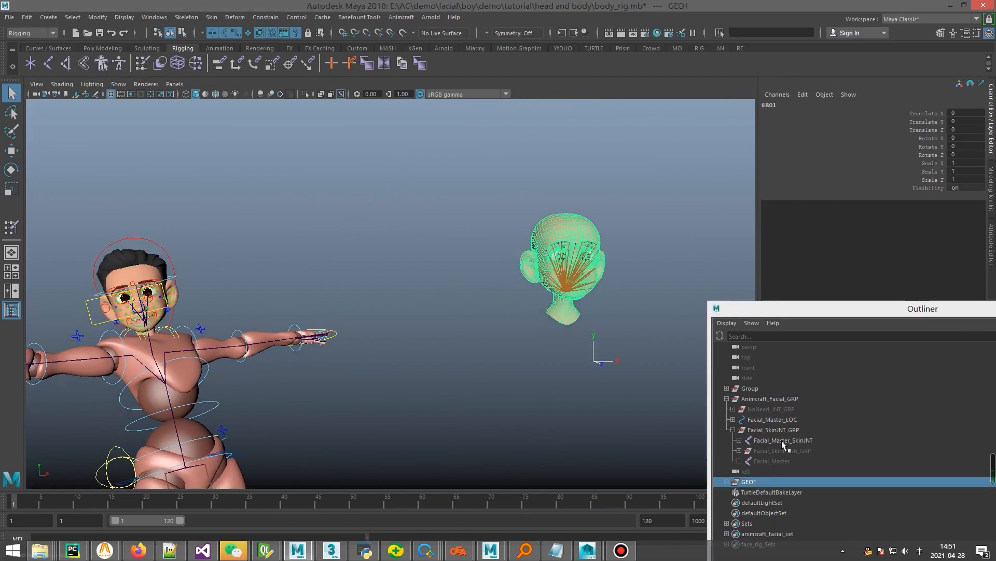
# - Collapse the Animcraft_Facial_GRP hierarchy, clear the selection and view the whole posed character together with the separate head
pyautogui.click(727, 399)
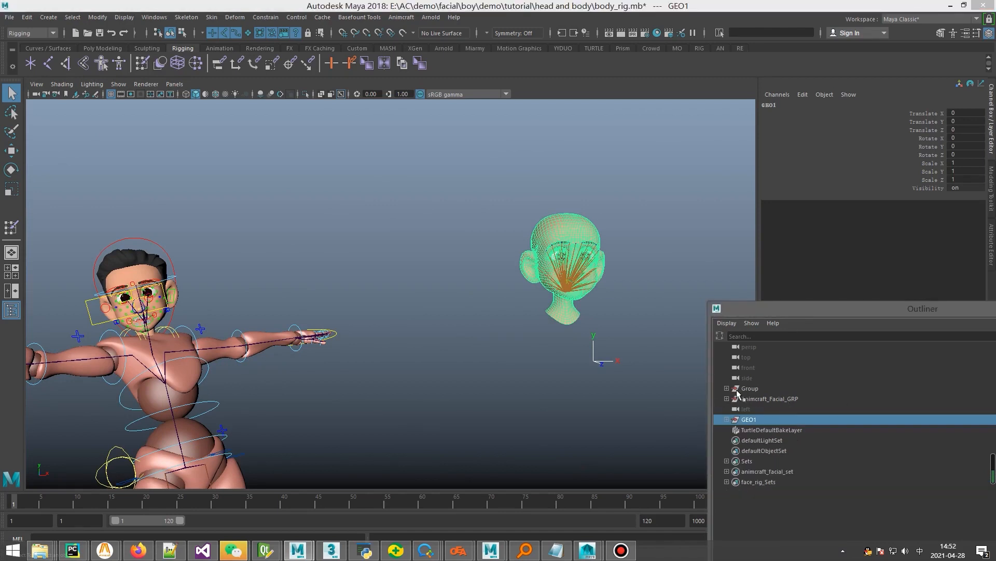
pyautogui.keyDown('alt'); pyautogui.moveTo(338, 362); pyautogui.dragTo(368, 334, button='middle'); pyautogui.keyUp('alt')
pyautogui.keyDown('alt'); pyautogui.moveTo(369, 334); pyautogui.dragTo(298, 379, button='right'); pyautogui.keyUp('alt')
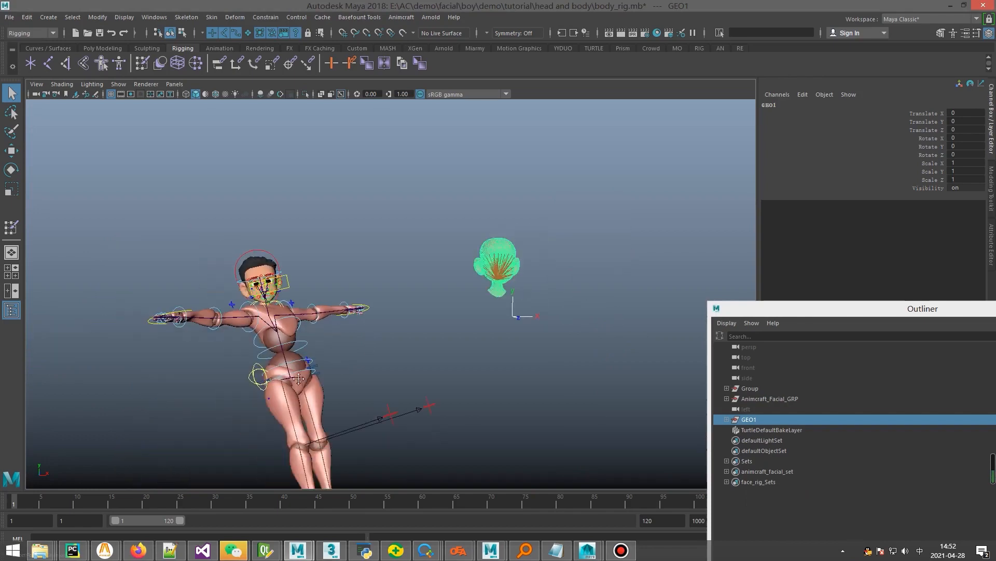
pyautogui.keyDown('alt'); pyautogui.moveTo(299, 379); pyautogui.dragTo(335, 317, button='middle'); pyautogui.keyUp('alt')
pyautogui.keyDown('alt'); pyautogui.moveTo(336, 316); pyautogui.dragTo(349, 330); pyautogui.keyUp('alt')
pyautogui.moveTo(436, 297)
pyautogui.keyDown('alt'); pyautogui.mouseDown(button='right')
pyautogui.moveTo(394, 324)
pyautogui.moveTo(428, 309)
pyautogui.mouseUp(button='right'); pyautogui.keyUp('alt')
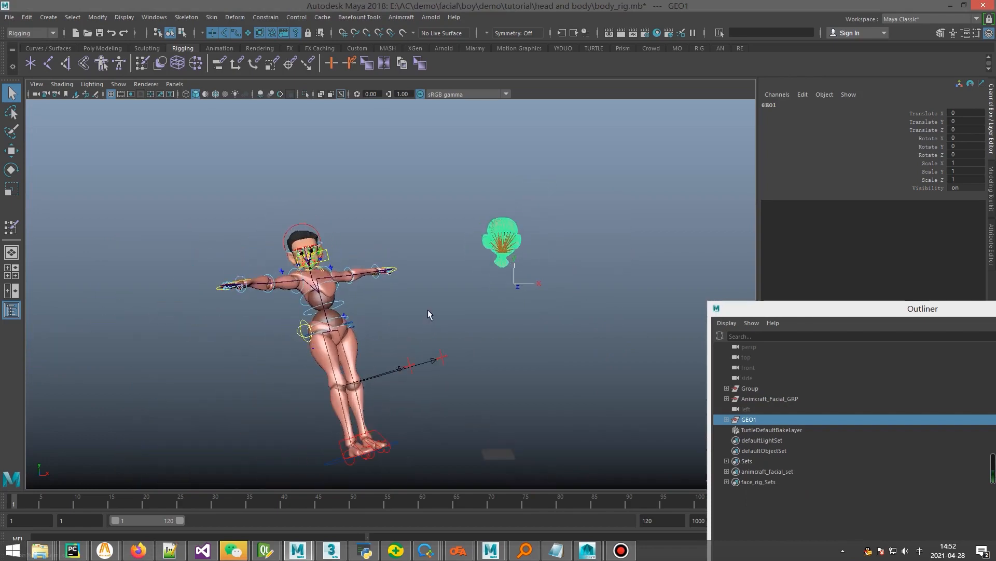
pyautogui.click(428, 310)
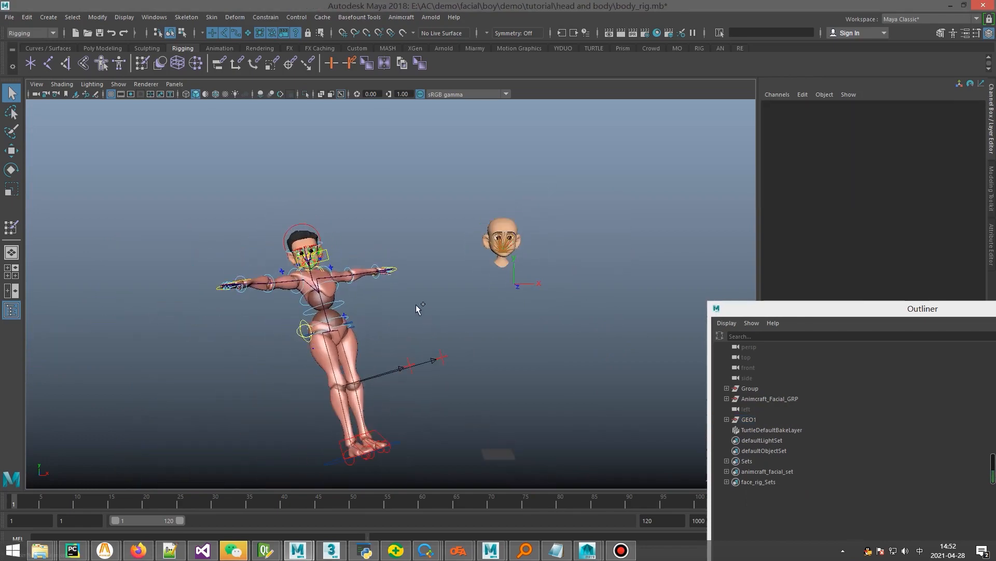
# - Save the combined scene under the new name body_rig_bs.mb
pyautogui.hotkey('ctrl', 'shift', 's')
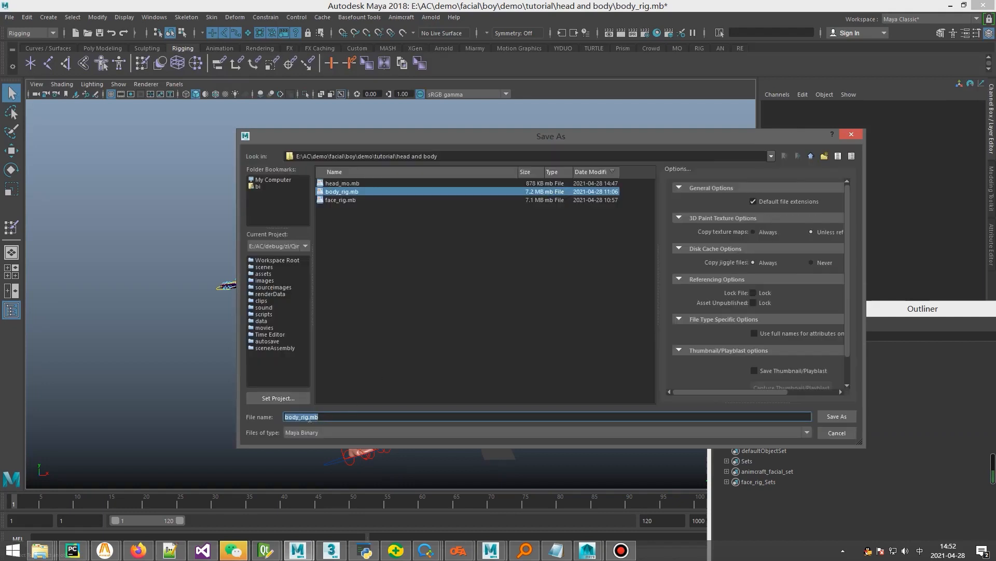
pyautogui.click(310, 417)
pyautogui.write('——')
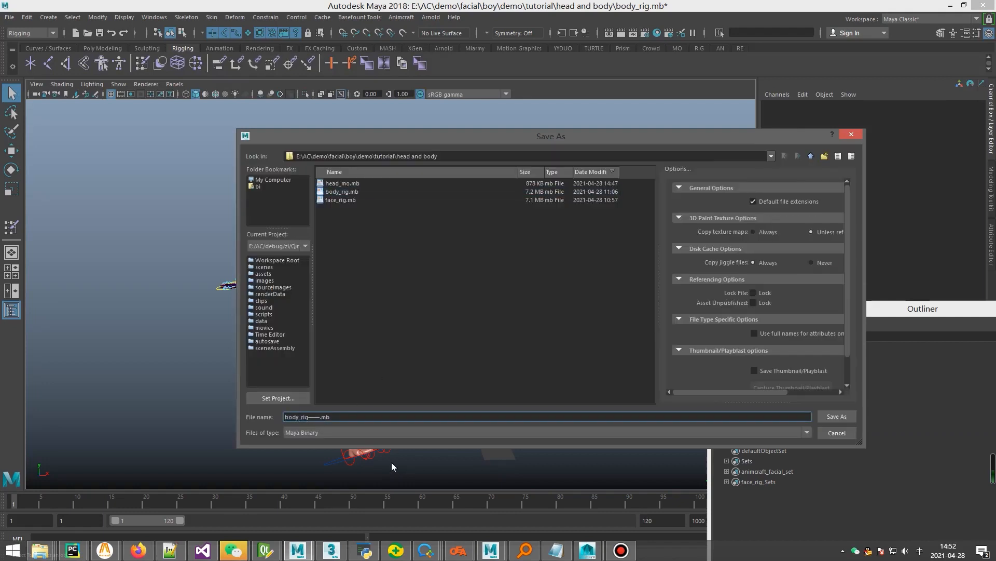
pyautogui.press('BackSpace')
pyautogui.press('BackSpace')
pyautogui.press('shift')
pyautogui.write('_ok')
pyautogui.press('Return')
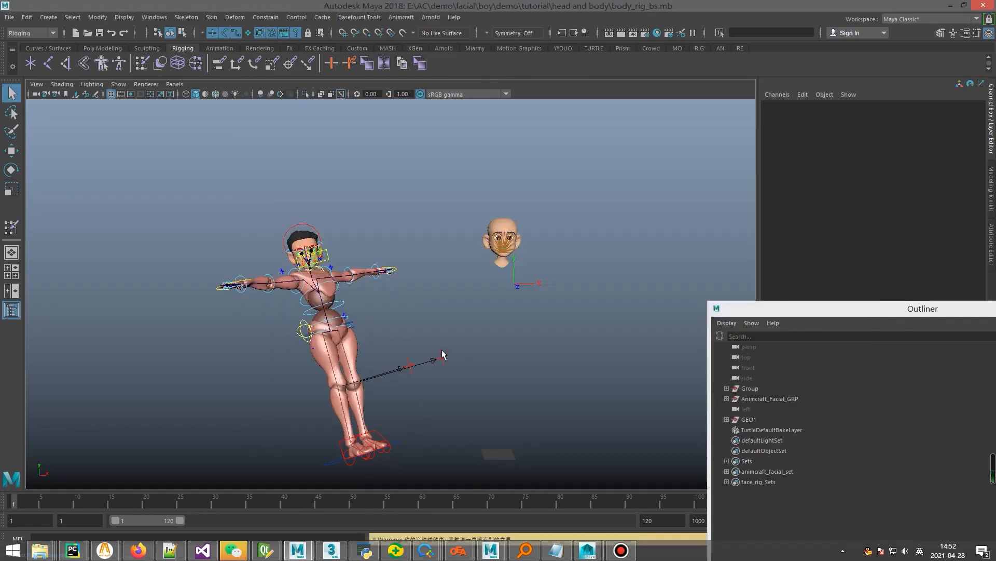
# - Examine the face controls on the posed character's head up close and compare them with the separate source head
pyautogui.keyDown('alt'); pyautogui.moveTo(442, 352); pyautogui.dragTo(440, 368, button='middle'); pyautogui.keyUp('alt')
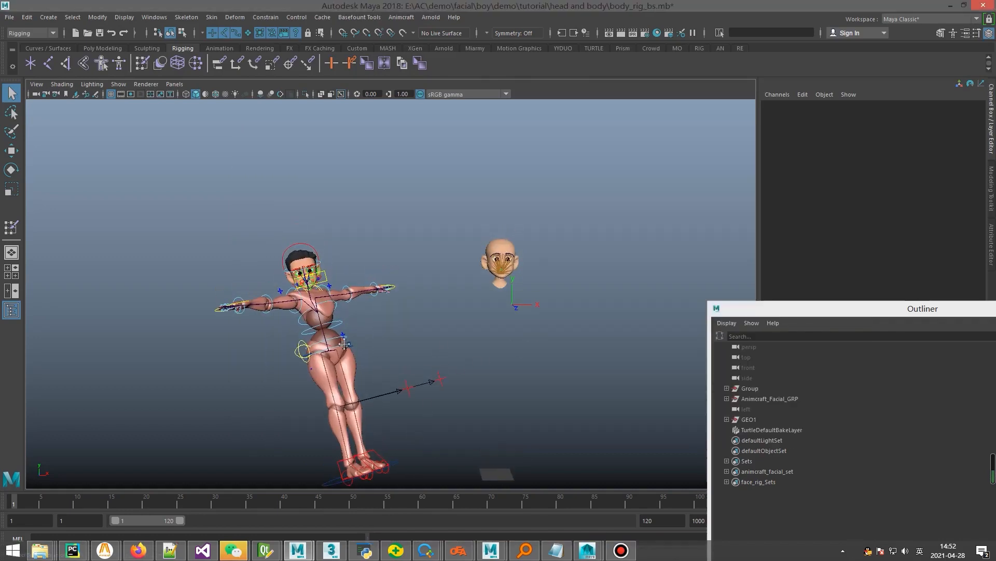
pyautogui.scroll(5, 341, 363)
pyautogui.keyDown('alt'); pyautogui.moveTo(286, 332); pyautogui.dragTo(534, 260); pyautogui.keyUp('alt')
pyautogui.keyDown('alt'); pyautogui.moveTo(534, 260); pyautogui.dragTo(428, 330, button='middle'); pyautogui.keyUp('alt')
pyautogui.keyDown('alt'); pyautogui.moveTo(426, 330); pyautogui.dragTo(340, 322); pyautogui.keyUp('alt')
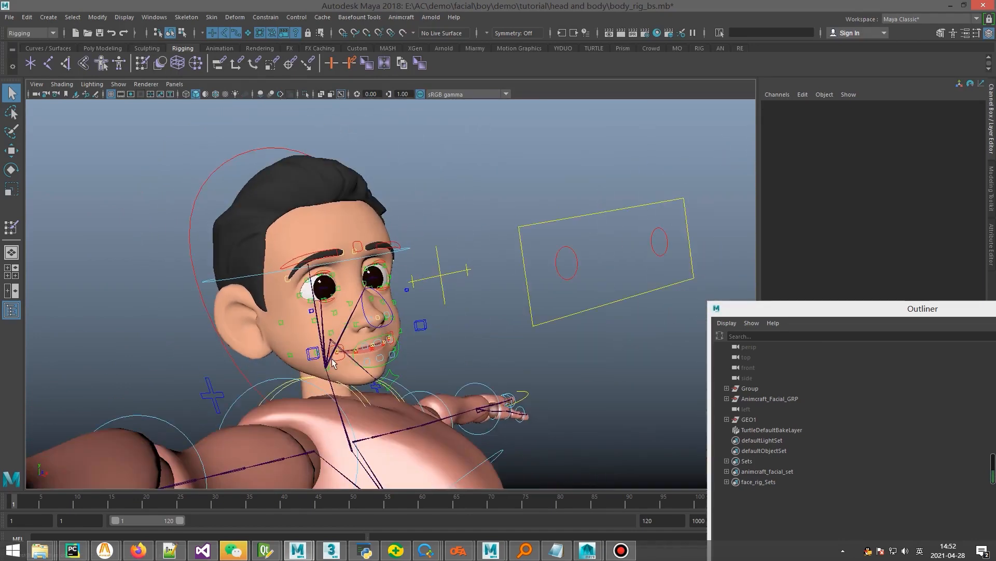
pyautogui.scroll(-4, 580, 305)
pyautogui.keyDown('alt'); pyautogui.moveTo(696, 308); pyautogui.dragTo(599, 291, button='middle'); pyautogui.keyUp('alt')
pyautogui.scroll(-1, 599, 291)
pyautogui.click(602, 288)
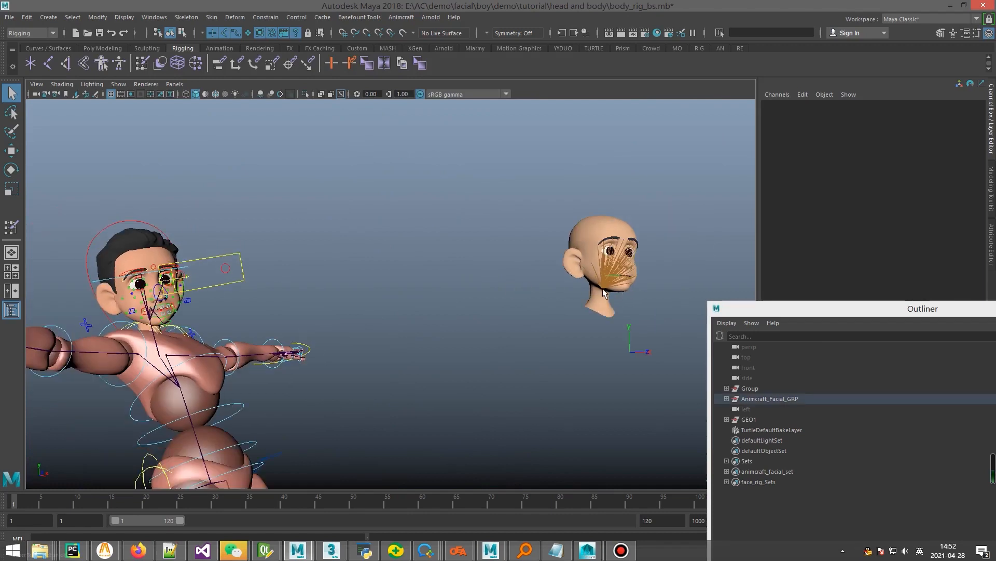
pyautogui.click(602, 288)
pyautogui.click(384, 282)
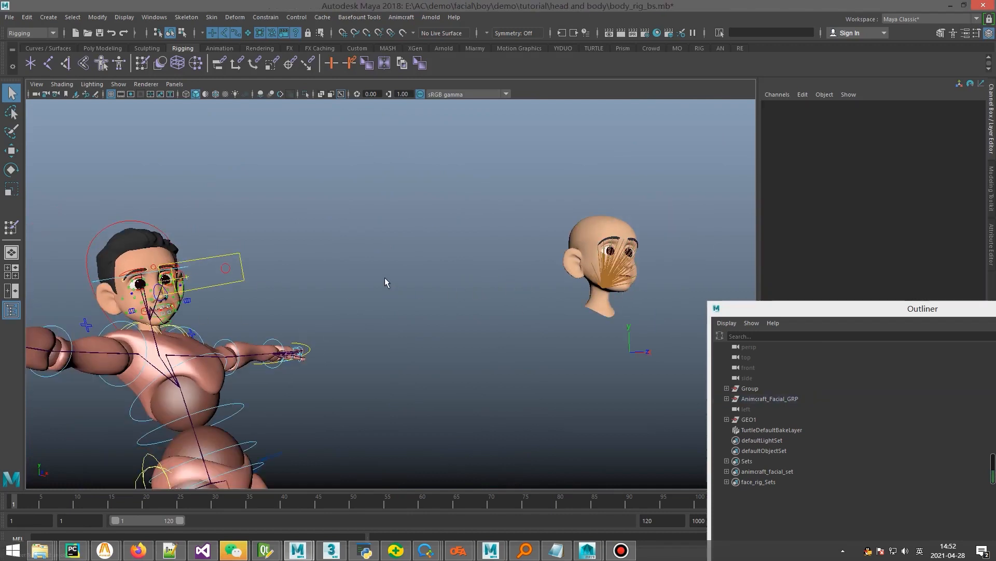
# - Open the original body_rig.mb scene and bring the full upper body into view
pyautogui.hotkey('ctrl', 'o')
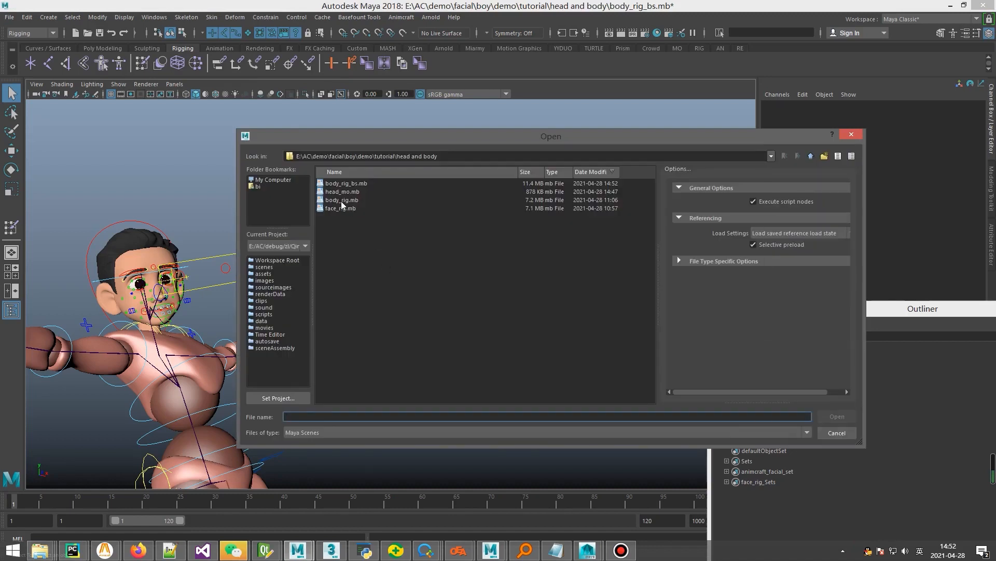
pyautogui.doubleClick(341, 200)
pyautogui.click(499, 288)
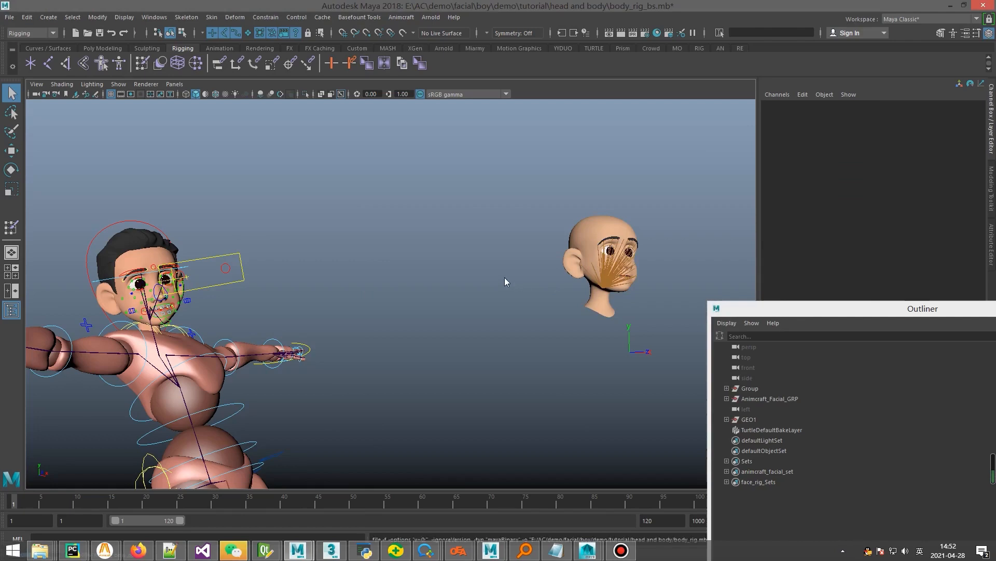
pyautogui.keyDown('alt'); pyautogui.moveTo(465, 297); pyautogui.dragTo(443, 272, button='middle'); pyautogui.keyUp('alt')
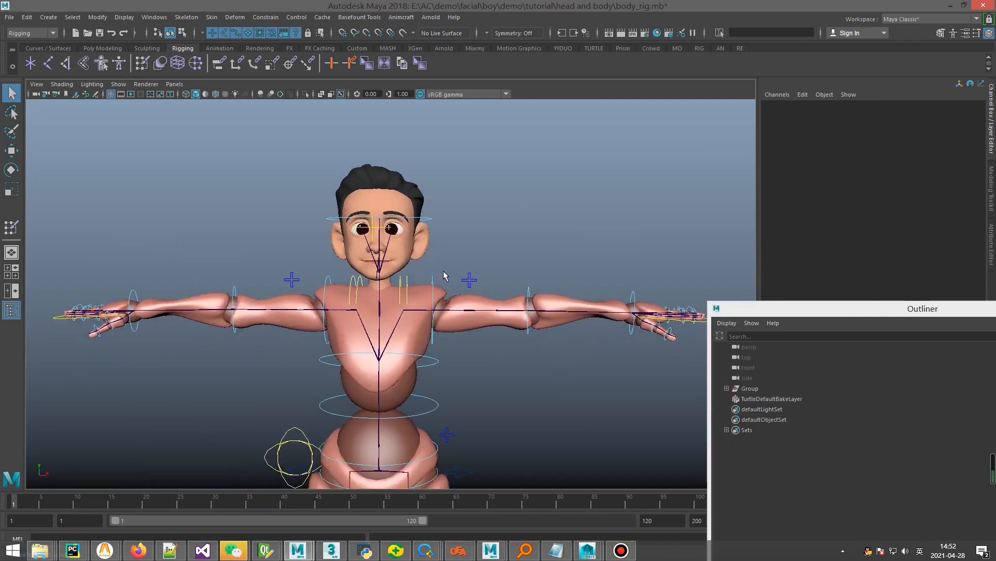
pyautogui.scroll(-4, 436, 269)
# - Import face_rig.mb into the body rig scene and inspect the head area
pyautogui.click(10, 17)
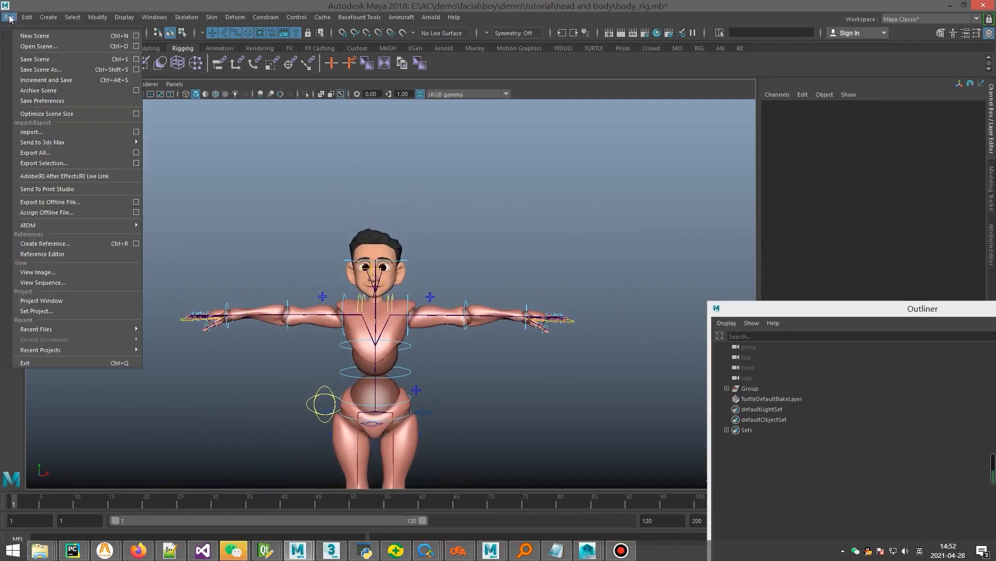
pyautogui.click(36, 133)
pyautogui.doubleClick(336, 209)
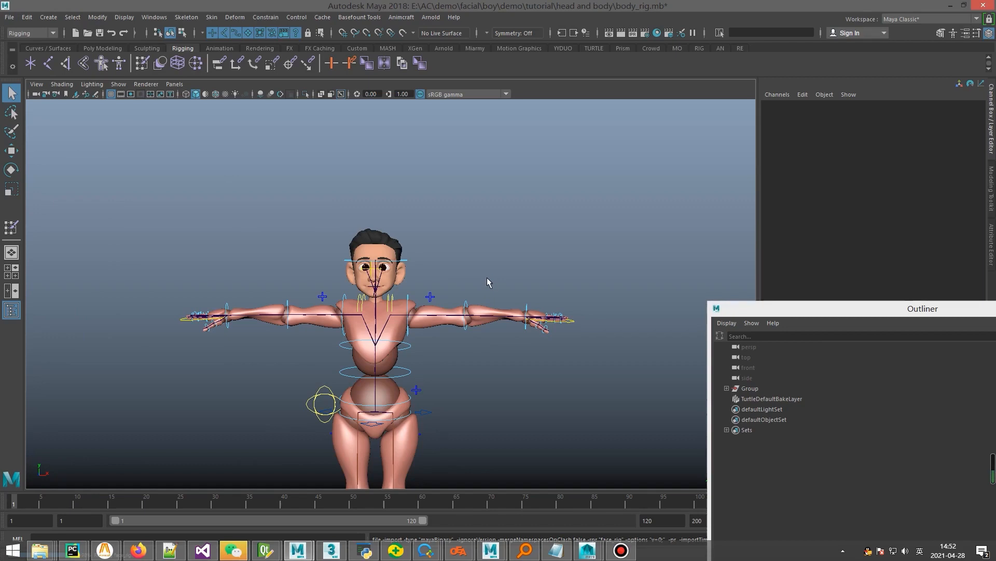
pyautogui.keyDown('alt'); pyautogui.moveTo(435, 300); pyautogui.dragTo(440, 328, button='middle'); pyautogui.keyUp('alt')
pyautogui.scroll(2, 450, 255)
pyautogui.scroll(3, 448, 326)
pyautogui.scroll(2, 447, 374)
pyautogui.keyDown('alt'); pyautogui.moveTo(448, 374); pyautogui.dragTo(446, 405, button='middle'); pyautogui.keyUp('alt')
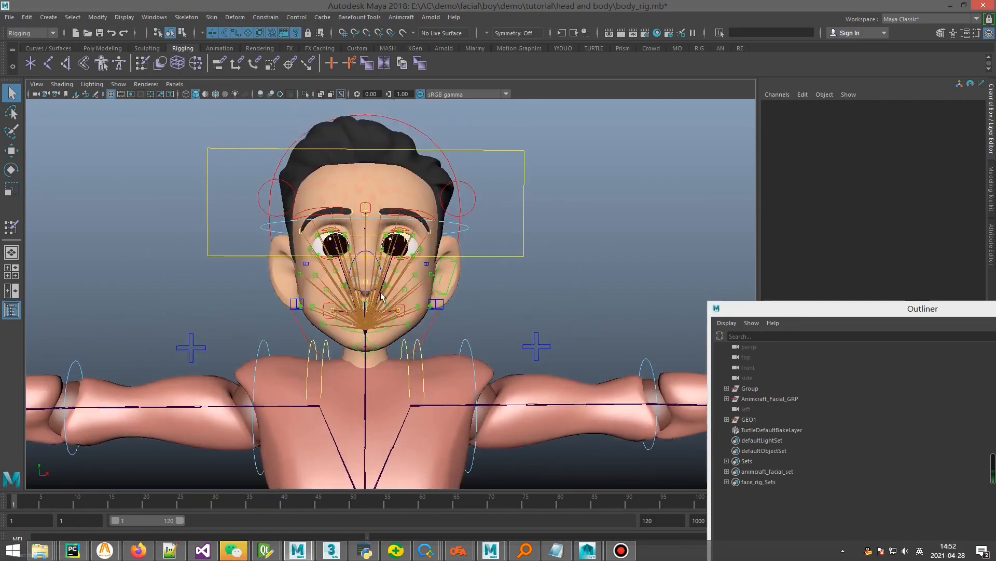
# - Hide the imported face rig's GEO1 geometry group
pyautogui.scroll(3, 426, 337)
pyautogui.keyDown('alt'); pyautogui.moveTo(395, 295); pyautogui.dragTo(415, 305); pyautogui.keyUp('alt')
pyautogui.click(758, 420)
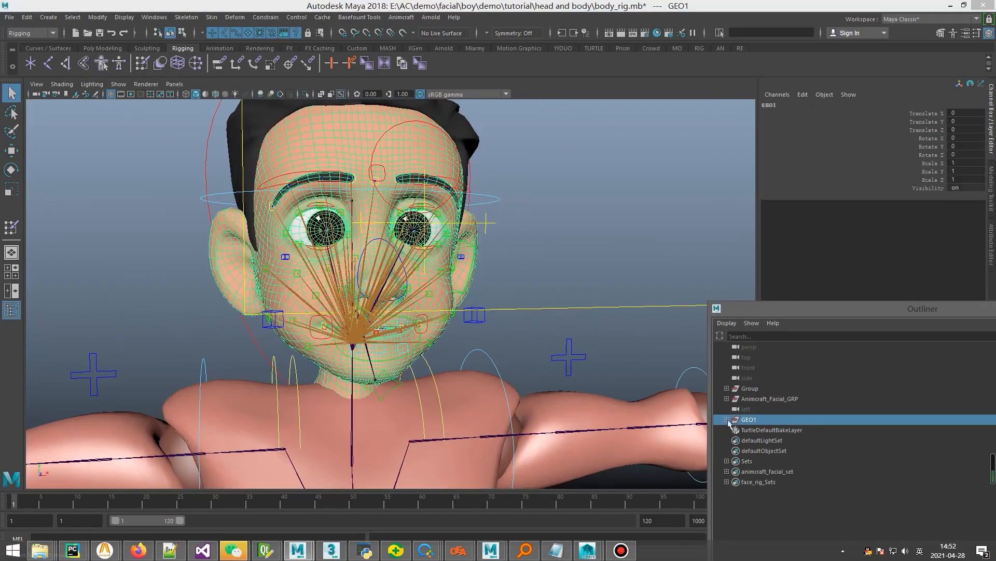
pyautogui.keyDown('alt'); pyautogui.moveTo(488, 343); pyautogui.dragTo(506, 294); pyautogui.keyUp('alt')
pyautogui.hotkey('ctrl', 'h')
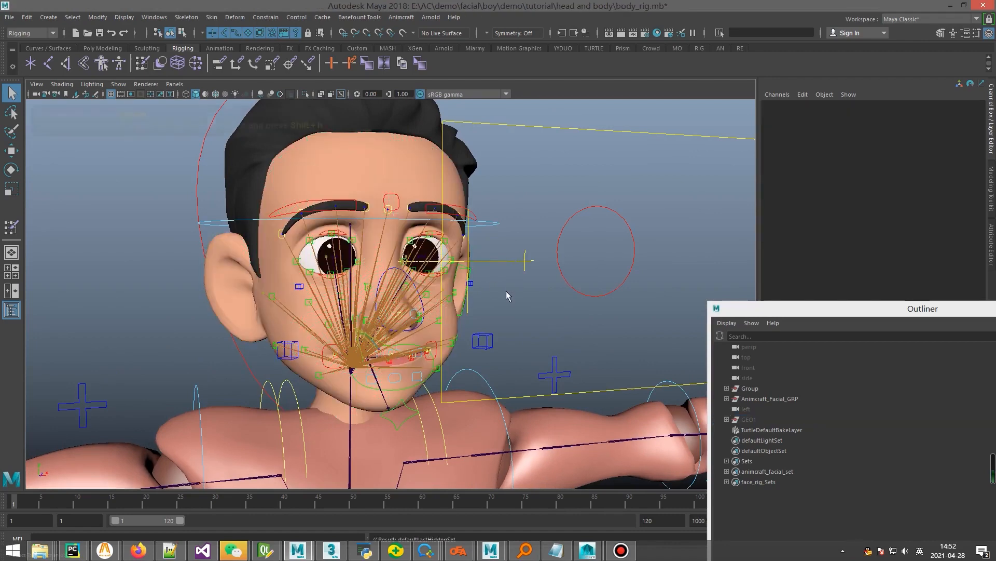
# - Expand Animcraft_Facial_GRP and its Facial_SkinJNT_GRP, and select the Facial_Master_SkinJNT joint
pyautogui.click(743, 387)
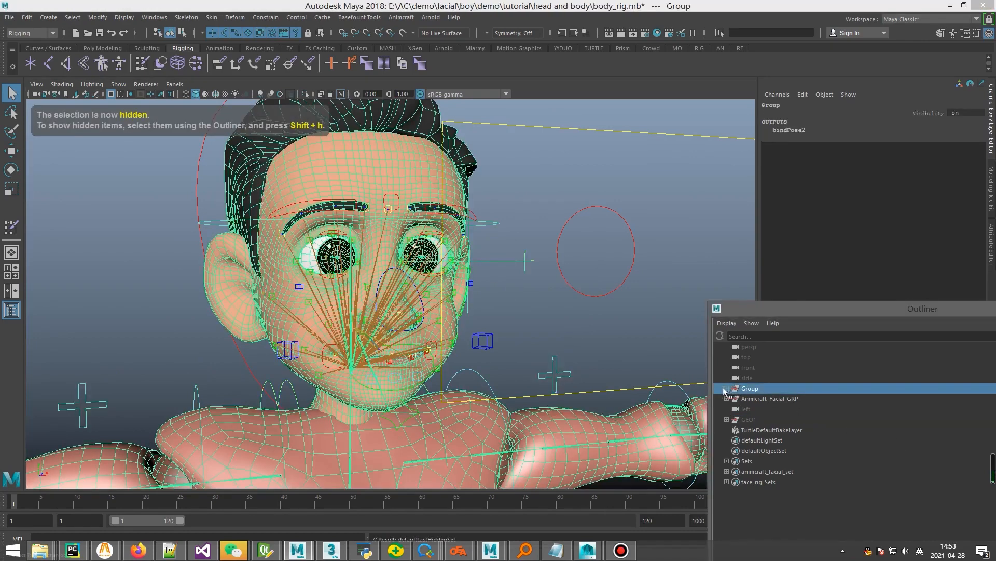
pyautogui.click(726, 399)
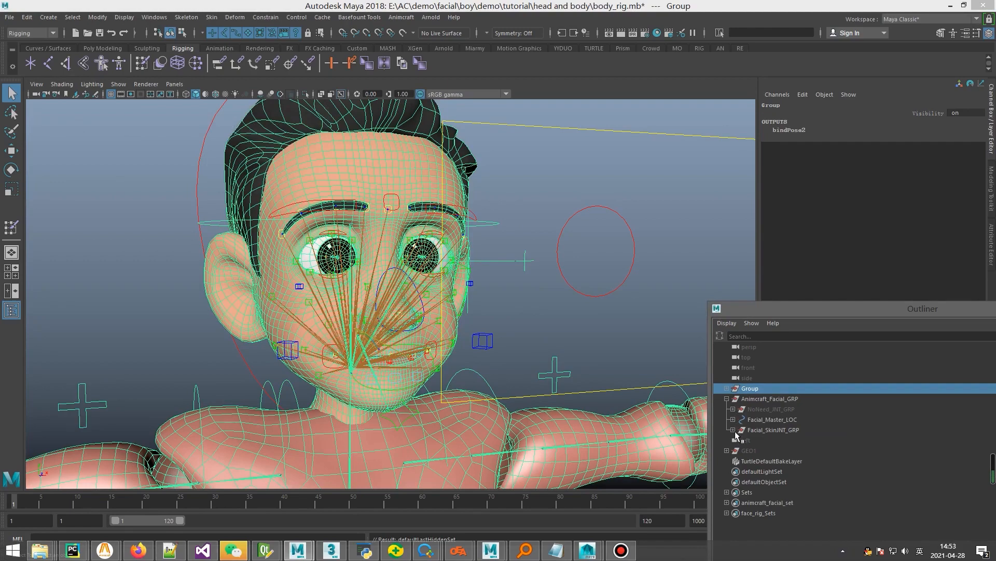
pyautogui.click(733, 430)
pyautogui.click(788, 441)
pyautogui.keyDown('alt'); pyautogui.moveTo(289, 225); pyautogui.dragTo(353, 284); pyautogui.keyUp('alt')
pyautogui.keyDown('alt'); pyautogui.moveTo(352, 285); pyautogui.dragTo(356, 323, button='right'); pyautogui.keyUp('alt')
pyautogui.keyDown('alt'); pyautogui.moveTo(356, 324); pyautogui.dragTo(357, 305, button='middle'); pyautogui.keyUp('alt')
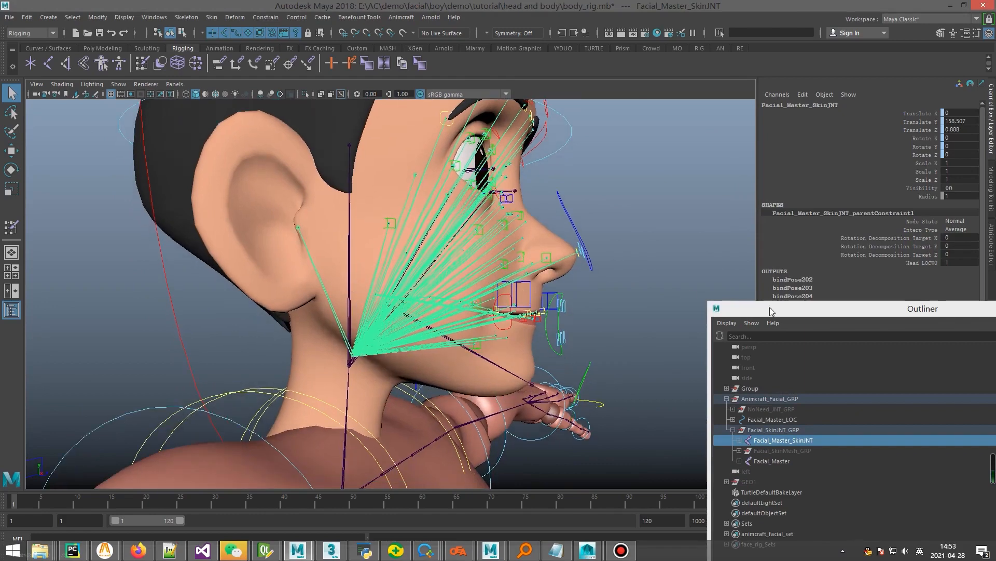
# - Select Facial_Master_SkinJNT_parentConstraint1 by its name and delete it
pyautogui.doubleClick(851, 213)
pyautogui.hotkey('ctrl', 'c')
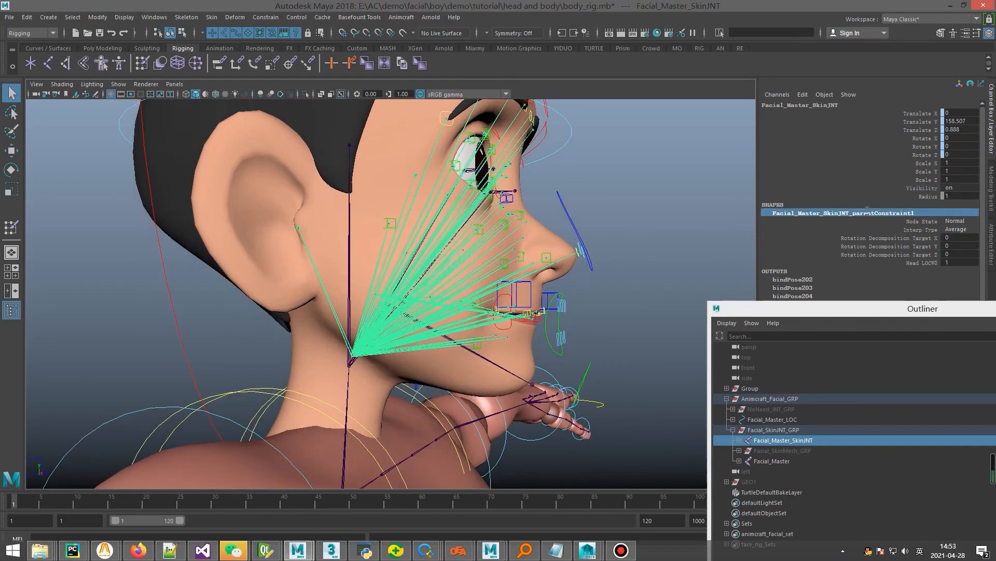
pyautogui.click(734, 34)
pyautogui.hotkey('ctrl', 'v')
pyautogui.press('Return')
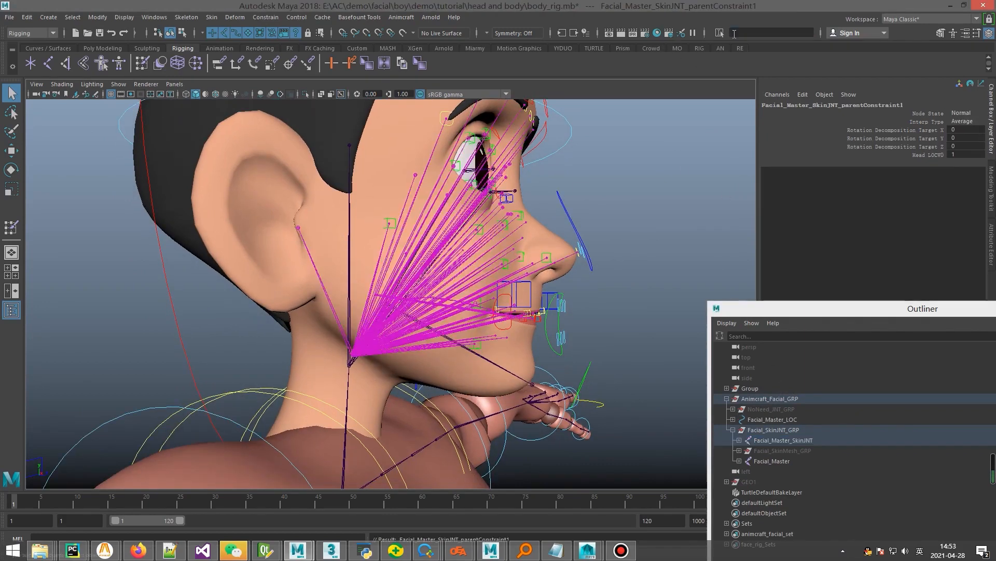
pyautogui.scroll(-2, 598, 276)
# - Parent the Facial_Master_SkinJNT joint under the body rig's Head_M joint
pyautogui.click(782, 439)
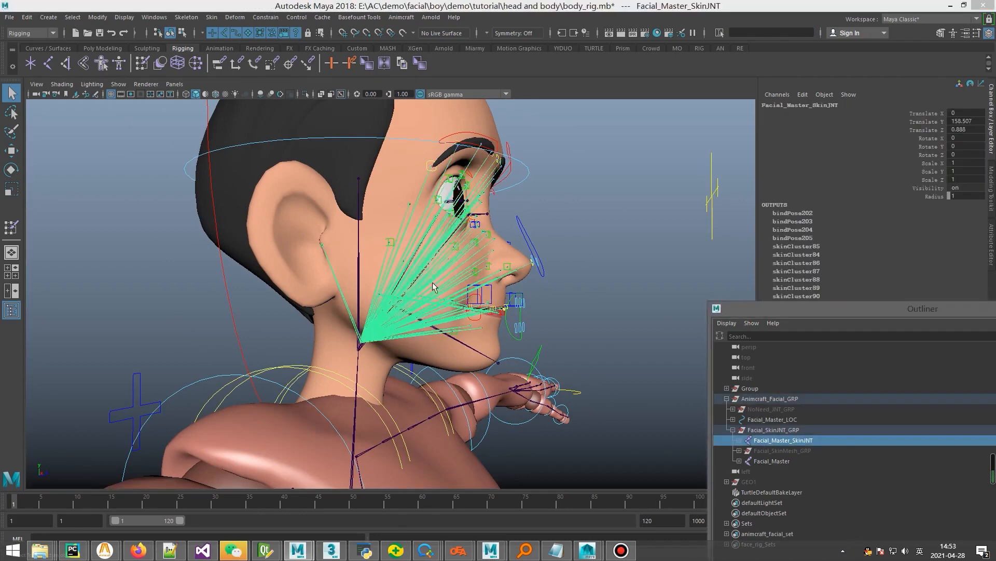
pyautogui.keyDown('alt'); pyautogui.moveTo(431, 282); pyautogui.dragTo(382, 280); pyautogui.keyUp('alt')
pyautogui.click(361, 255)
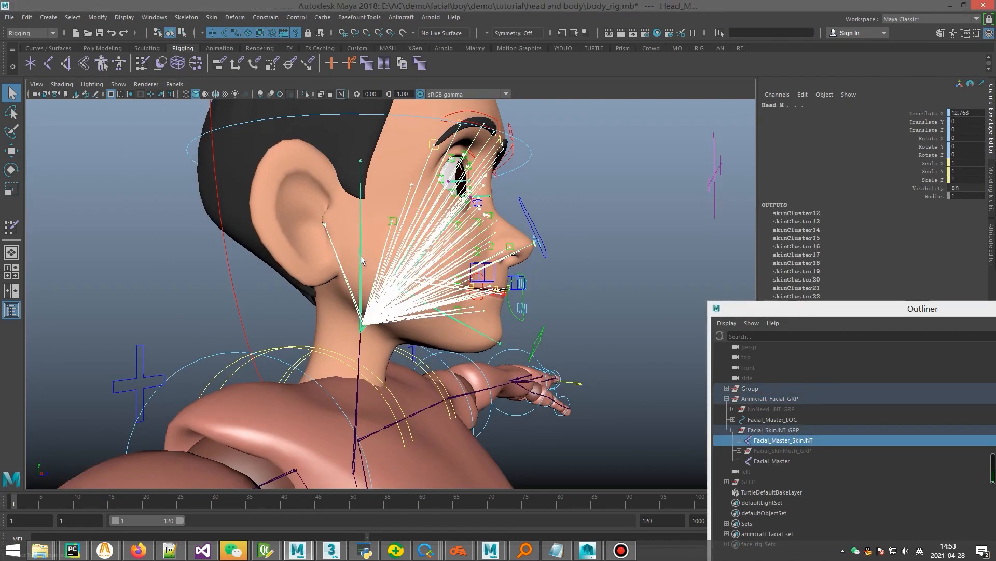
pyautogui.press('p')
pyautogui.keyDown('alt'); pyautogui.moveTo(362, 259); pyautogui.dragTo(434, 302); pyautogui.keyUp('alt')
pyautogui.keyDown('alt'); pyautogui.moveTo(434, 299); pyautogui.dragTo(438, 318, button='middle'); pyautogui.keyUp('alt')
pyautogui.scroll(2, 441, 314)
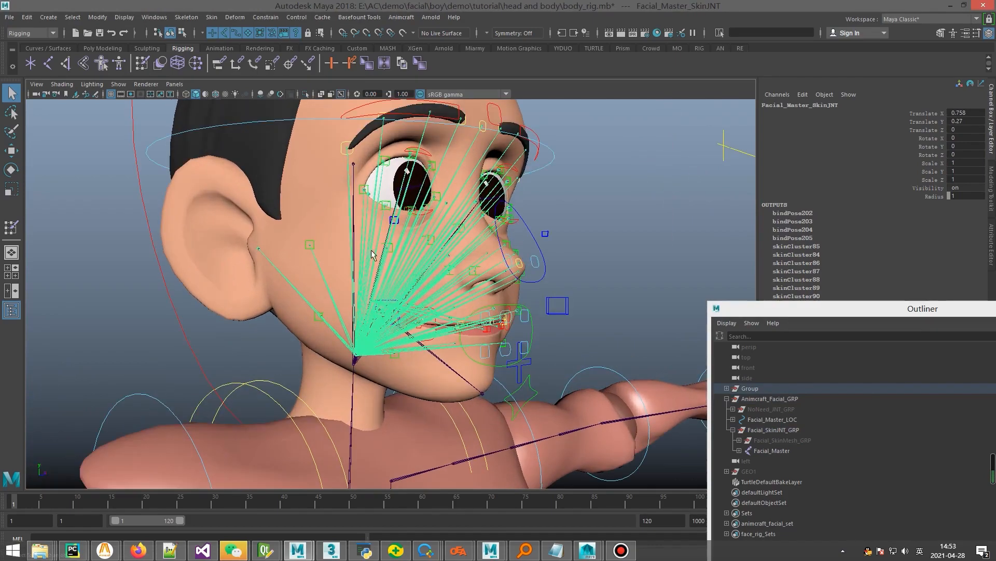
# - Check the body's head mesh against the facial joints and locate Facial_Master_SkinJNT under Head_M in the scene hierarchy
pyautogui.click(324, 207)
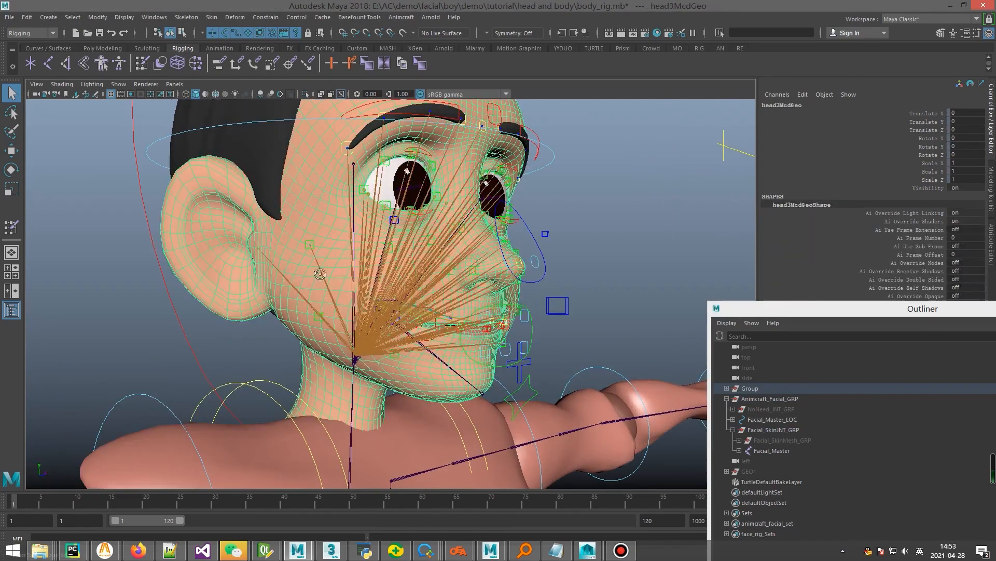
pyautogui.keyDown('alt'); pyautogui.moveTo(319, 274); pyautogui.dragTo(406, 297); pyautogui.keyUp('alt')
pyautogui.keyDown('alt'); pyautogui.moveTo(466, 321); pyautogui.dragTo(462, 303); pyautogui.keyUp('alt')
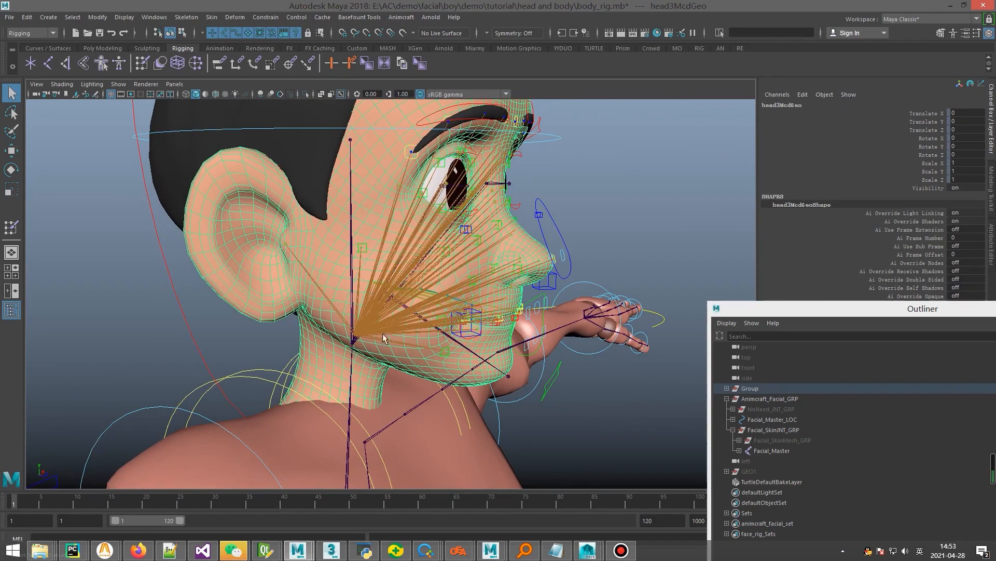
pyautogui.click(369, 324)
pyautogui.moveTo(811, 311); pyautogui.dragTo(790, 310)
pyautogui.press('f')
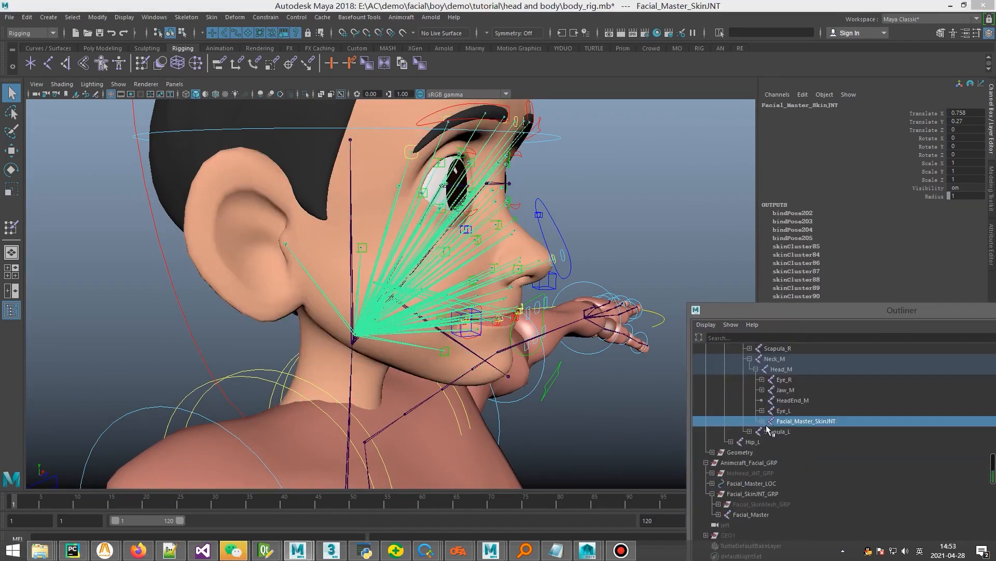
# - Expand Facial_Master_SkinJNT under Head_M and select it together with all its facial skin joints
pyautogui.click(761, 421)
pyautogui.scroll(-10, 842, 438)
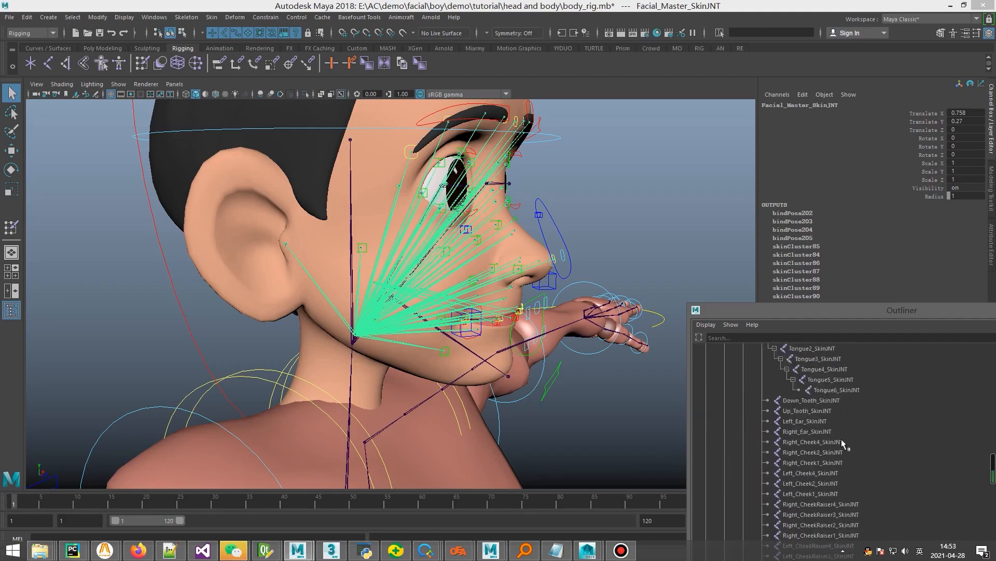
pyautogui.keyDown('shift'); pyautogui.click(811, 421); pyautogui.keyUp('shift')
pyautogui.keyDown('alt'); pyautogui.moveTo(558, 226); pyautogui.dragTo(456, 219); pyautogui.keyUp('alt')
pyautogui.keyDown('alt'); pyautogui.moveTo(436, 305); pyautogui.dragTo(463, 165); pyautogui.keyUp('alt')
pyautogui.scroll(10, 849, 413)
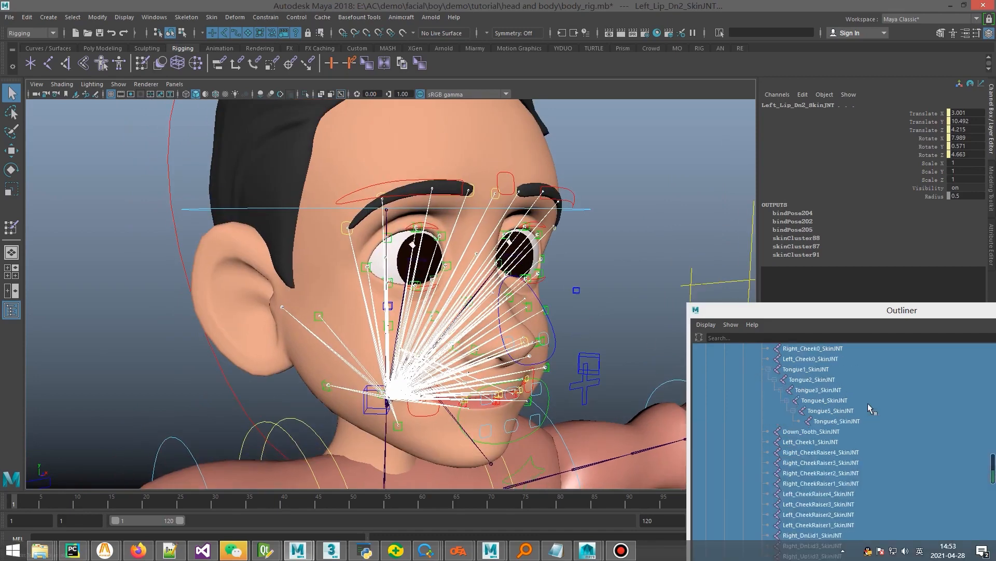
pyautogui.keyDown('alt'); pyautogui.moveTo(317, 277); pyautogui.dragTo(338, 227, button='middle'); pyautogui.keyUp('alt')
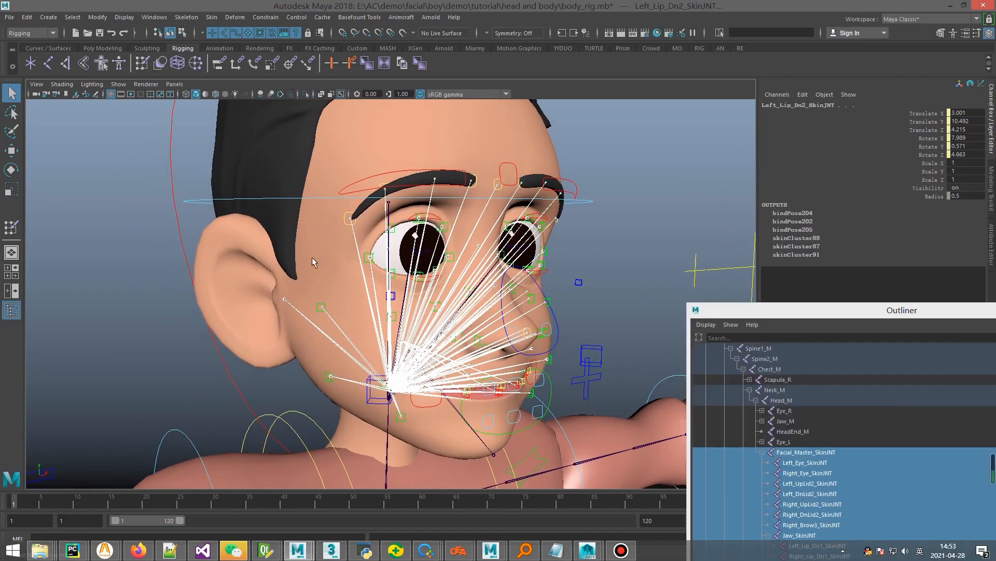
# - Add the selected facial joints as influences on the head mesh head3McdGeo, with weights locked and a default weight of 0
pyautogui.click(244, 293)
pyautogui.keyDown('alt'); pyautogui.moveTo(480, 243); pyautogui.dragTo(341, 158); pyautogui.keyUp('alt')
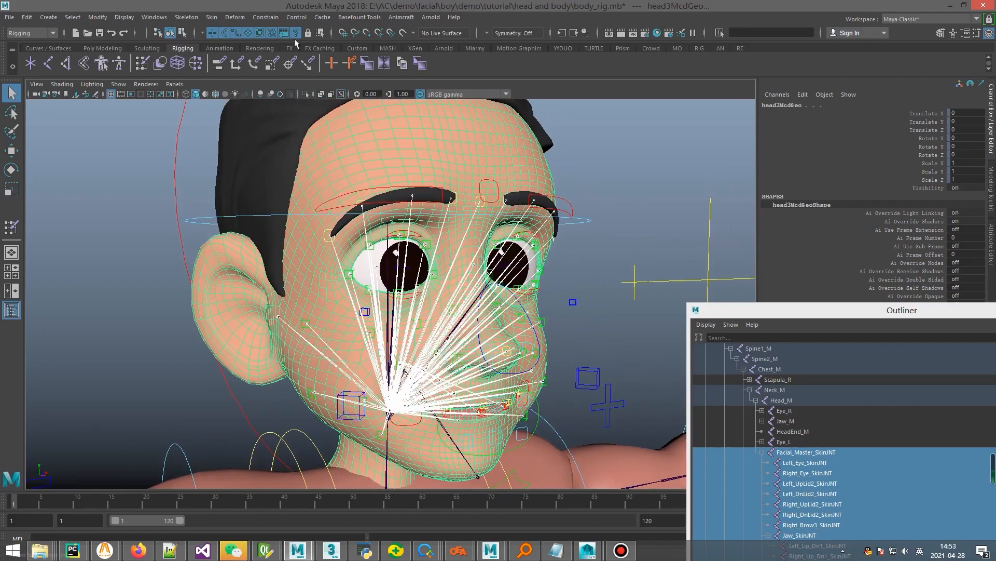
pyautogui.click(211, 17)
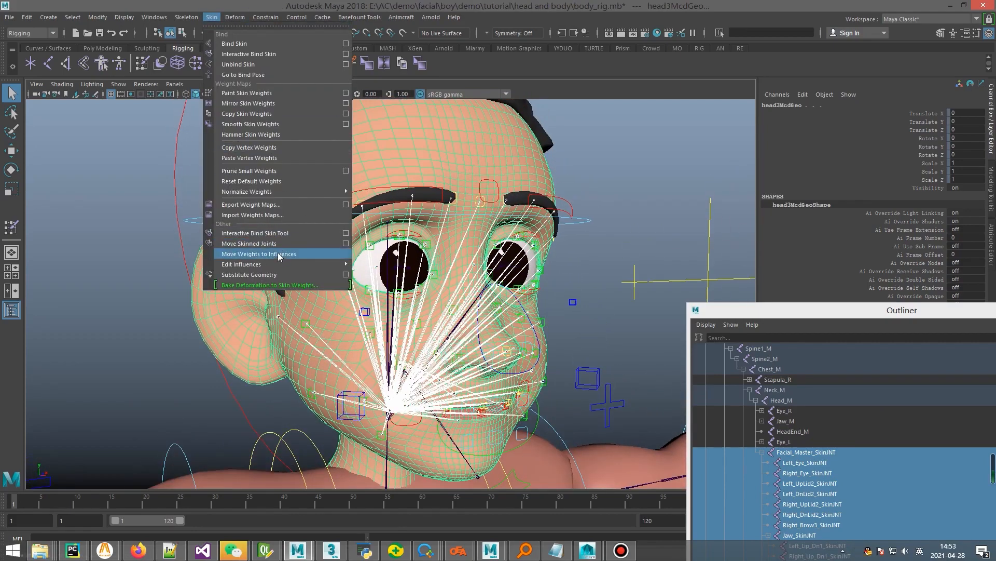
pyautogui.moveTo(280, 264)
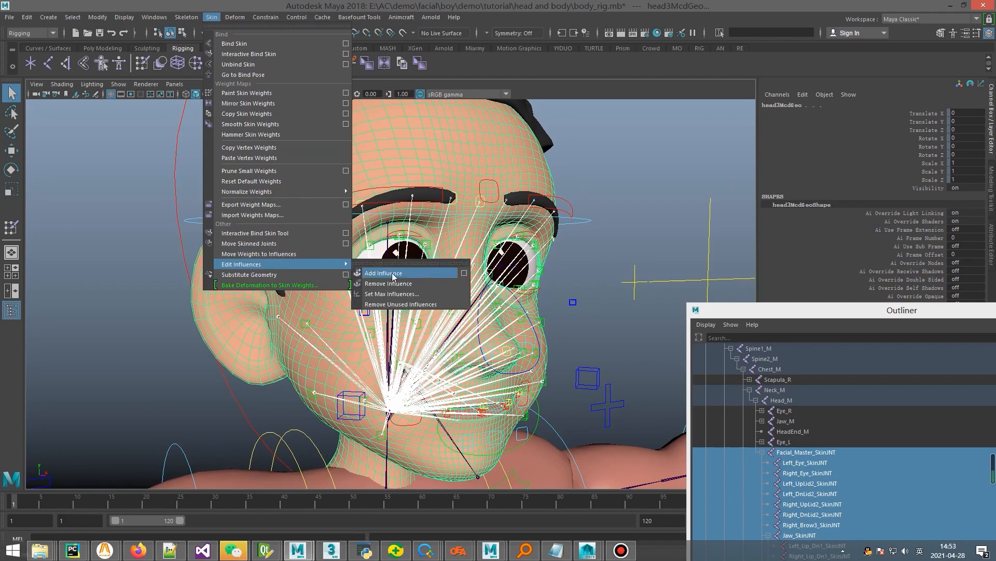
pyautogui.click(464, 273)
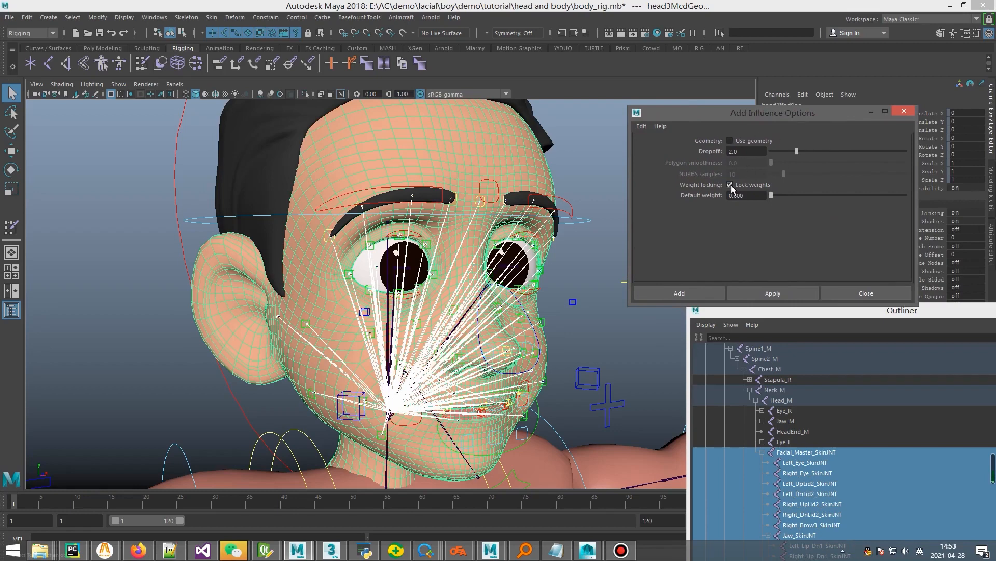
pyautogui.moveTo(757, 196); pyautogui.dragTo(695, 197)
pyautogui.click(772, 294)
# - Add the facial joints as influences on both eyebrow meshes with the same Add Influence settings
pyautogui.keyDown('alt'); pyautogui.moveTo(496, 253); pyautogui.dragTo(471, 250); pyautogui.keyUp('alt')
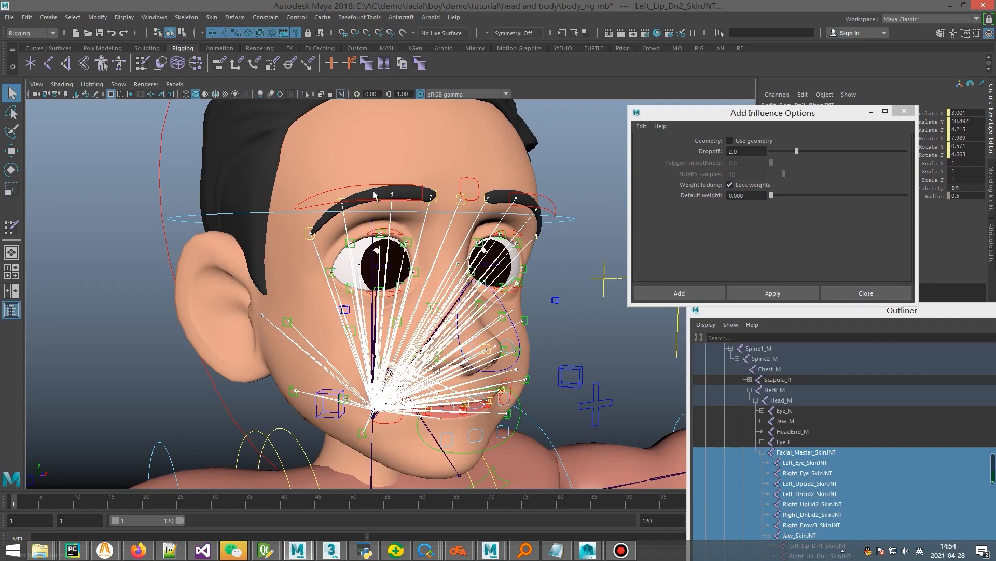
pyautogui.click(392, 197)
pyautogui.click(773, 293)
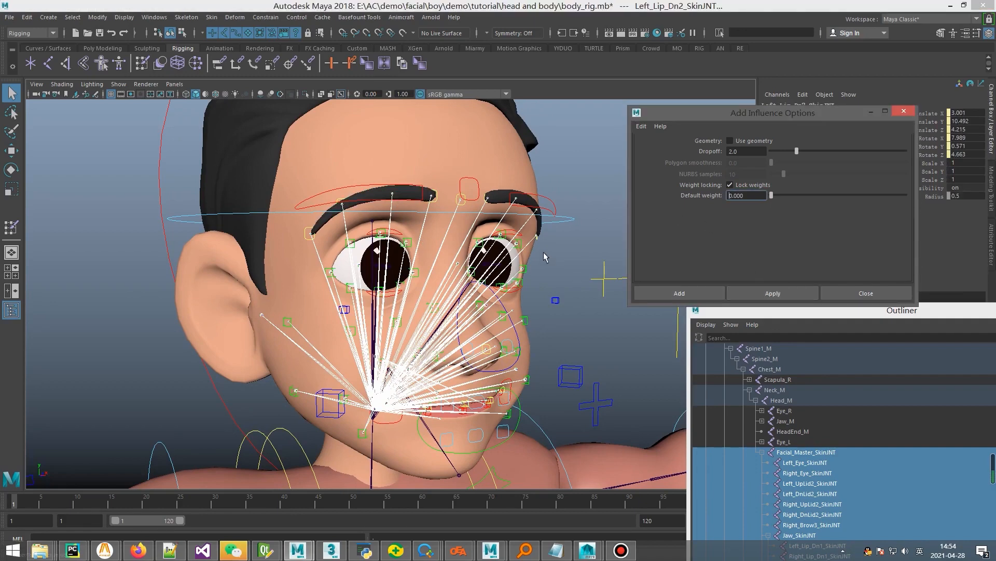
pyautogui.click(502, 201)
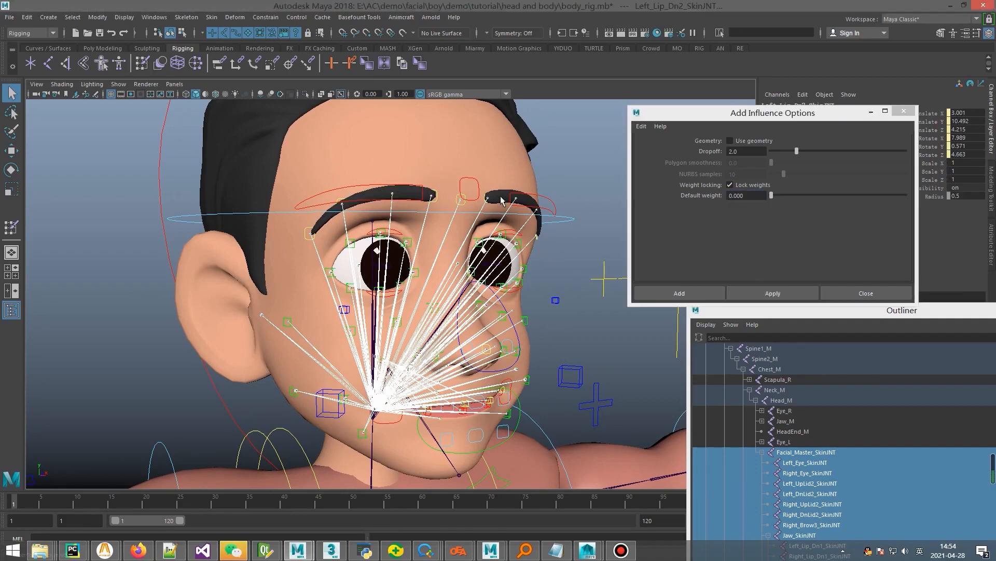
pyautogui.click(773, 294)
pyautogui.keyDown('alt'); pyautogui.moveTo(424, 283); pyautogui.dragTo(420, 263); pyautogui.keyUp('alt')
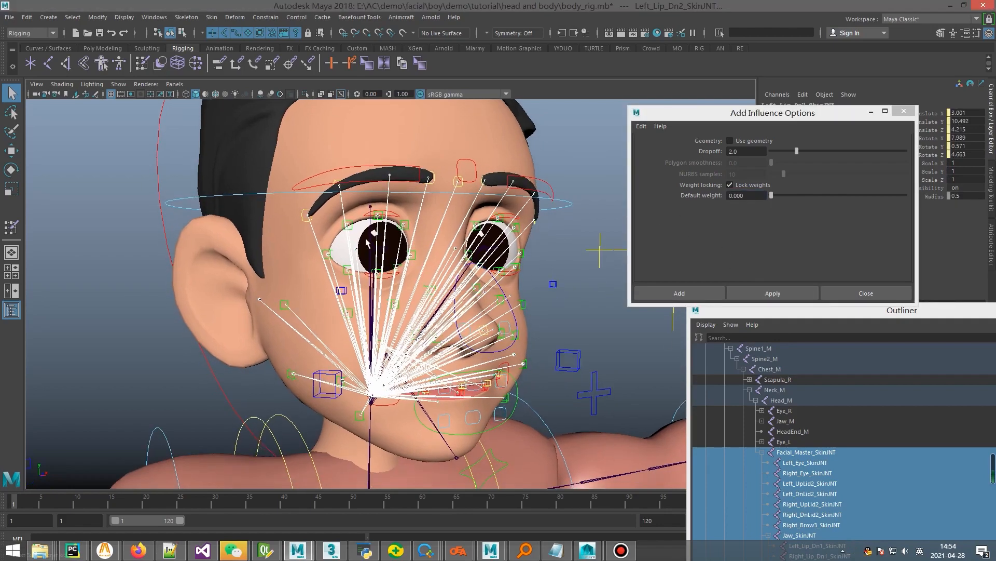
# - Select the head mesh head3McdGeo and start the Paint Skin Weights tool on it
pyautogui.keyDown('alt'); pyautogui.moveTo(399, 324); pyautogui.dragTo(463, 336, button='right'); pyautogui.keyUp('alt')
pyautogui.moveTo(465, 336)
pyautogui.keyDown('alt'); pyautogui.mouseDown()
pyautogui.moveTo(467, 319)
pyautogui.moveTo(508, 322)
pyautogui.moveTo(486, 292)
pyautogui.moveTo(503, 295)
pyautogui.moveTo(452, 278)
pyautogui.moveTo(522, 285)
pyautogui.moveTo(527, 296)
pyautogui.moveTo(478, 285)
pyautogui.moveTo(442, 262)
pyautogui.mouseUp(); pyautogui.keyUp('alt')
pyautogui.keyDown('alt'); pyautogui.moveTo(442, 261); pyautogui.dragTo(457, 325, button='middle'); pyautogui.keyUp('alt')
pyautogui.keyDown('alt'); pyautogui.moveTo(456, 325); pyautogui.dragTo(460, 342); pyautogui.keyUp('alt')
pyautogui.click(470, 166)
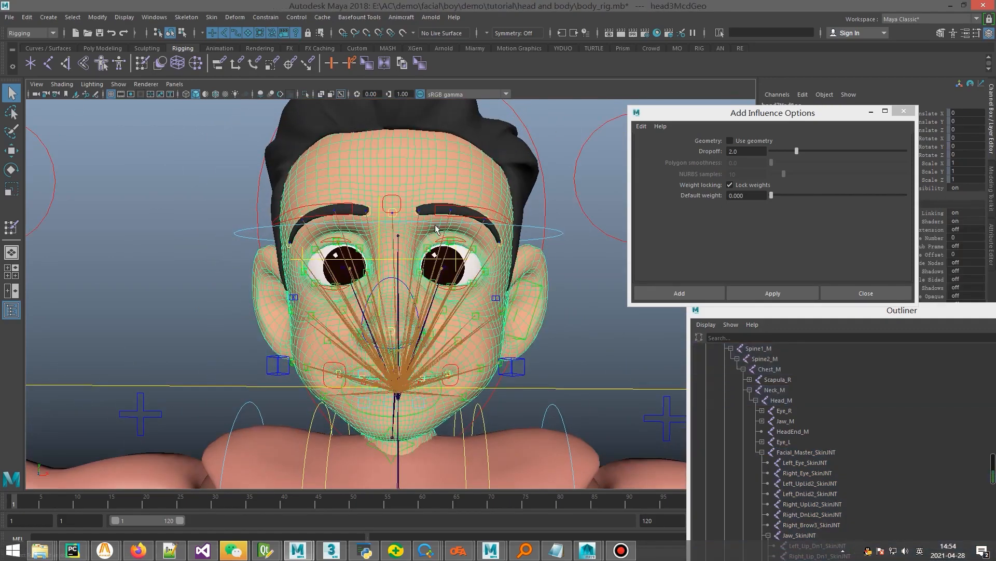
pyautogui.keyDown('alt'); pyautogui.moveTo(416, 217); pyautogui.dragTo(412, 204, button='middle'); pyautogui.keyUp('alt')
pyautogui.keyDown('alt'); pyautogui.moveTo(411, 208); pyautogui.dragTo(183, 162); pyautogui.keyUp('alt')
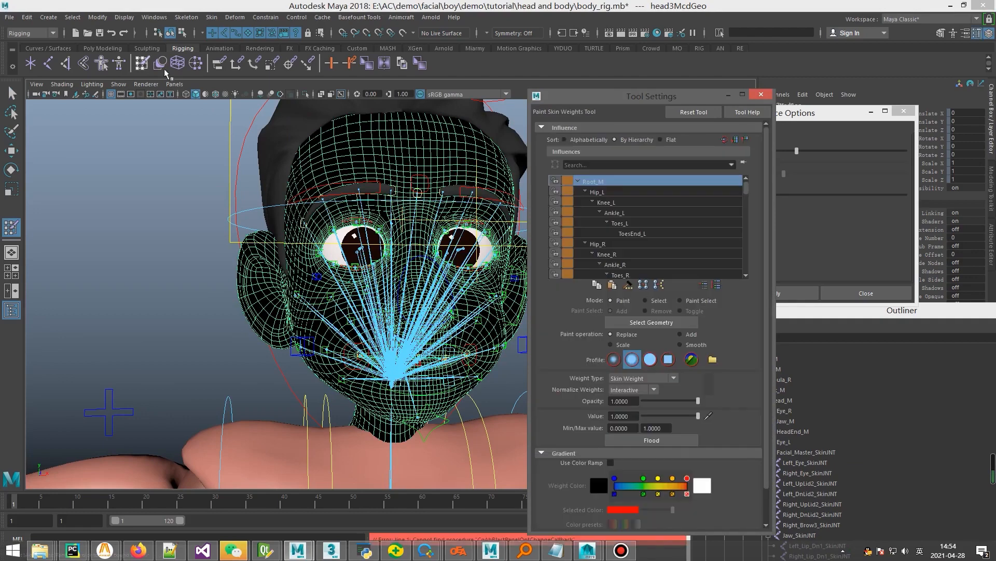
# - Check the facial joints under Facial_Master_SkinJNT and their weight locks in the head mesh's influence list
pyautogui.scroll(-7, 749, 193)
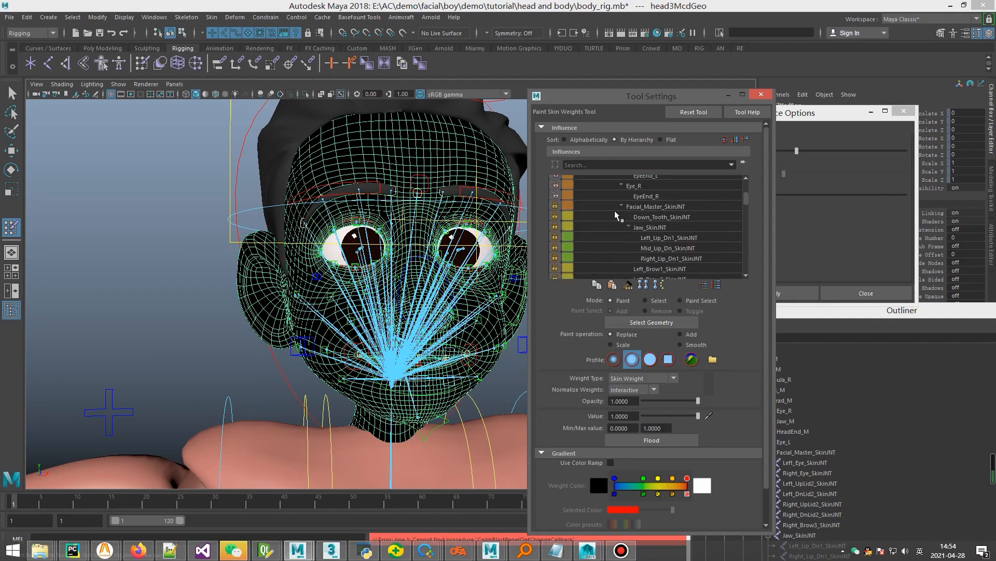
pyautogui.click(651, 217)
pyautogui.click(652, 228)
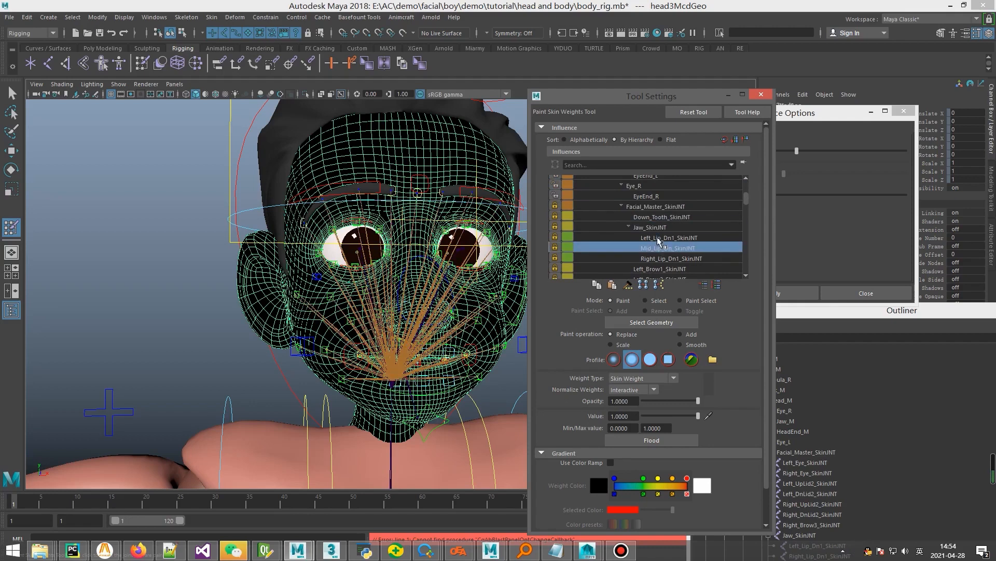
pyautogui.scroll(-1, 656, 237)
pyautogui.scroll(1, 660, 231)
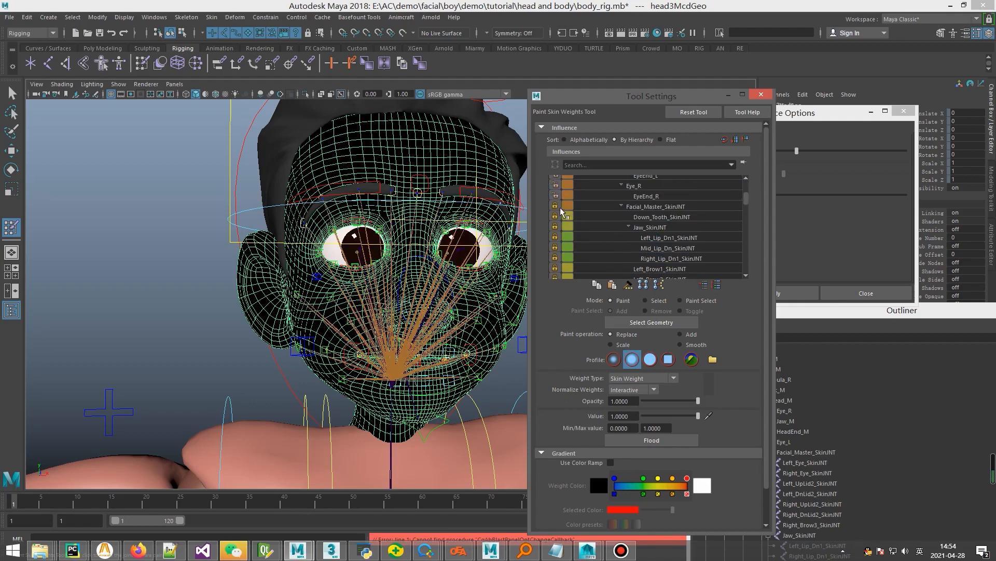
pyautogui.moveTo(747, 198); pyautogui.dragTo(748, 179)
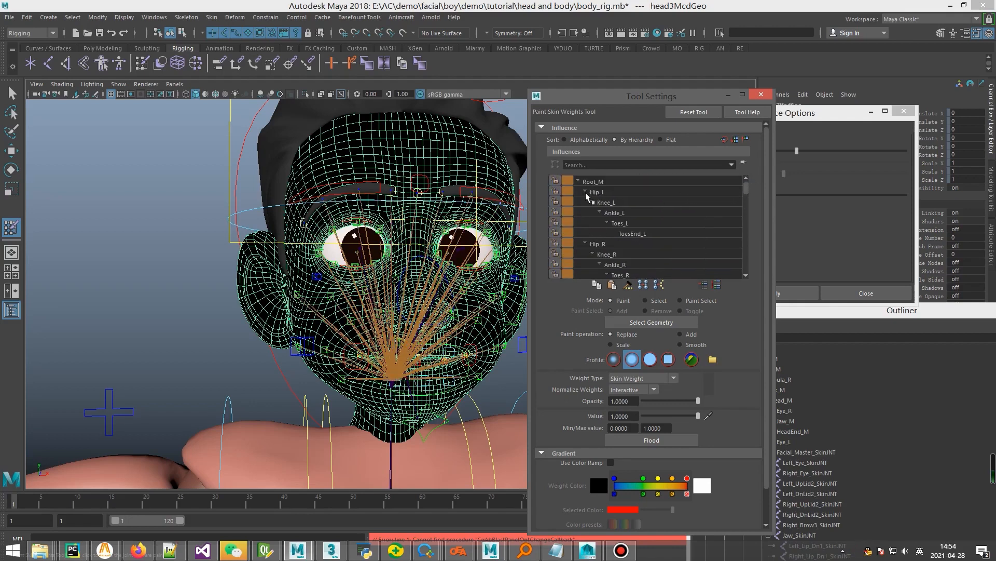
# - Unlock the weights of all influences other than Root_M on the head mesh, and leave the Paint Skin Weights tool
pyautogui.click(597, 182)
pyautogui.rightClick(600, 184)
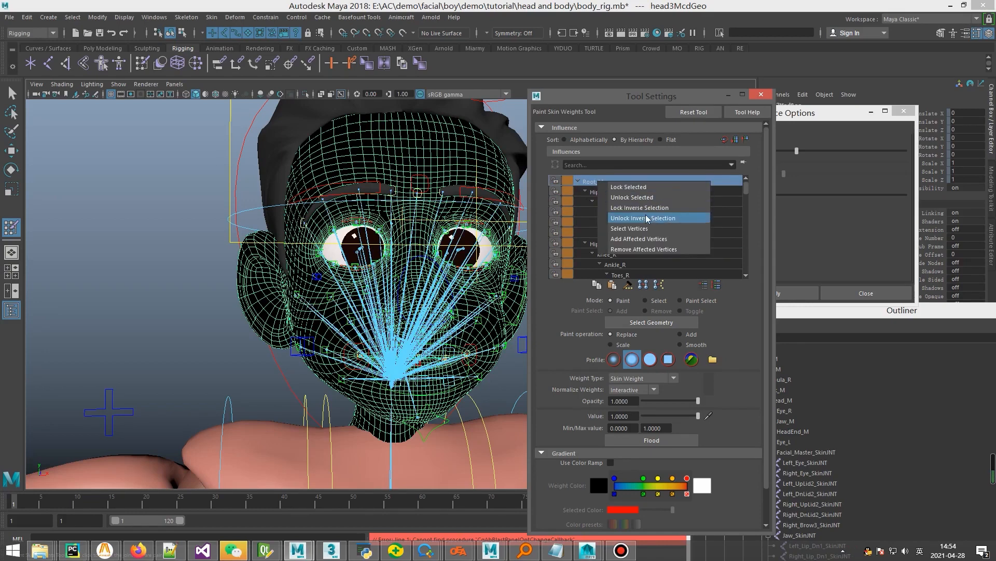
pyautogui.click(644, 218)
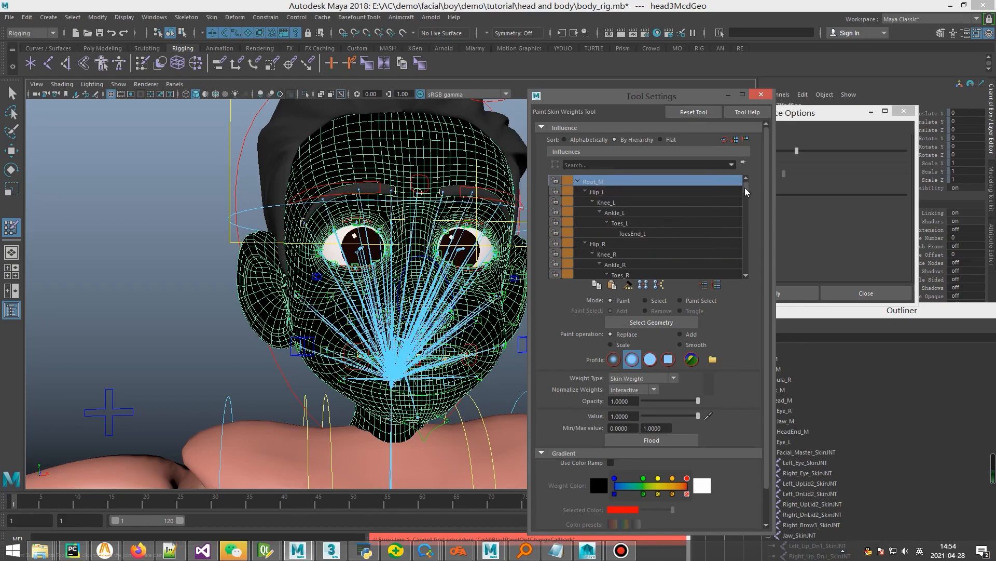
pyautogui.moveTo(747, 192); pyautogui.dragTo(742, 272)
pyautogui.click(762, 94)
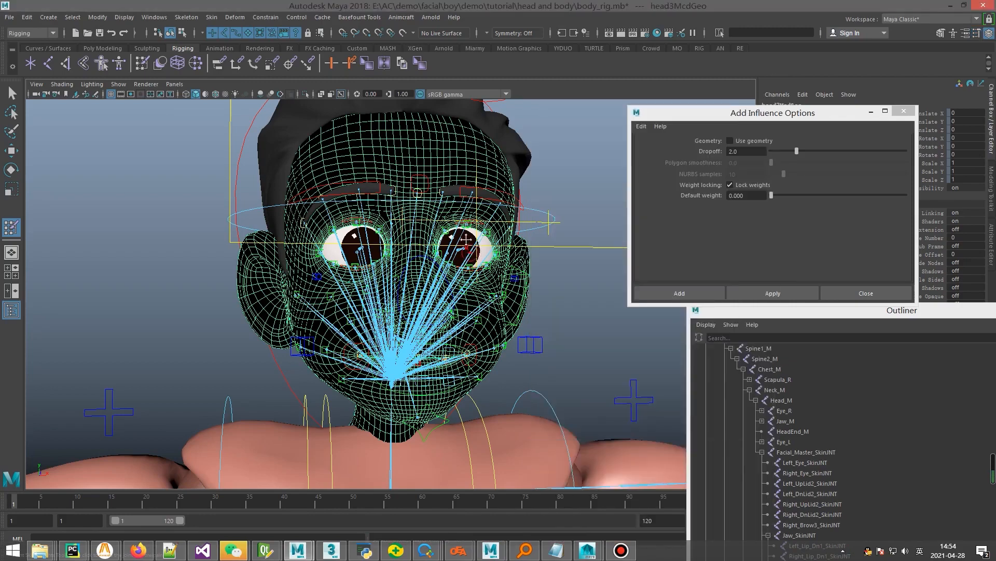
pyautogui.keyDown('alt'); pyautogui.moveTo(549, 218); pyautogui.dragTo(441, 211); pyautogui.keyUp('alt')
pyautogui.press('q')
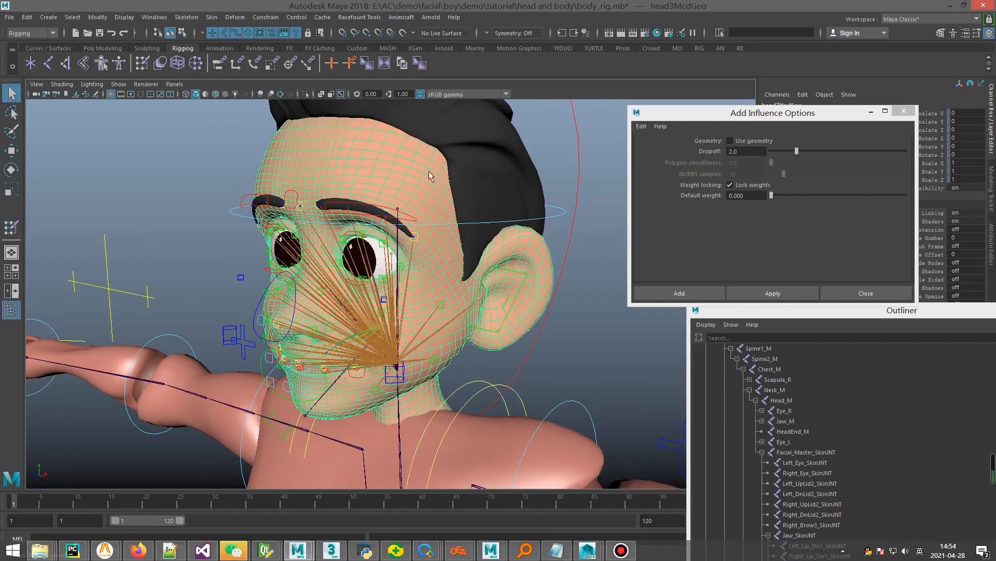
# - Collapse the body rig's Group in the scene hierarchy and show the hidden GEO1 face geometry group
pyautogui.keyDown('alt'); pyautogui.moveTo(600, 381); pyautogui.dragTo(605, 338, button='middle'); pyautogui.keyUp('alt')
pyautogui.moveTo(852, 310); pyautogui.dragTo(787, 163)
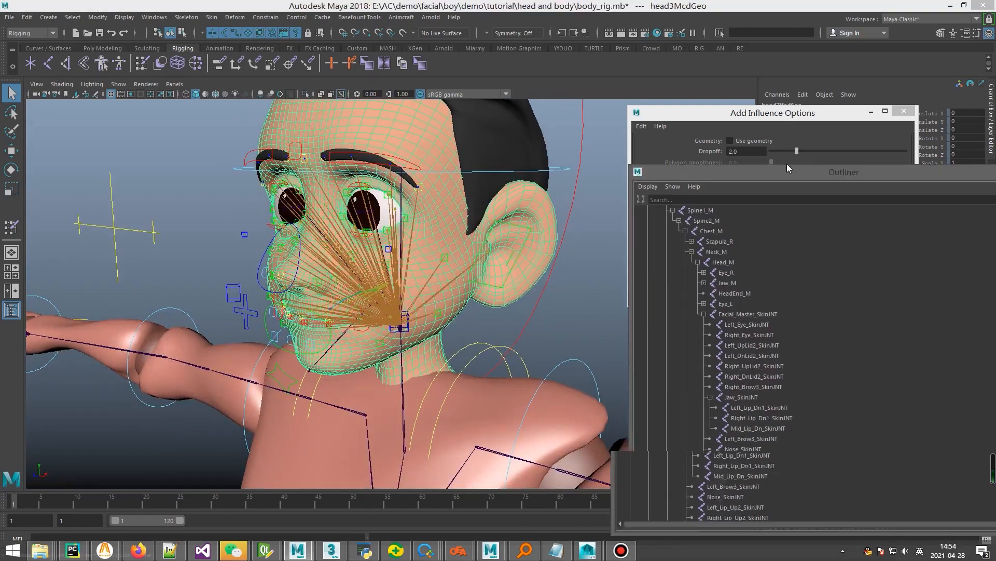
pyautogui.scroll(4, 749, 280)
pyautogui.click(641, 242)
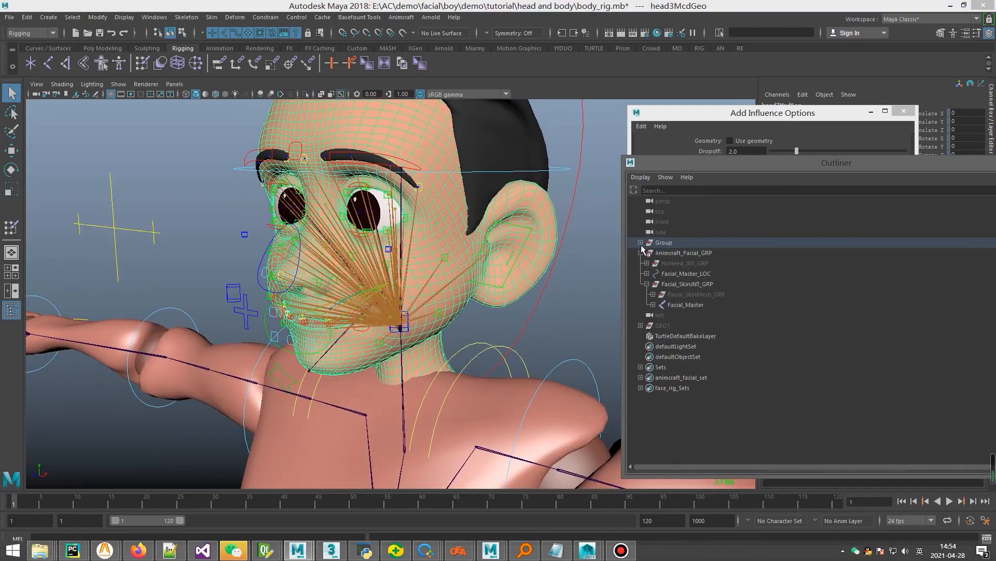
pyautogui.click(665, 325)
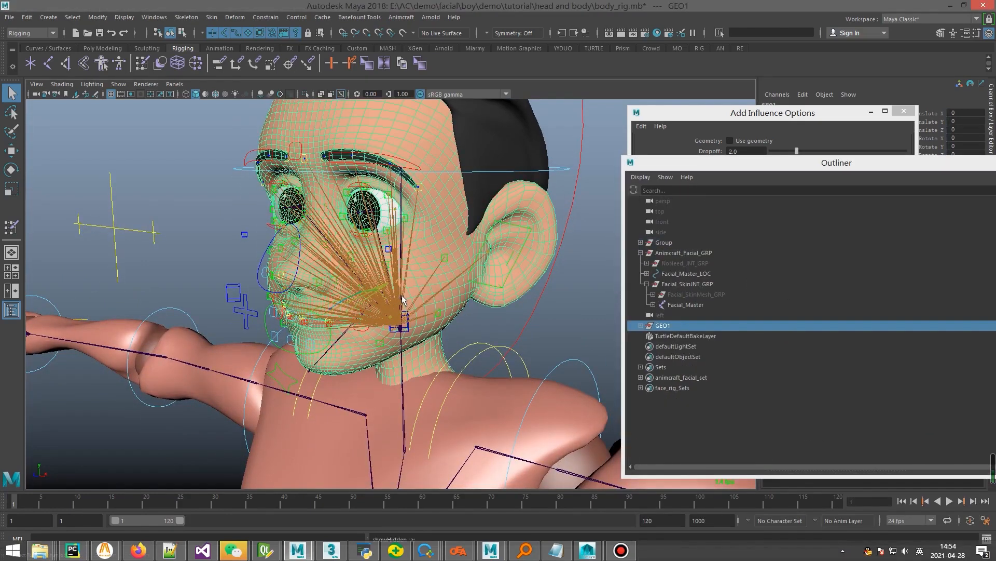
pyautogui.keyDown('alt'); pyautogui.moveTo(331, 317); pyautogui.dragTo(289, 360); pyautogui.keyUp('alt')
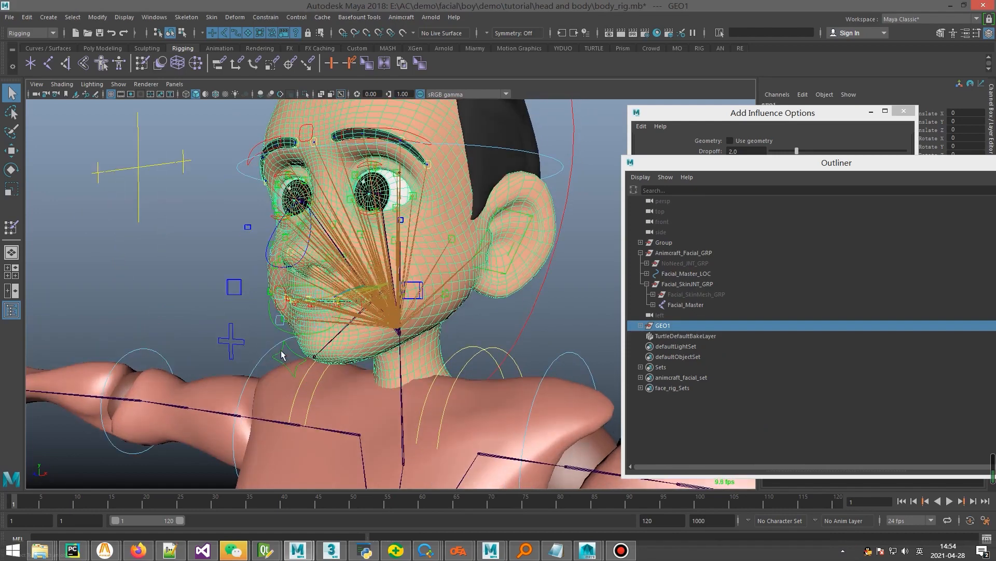
# - Test the face deformation by moving Animcraft_Jaw_Ctrl downward, and undo the move
pyautogui.click(281, 351)
pyautogui.press('w')
pyautogui.click(282, 332)
pyautogui.moveTo(276, 367); pyautogui.dragTo(282, 345, button='middle')
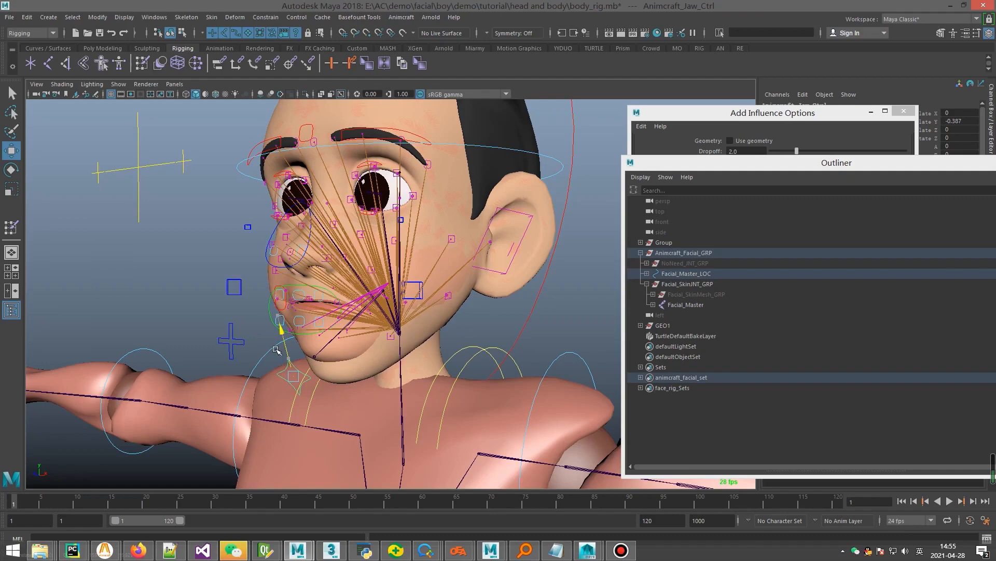
pyautogui.click(343, 356)
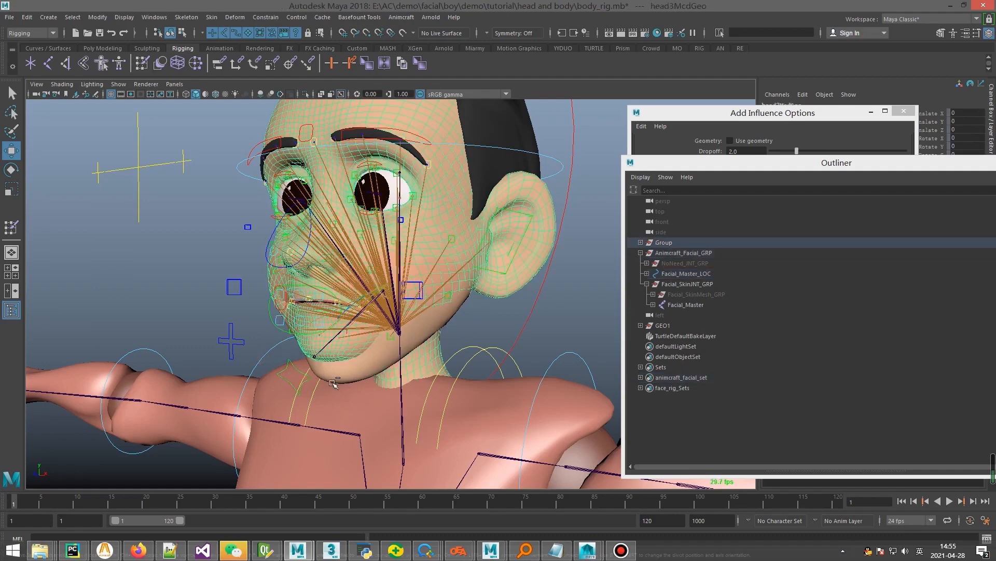
pyautogui.hotkey('ctrl', 'z')
pyautogui.hotkey('ctrl', 'z')
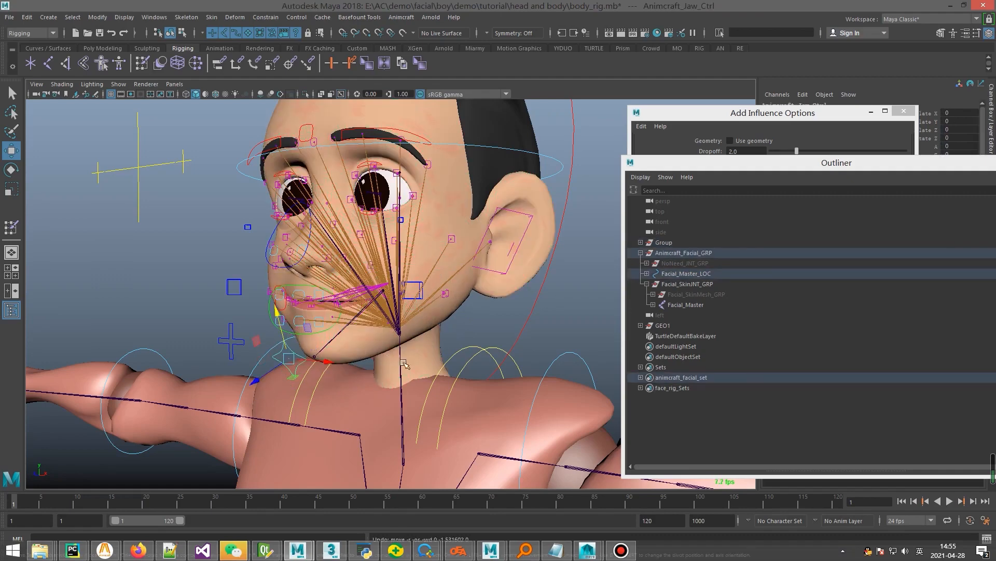
# - Select the head3 mesh in GEO1 and set up vertex selection on it in a framed wireframe side view
pyautogui.click(660, 326)
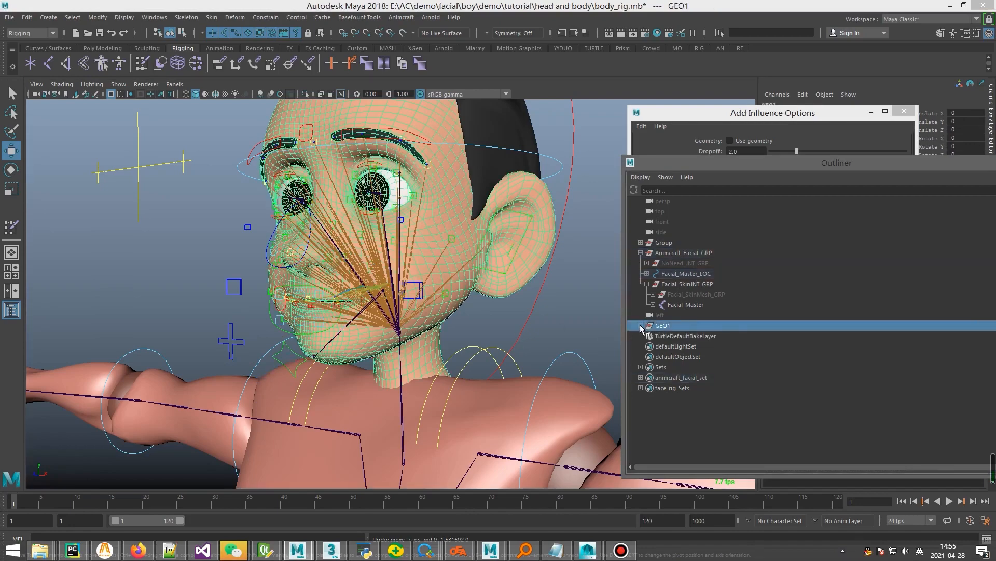
pyautogui.click(640, 326)
pyautogui.click(687, 410)
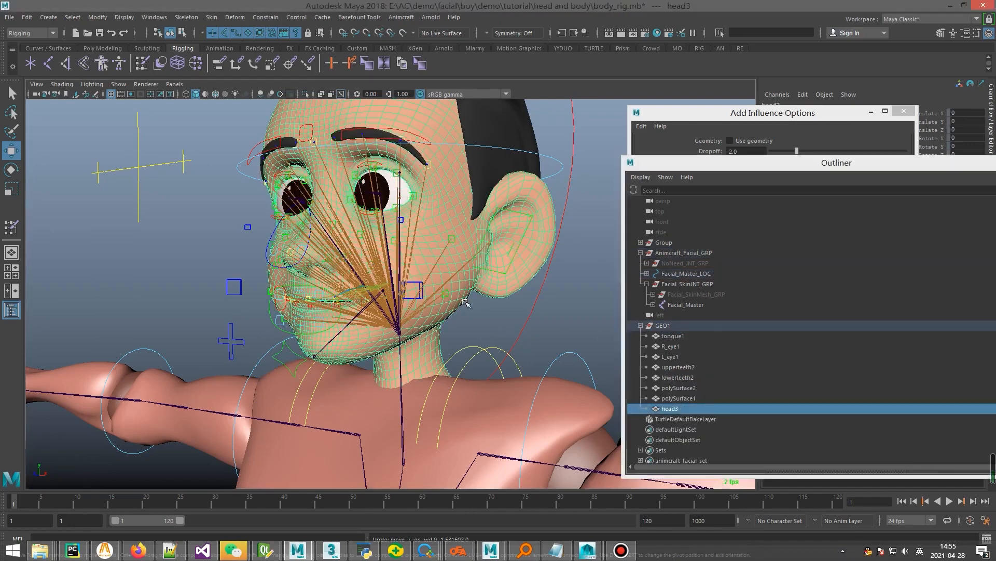
pyautogui.keyDown('alt'); pyautogui.moveTo(467, 304); pyautogui.dragTo(464, 303); pyautogui.keyUp('alt')
pyautogui.press('space')
pyautogui.moveTo(463, 302); pyautogui.dragTo(543, 286)
pyautogui.press('f')
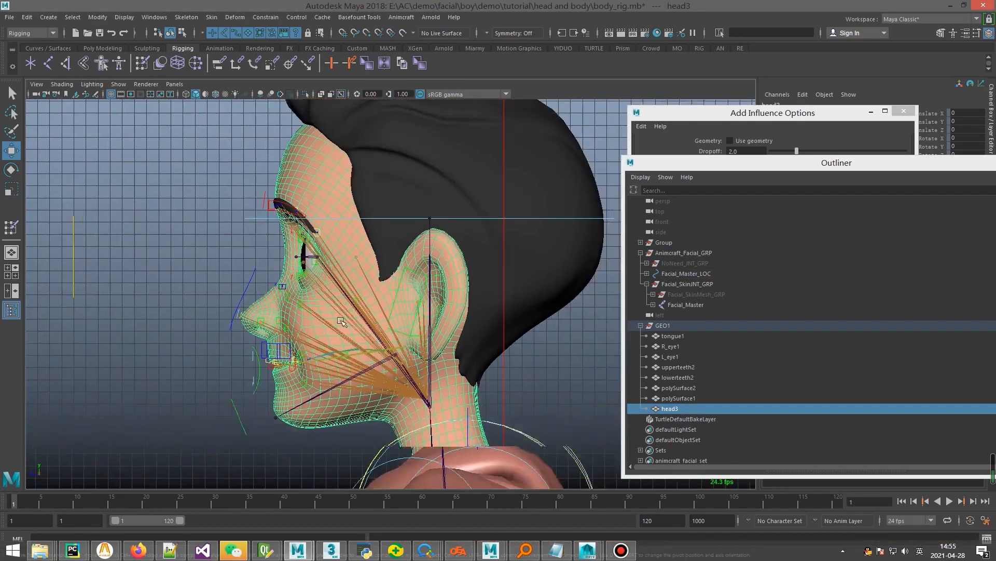
pyautogui.press('4')
pyautogui.press('F9')
pyautogui.scroll(-1, 348, 313)
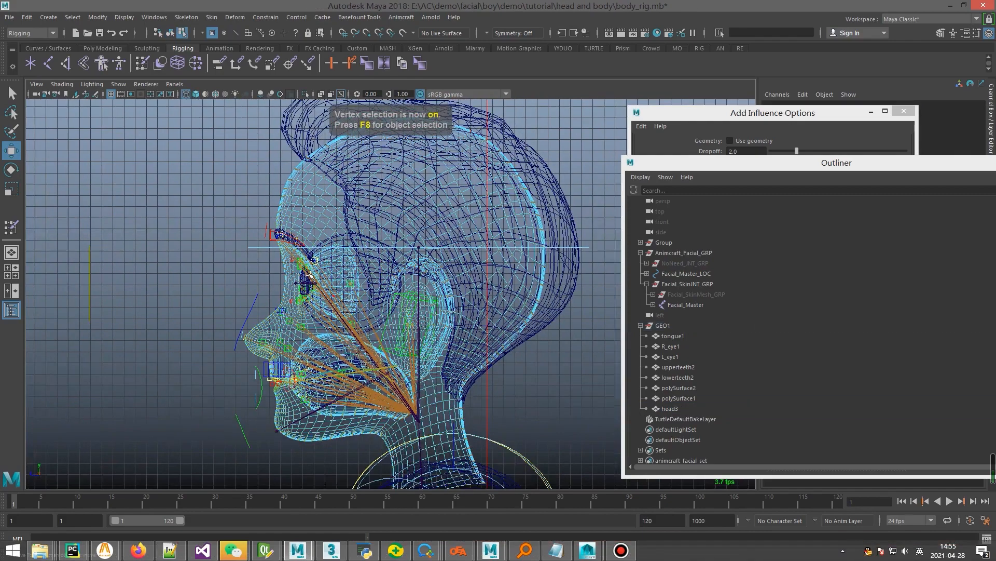
# - Select the face, ear and skull vertices of head3, leaving out the neck vertices
pyautogui.keyDown('alt'); pyautogui.moveTo(299, 256); pyautogui.dragTo(328, 270, button='middle'); pyautogui.keyUp('alt')
pyautogui.moveTo(201, 146); pyautogui.dragTo(492, 446)
pyautogui.keyDown('ctrl'); pyautogui.keyDown('shift'); pyautogui.moveTo(260, 367); pyautogui.dragTo(407, 458); pyautogui.keyUp('shift'); pyautogui.keyUp('ctrl')
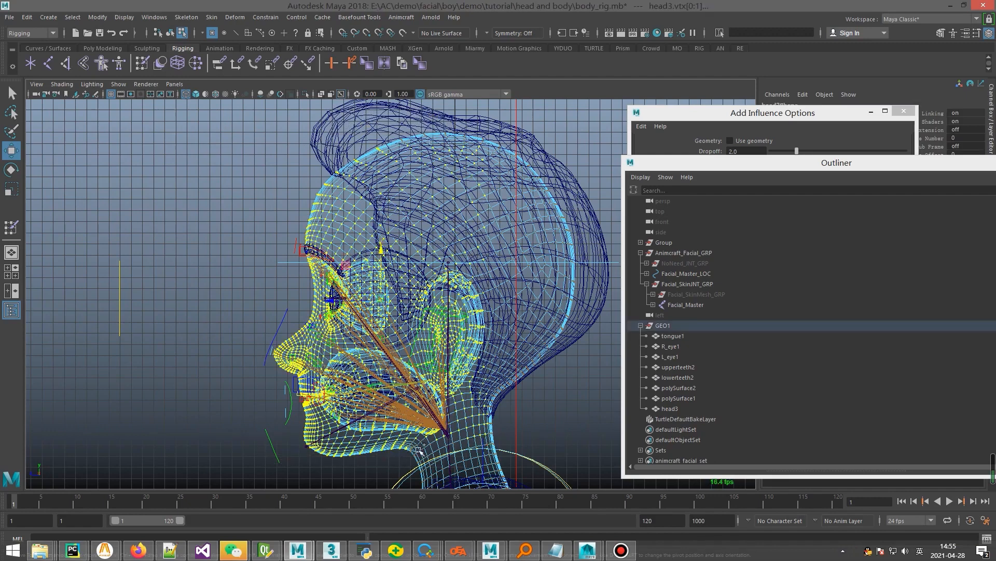
pyautogui.moveTo(277, 127); pyautogui.dragTo(591, 421)
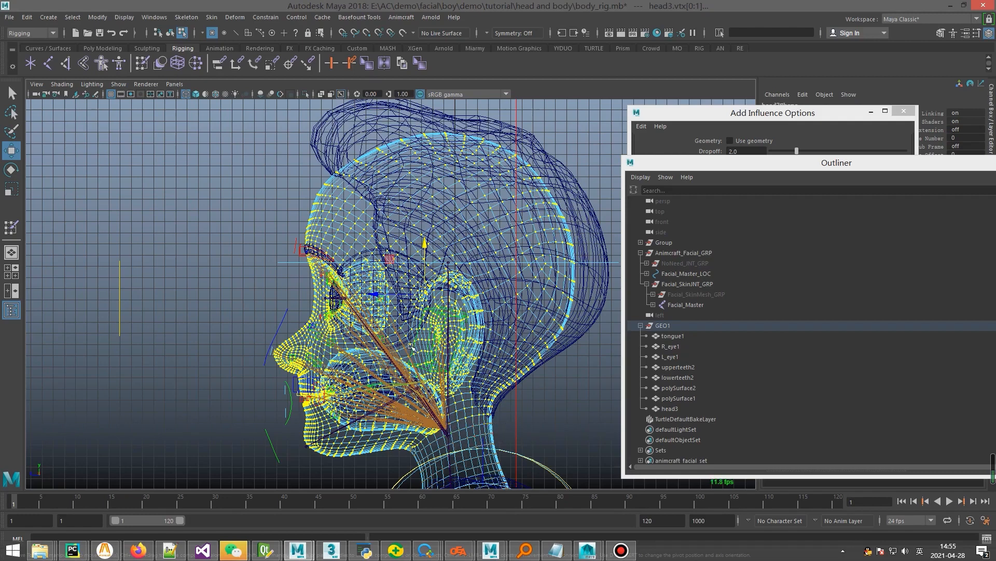
pyautogui.keyDown('alt'); pyautogui.moveTo(409, 346); pyautogui.dragTo(391, 322, button='middle'); pyautogui.keyUp('alt')
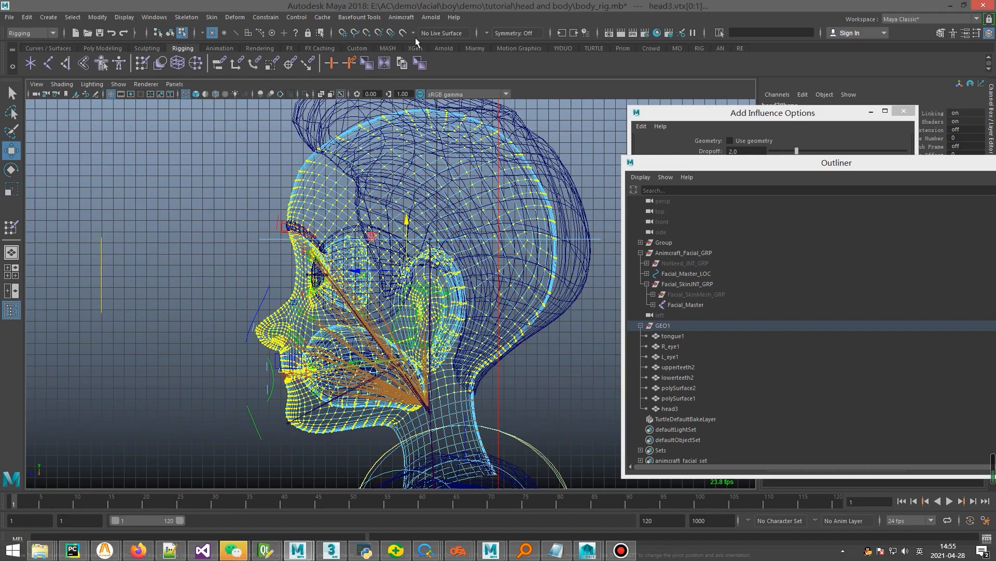
# - Open the Multi-Points to Multi-Points Weight Transfer tool and register the selected head3 vertices as source points
pyautogui.click(402, 17)
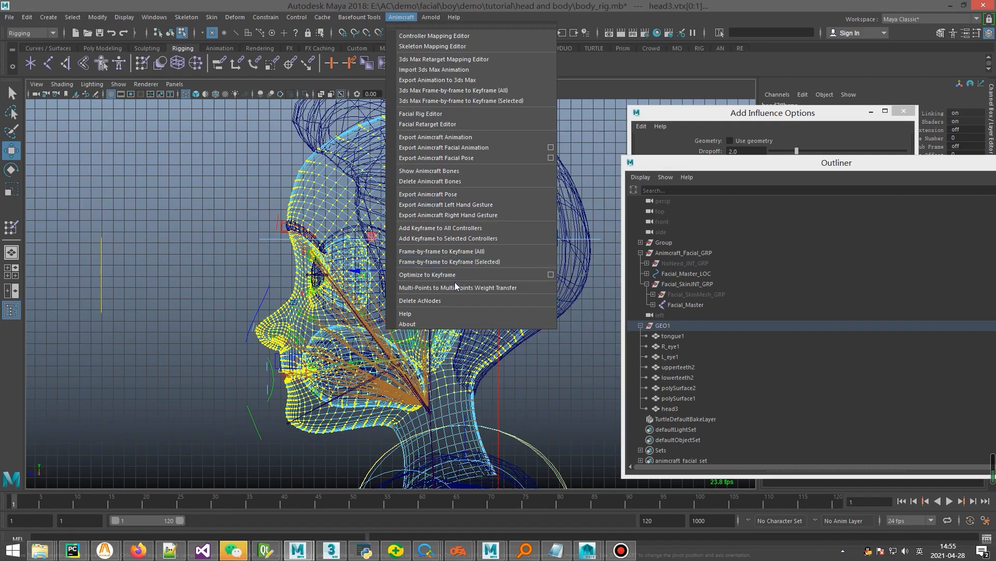
pyautogui.click(503, 289)
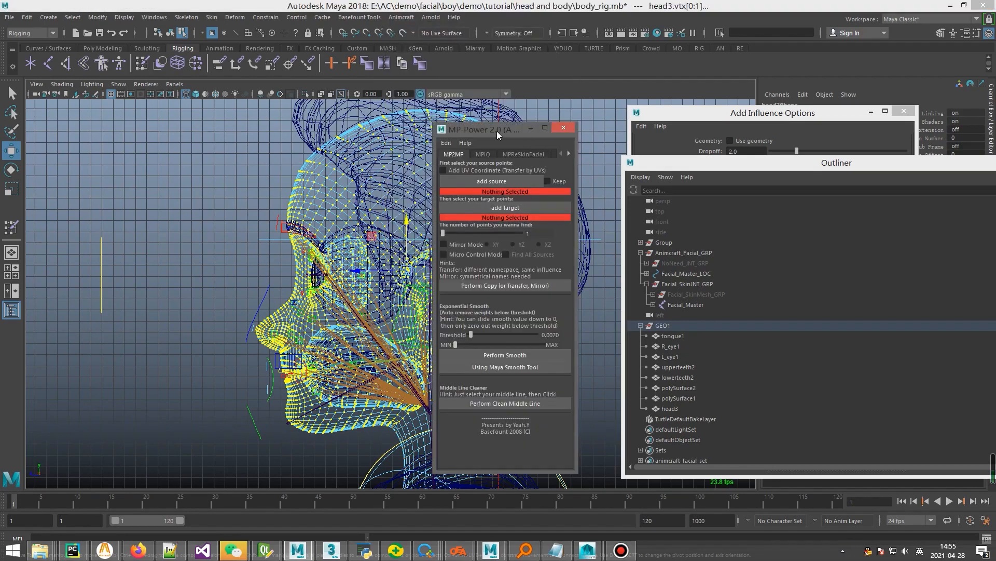
pyautogui.moveTo(497, 131); pyautogui.dragTo(167, 120)
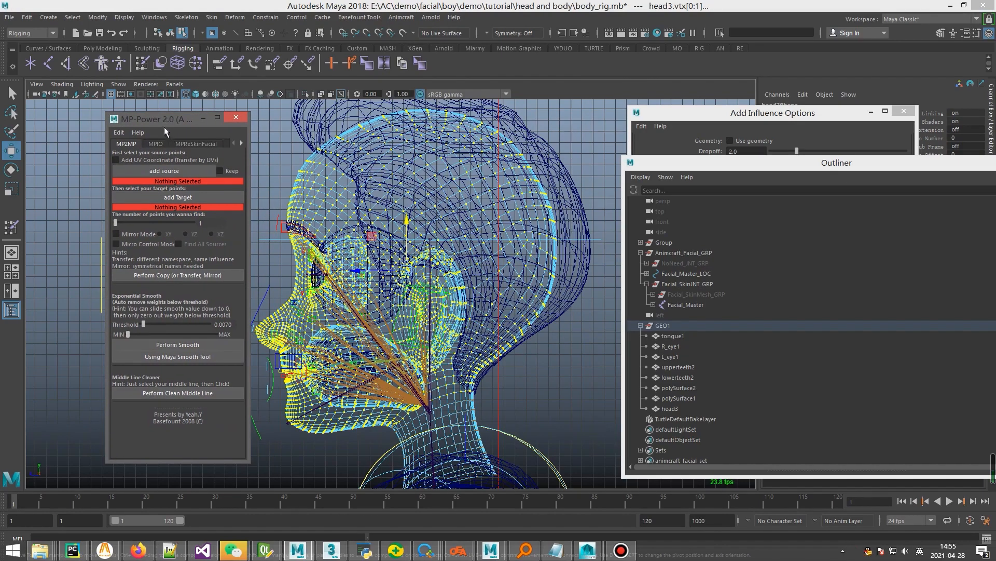
pyautogui.moveTo(164, 125); pyautogui.dragTo(135, 111)
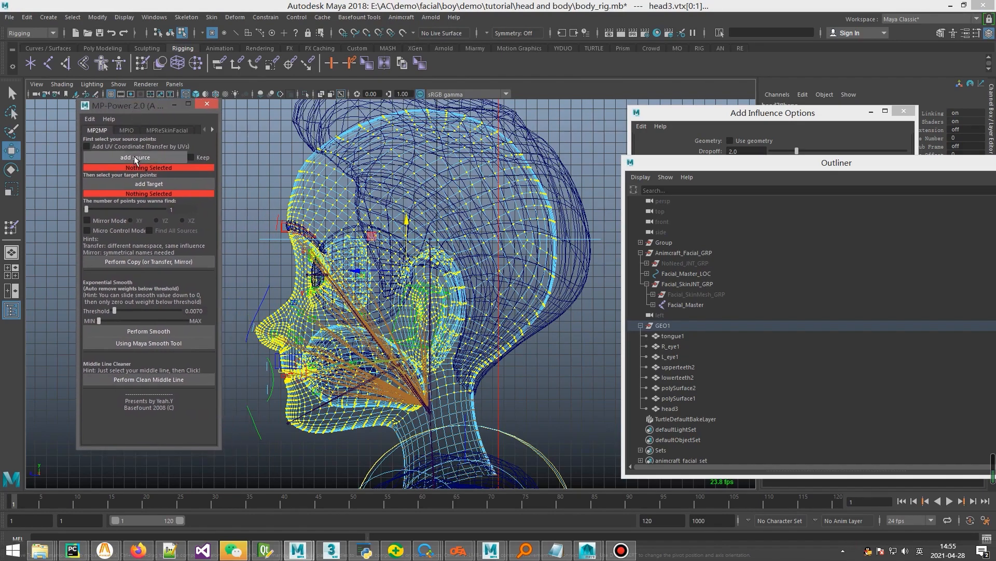
pyautogui.click(134, 157)
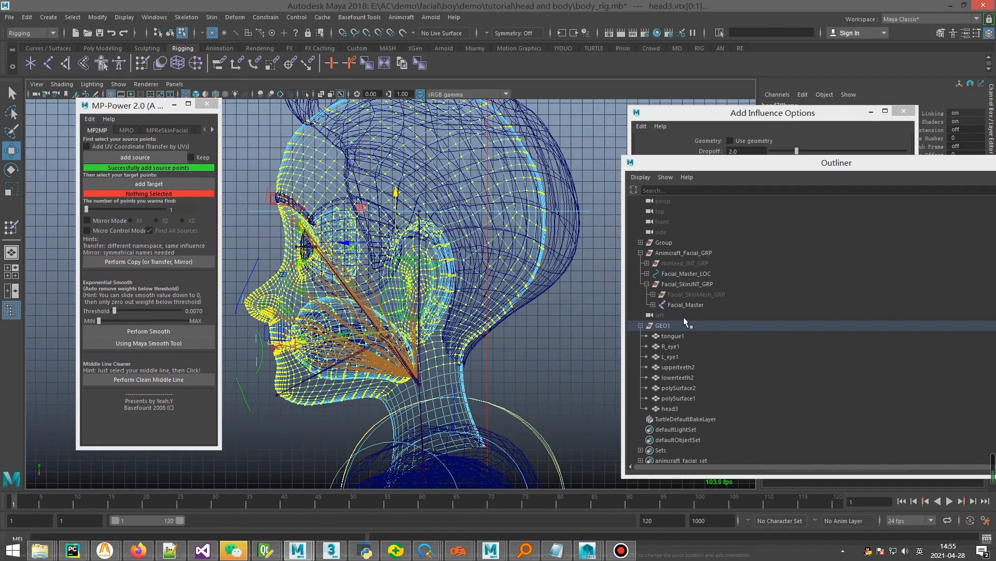
# - Hide the GEO1 group and set up vertex selection on the body rig's head3McdGeo head mesh
pyautogui.click(661, 325)
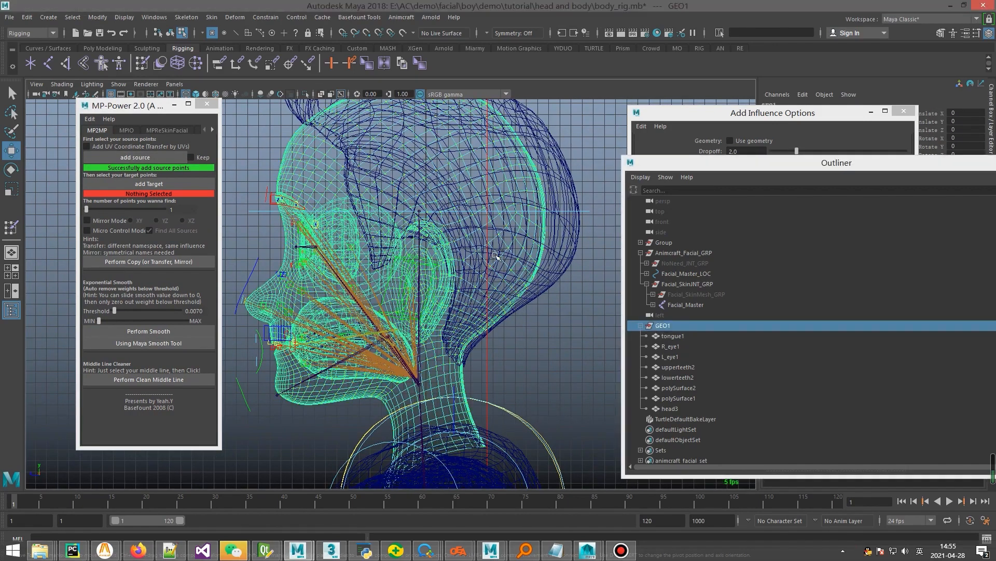
pyautogui.hotkey('ctrl', 'h')
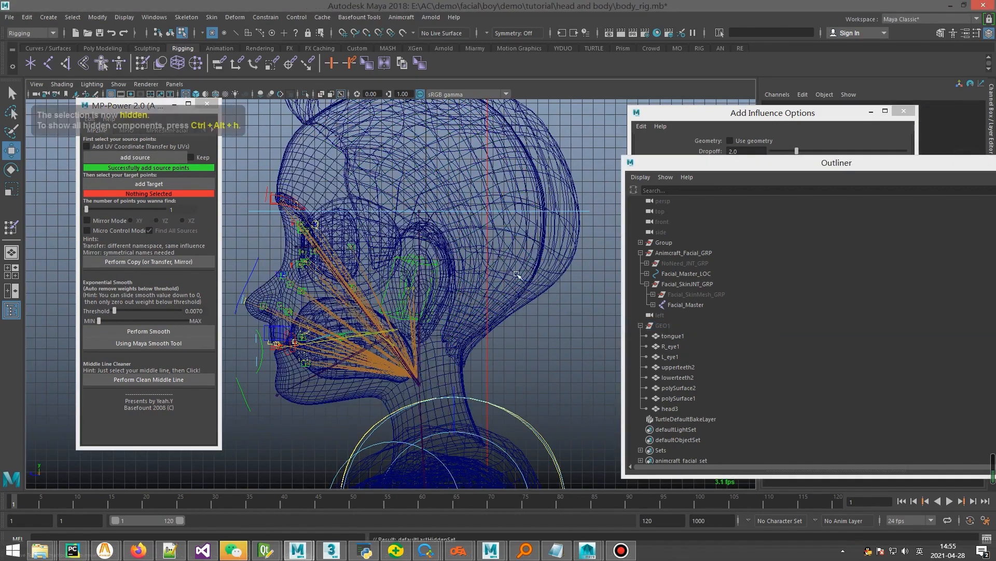
pyautogui.click(311, 171)
pyautogui.keyDown('alt'); pyautogui.moveTo(311, 171); pyautogui.dragTo(397, 227, button='middle'); pyautogui.keyUp('alt')
pyautogui.keyDown('alt'); pyautogui.moveTo(397, 228); pyautogui.dragTo(320, 147, button='right'); pyautogui.keyUp('alt')
pyautogui.keyDown('alt'); pyautogui.moveTo(321, 147); pyautogui.dragTo(301, 112, button='middle'); pyautogui.keyUp('alt')
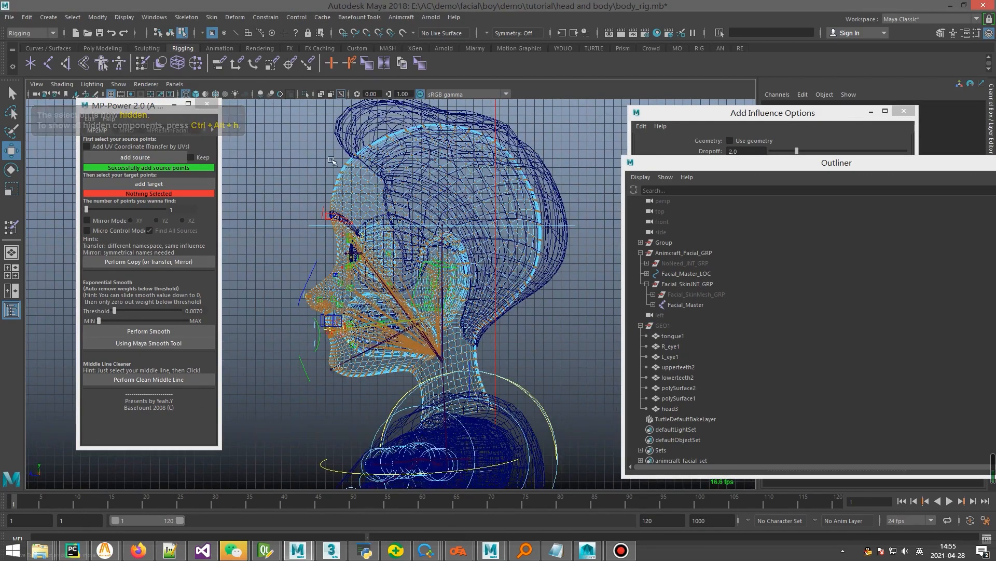
# - Register head3McdGeo's face, ear and skull vertices, without the neck, as target points and perform the weight copy
pyautogui.moveTo(299, 110); pyautogui.dragTo(558, 336)
pyautogui.keyDown('ctrl'); pyautogui.keyDown('shift'); pyautogui.moveTo(403, 381); pyautogui.dragTo(494, 350); pyautogui.keyUp('shift'); pyautogui.keyUp('ctrl')
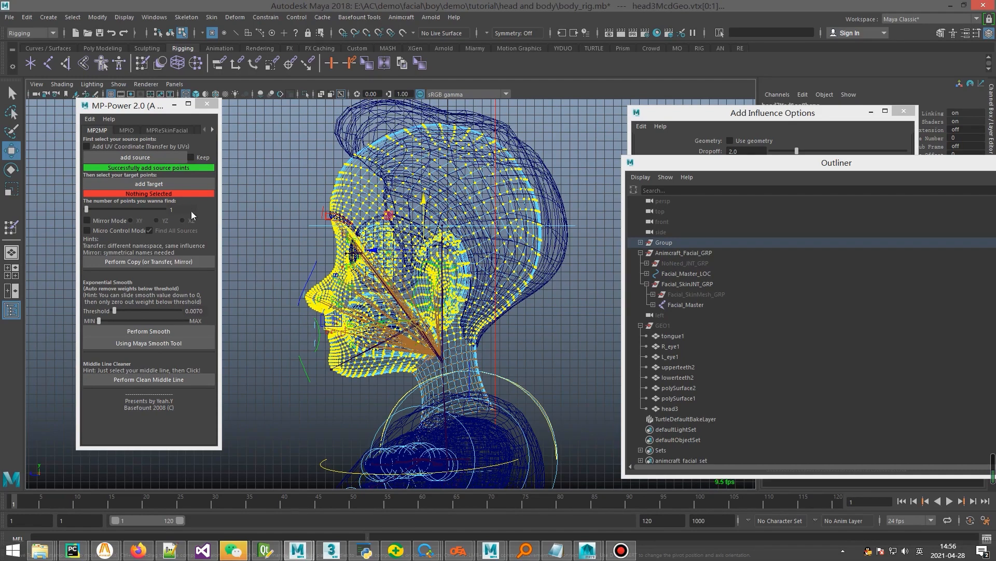
pyautogui.click(164, 183)
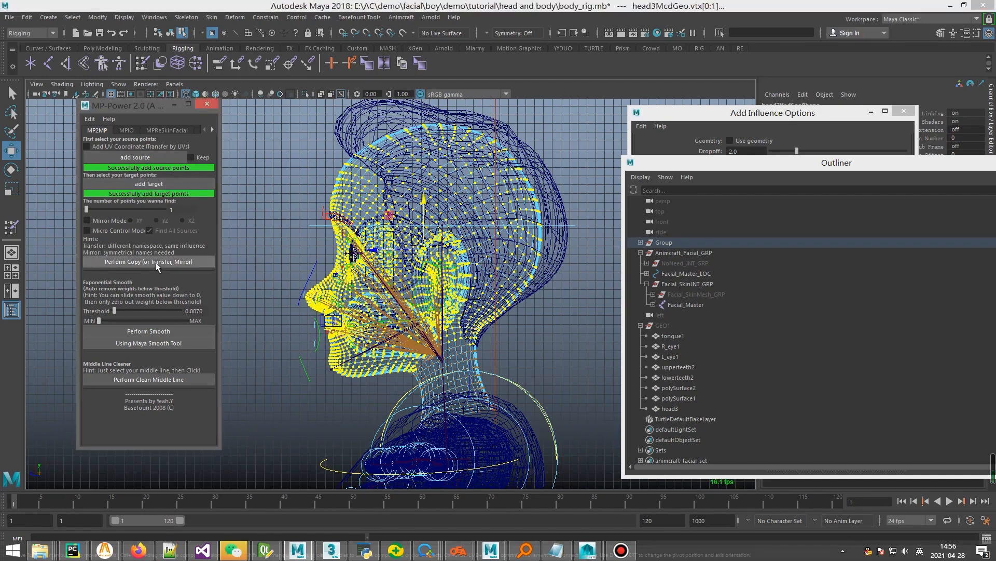
pyautogui.click(146, 262)
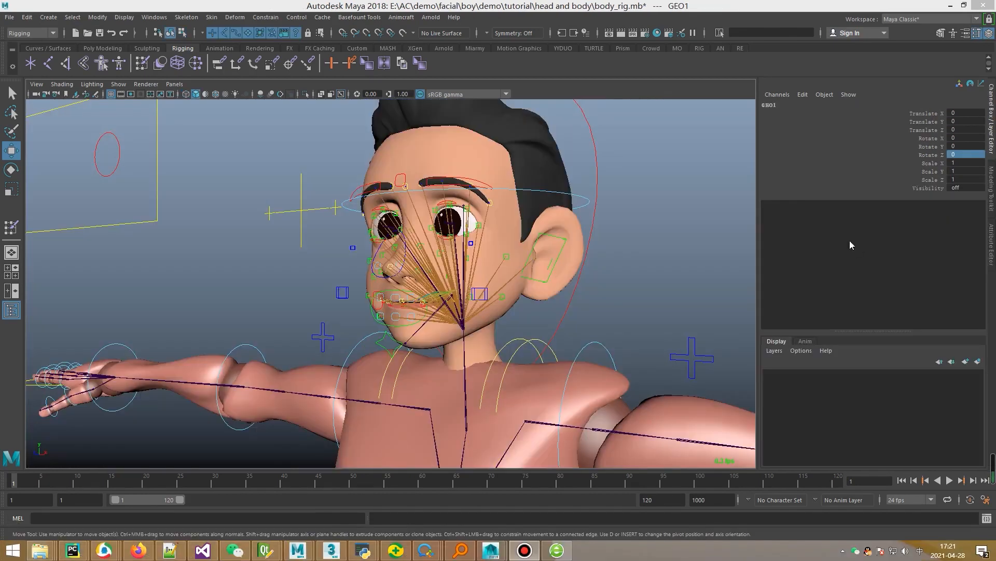
# - Try out Animcraft_Jaw_Ctrl in a front view of the face, and undo the change
pyautogui.keyDown('alt'); pyautogui.moveTo(447, 291); pyautogui.dragTo(480, 300); pyautogui.keyUp('alt')
pyautogui.keyDown('alt'); pyautogui.moveTo(480, 300); pyautogui.dragTo(508, 308, button='right'); pyautogui.keyUp('alt')
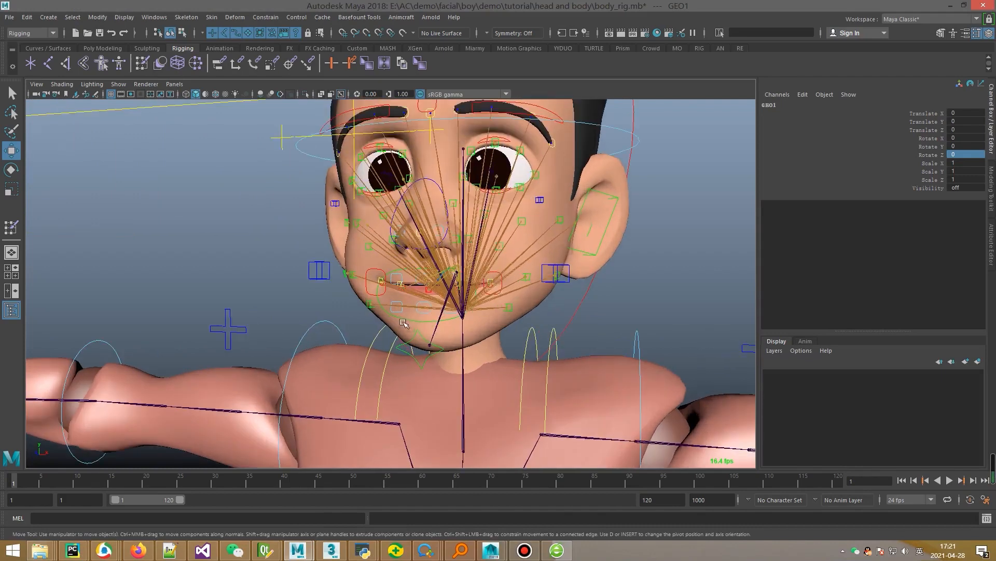
pyautogui.keyDown('alt'); pyautogui.moveTo(423, 312); pyautogui.dragTo(478, 327); pyautogui.keyUp('alt')
pyautogui.keyDown('alt'); pyautogui.moveTo(478, 327); pyautogui.dragTo(545, 340, button='right'); pyautogui.keyUp('alt')
pyautogui.keyDown('alt'); pyautogui.moveTo(545, 340); pyautogui.dragTo(475, 333); pyautogui.keyUp('alt')
pyautogui.click(481, 367)
pyautogui.hotkey('ctrl', 'z')
pyautogui.keyDown('alt'); pyautogui.moveTo(477, 357); pyautogui.dragTo(458, 461, button='middle'); pyautogui.keyUp('alt')
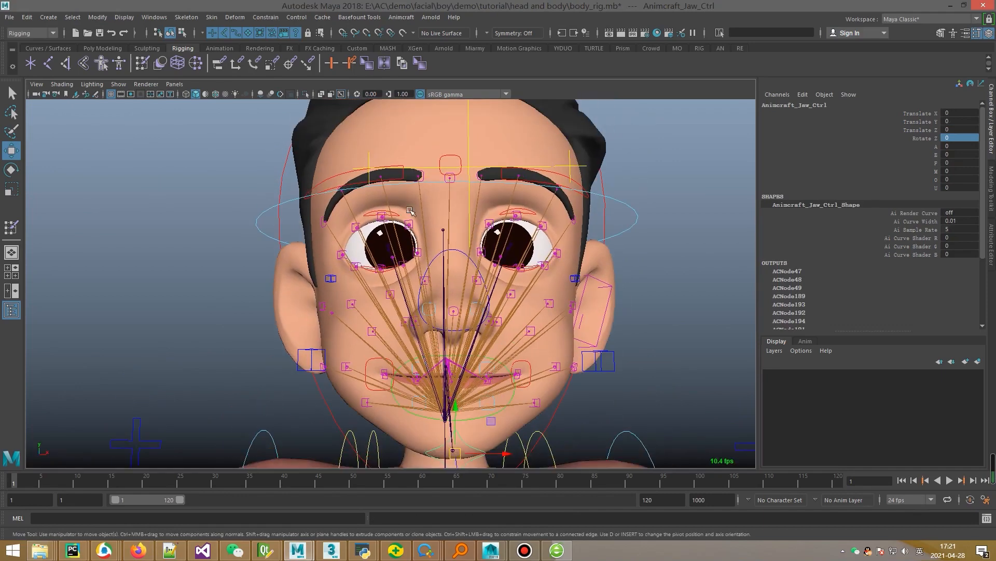
# - Test the brows by moving Animcraft_Right_Brow_Ctrl downward and the left brow control upward, undoing each move
pyautogui.press('q')
pyautogui.click(311, 191)
pyautogui.click(313, 191)
pyautogui.press('w')
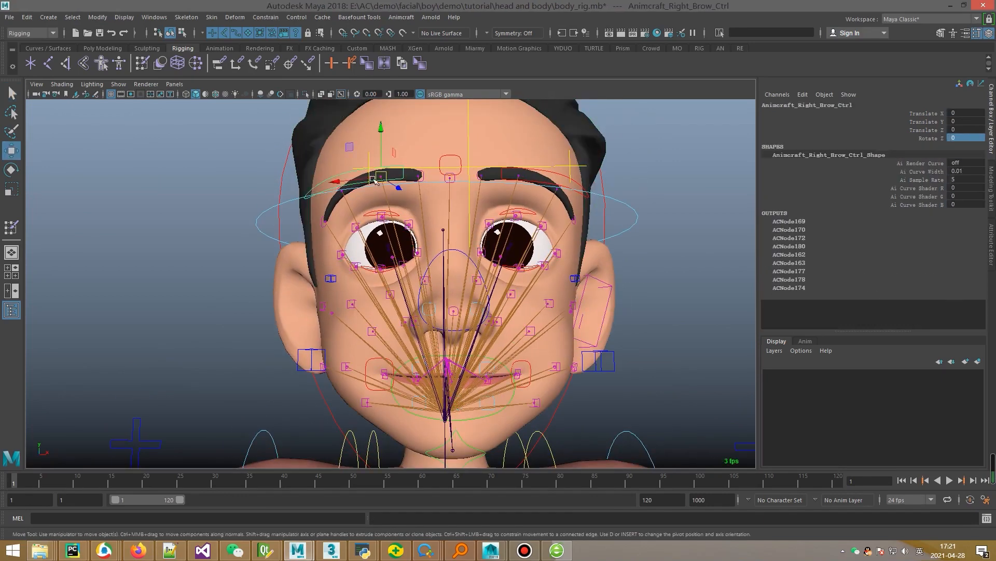
pyautogui.moveTo(381, 177); pyautogui.dragTo(374, 212)
pyautogui.hotkey('ctrl', 'z')
pyautogui.click(547, 171)
pyautogui.moveTo(523, 180); pyautogui.dragTo(526, 150)
pyautogui.hotkey('ctrl', 'z')
# - Test the right upper eyelid by moving Animcraft_Right_EyeLid_up_Ctrl downward, and undo the move
pyautogui.click(380, 214)
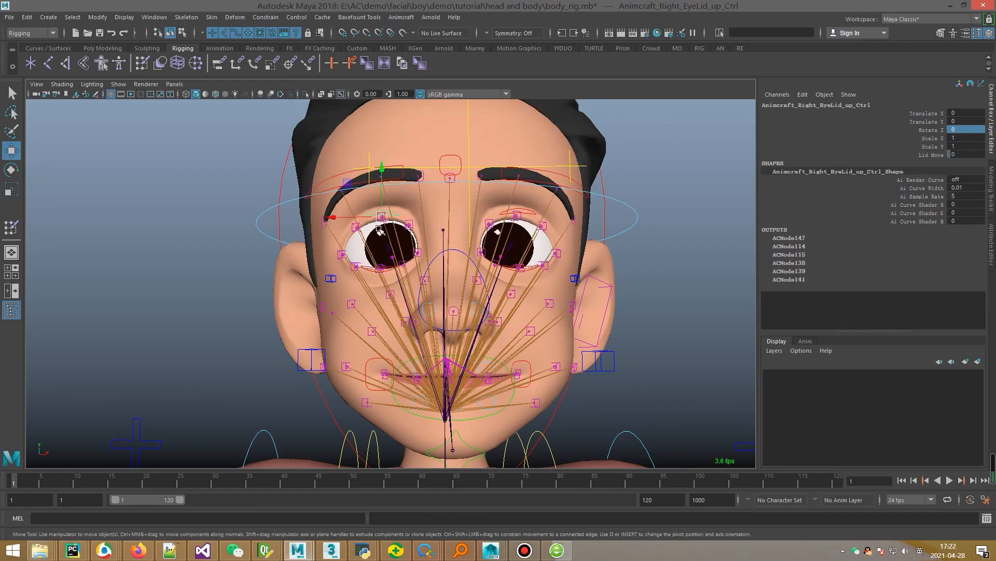
pyautogui.moveTo(382, 215); pyautogui.dragTo(492, 404)
pyautogui.hotkey('ctrl', 'z')
pyautogui.keyDown('alt'); pyautogui.moveTo(492, 364); pyautogui.dragTo(478, 360, button='middle'); pyautogui.keyUp('alt')
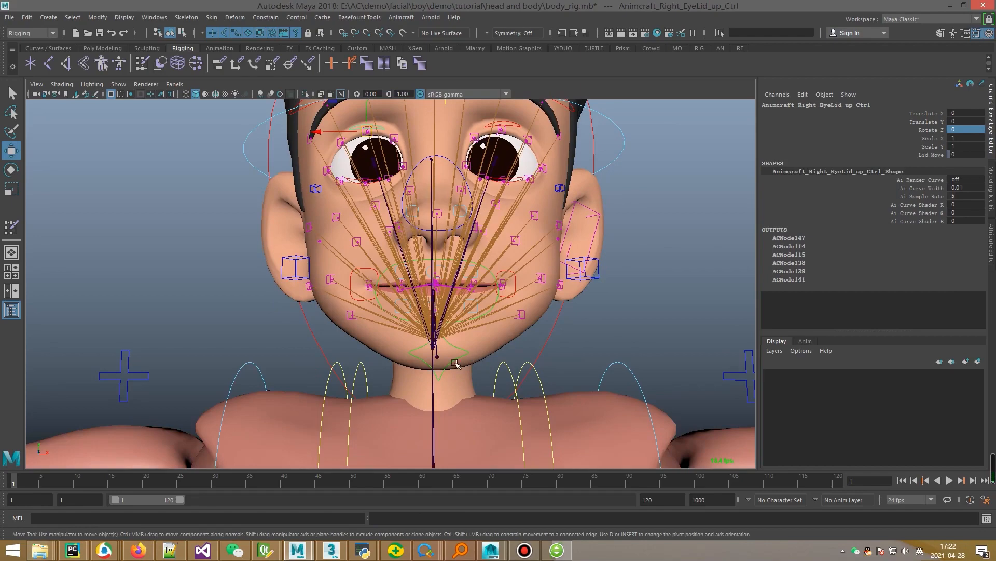
# - Lower Animcraft_Jaw_Ctrl to about -0.573 in Translate Y and select the head3McdGeo mesh to inspect the mouth corners
pyautogui.click(456, 365)
pyautogui.moveTo(437, 335); pyautogui.dragTo(435, 363)
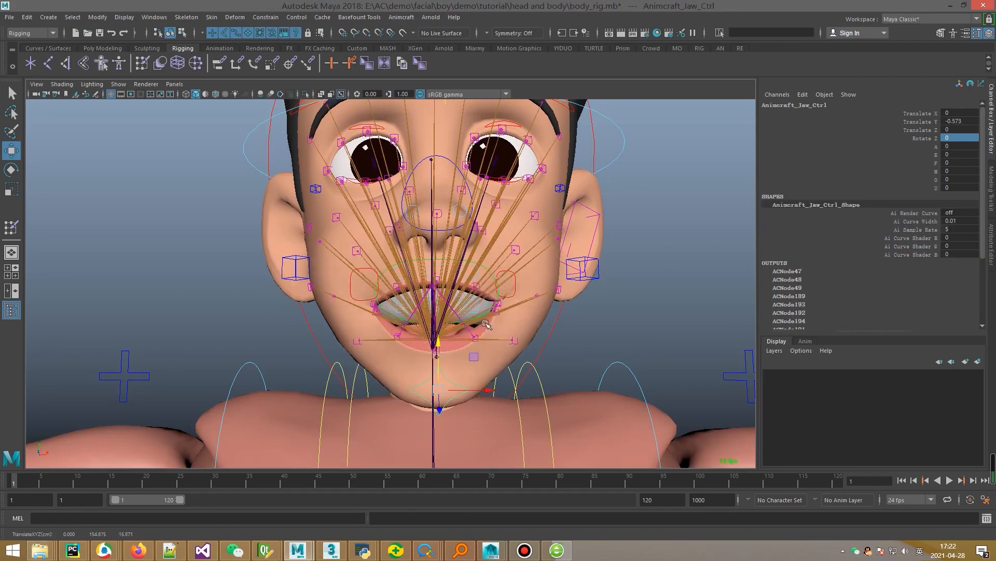
pyautogui.press('q')
pyautogui.keyDown('alt'); pyautogui.moveTo(487, 325); pyautogui.dragTo(569, 296); pyautogui.keyUp('alt')
pyautogui.click(580, 283)
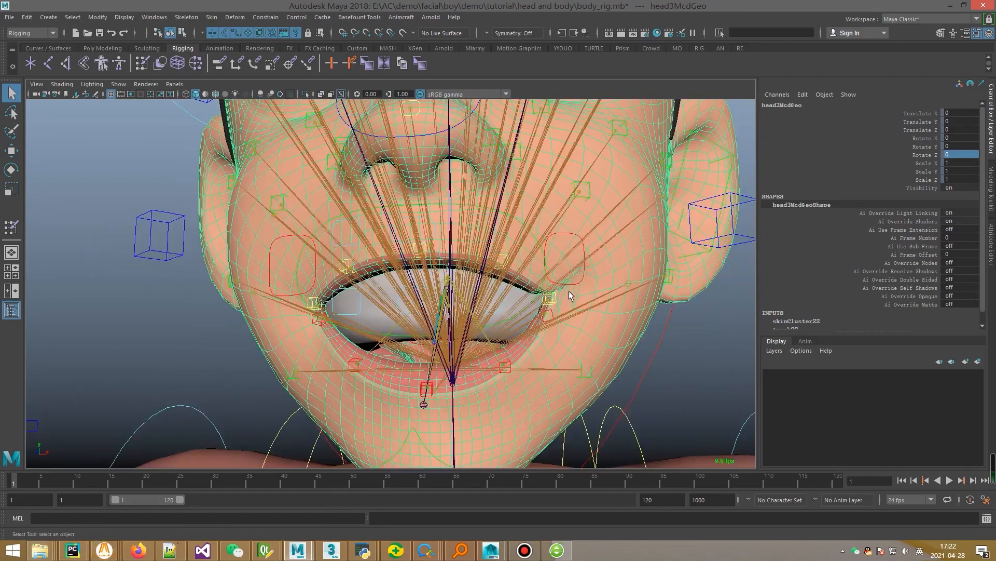
pyautogui.keyDown('alt'); pyautogui.moveTo(570, 296); pyautogui.dragTo(555, 295, button='right'); pyautogui.keyUp('alt')
pyautogui.keyDown('alt'); pyautogui.moveTo(553, 296); pyautogui.dragTo(501, 295); pyautogui.keyUp('alt')
pyautogui.keyDown('alt'); pyautogui.moveTo(514, 307); pyautogui.dragTo(514, 308, button='middle'); pyautogui.keyUp('alt')
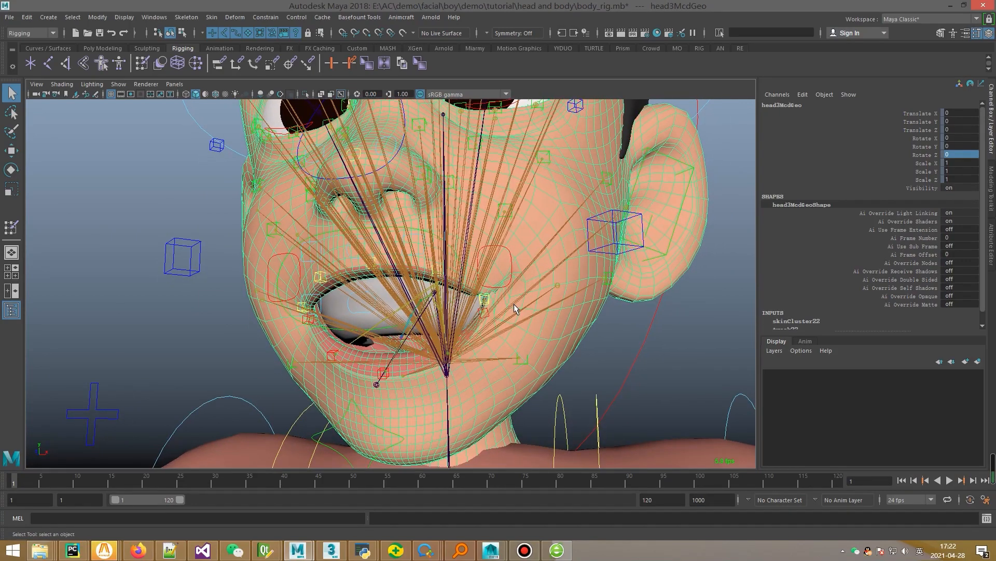
pyautogui.keyDown('alt'); pyautogui.moveTo(514, 304); pyautogui.dragTo(522, 286); pyautogui.keyUp('alt')
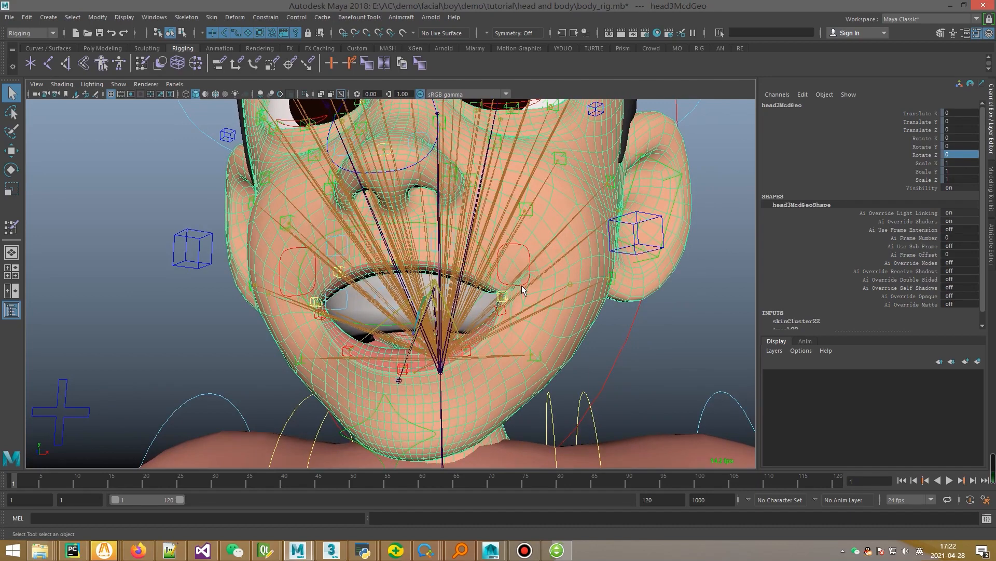
# - Examine the Max Influences settings of head3McdGeo's skinCluster22 alongside the open mouth's deformation
pyautogui.hotkey('ctrl', 'a')
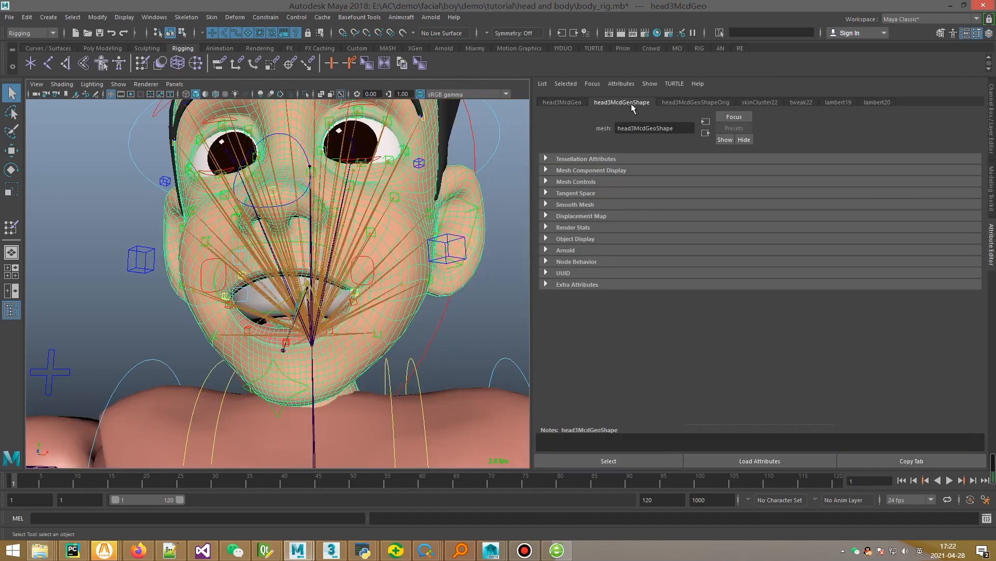
pyautogui.click(759, 103)
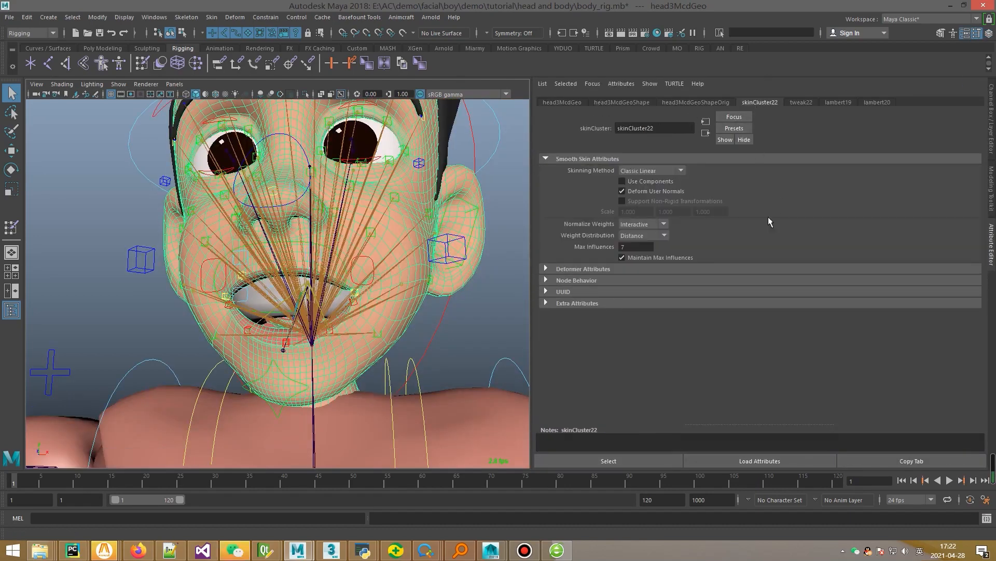
pyautogui.click(640, 250)
pyautogui.keyDown('alt'); pyautogui.moveTo(368, 270); pyautogui.dragTo(417, 289, button='middle'); pyautogui.keyUp('alt')
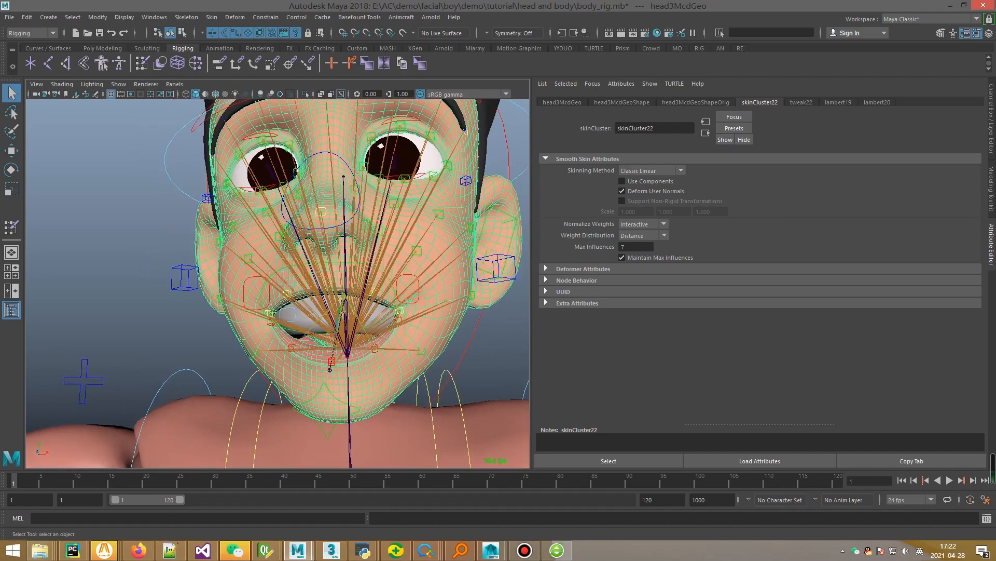
pyautogui.scroll(2, 419, 321)
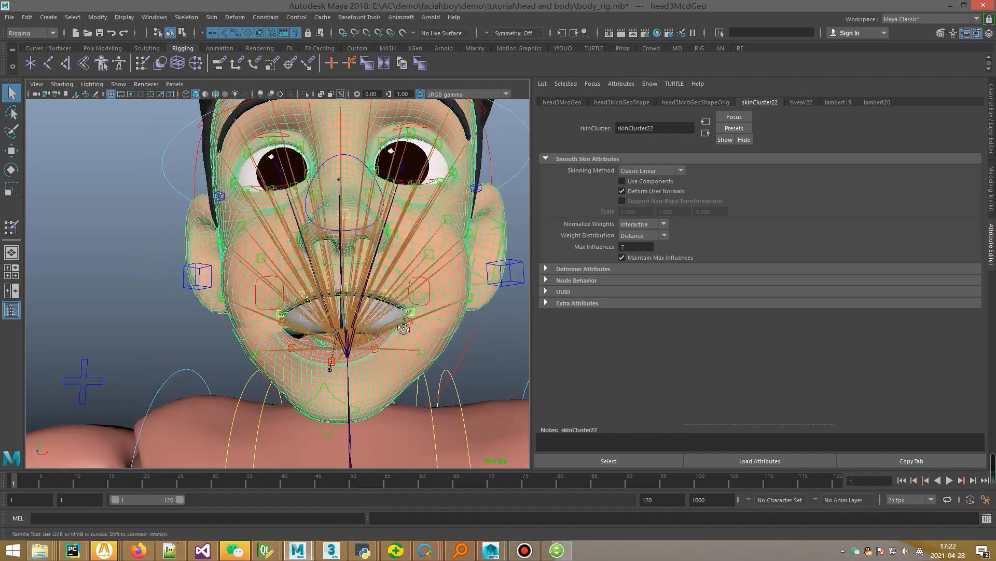
pyautogui.scroll(4, 263, 326)
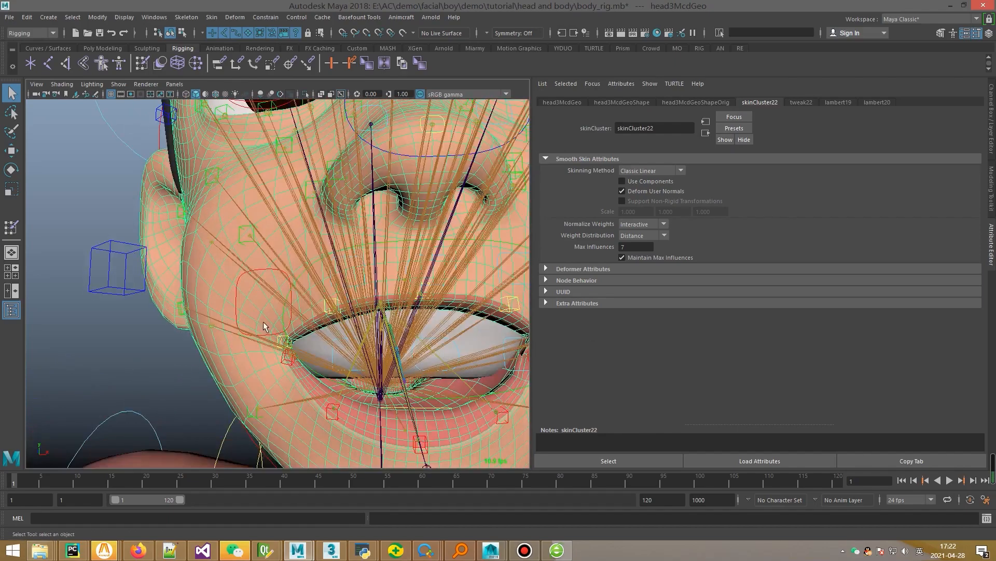
pyautogui.scroll(-6, 263, 326)
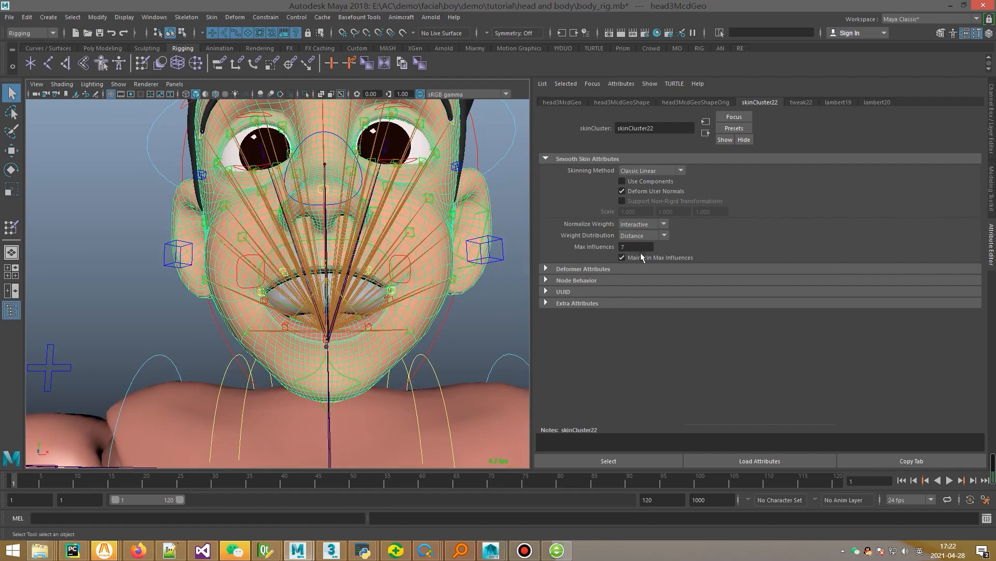
pyautogui.scroll(4, 264, 281)
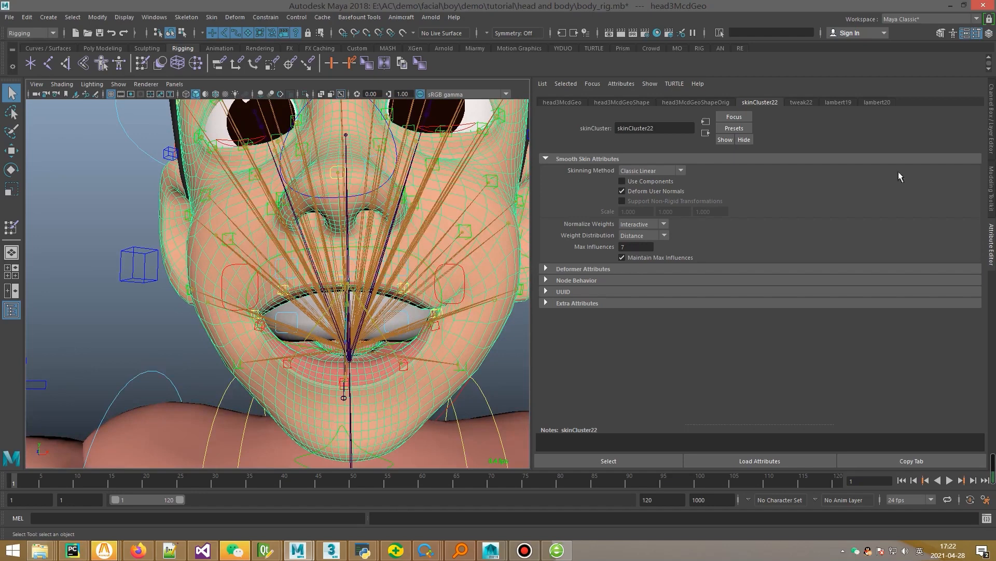
pyautogui.click(984, 133)
pyautogui.scroll(-3, 432, 364)
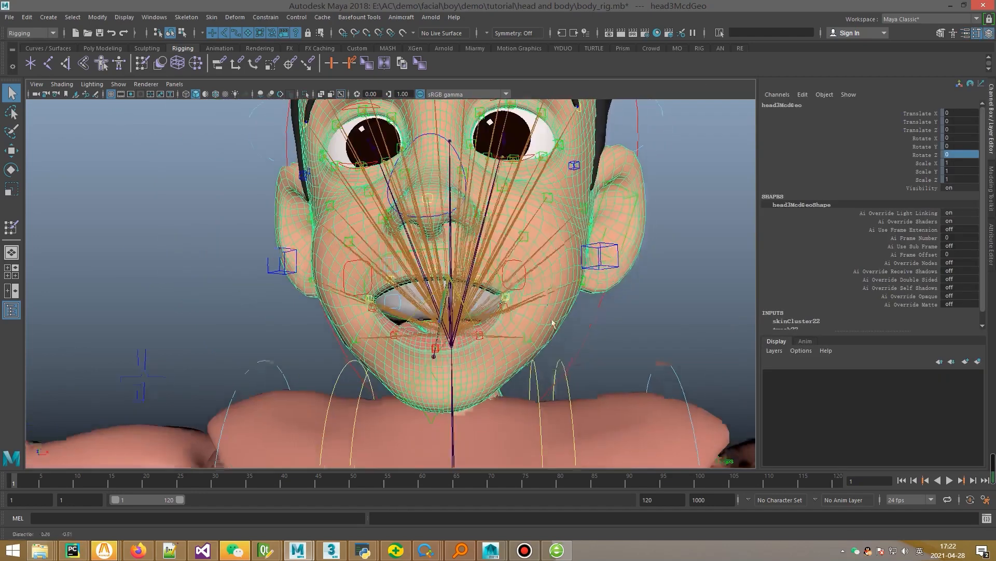
# - Reset Animcraft_Jaw_Ctrl's Translate Y to 0
pyautogui.click(432, 365)
pyautogui.click(963, 122)
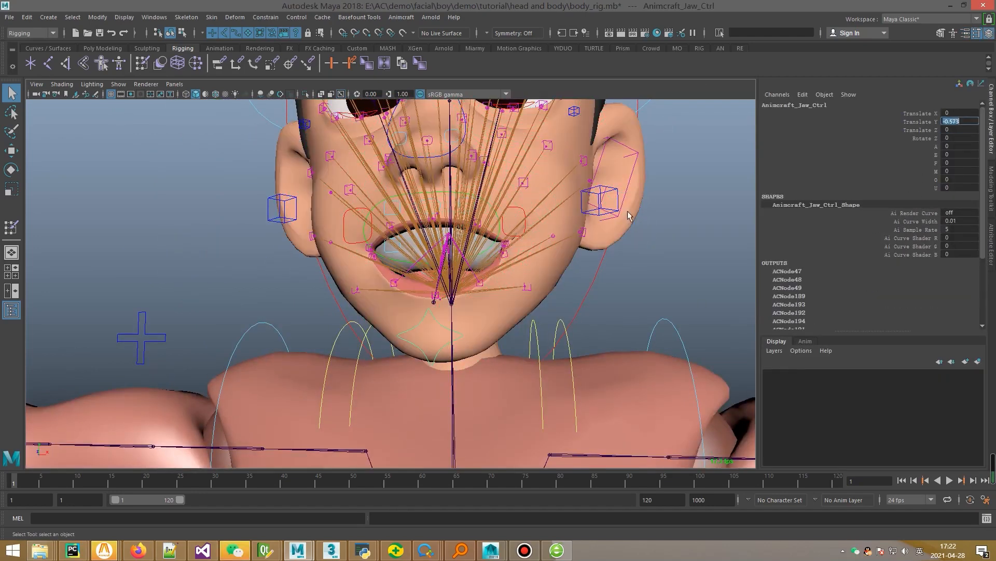
pyautogui.write('0')
pyautogui.press('Return')
# - Mirror head3McdGeo's skin weights across YZ, using Closest point on surface and the Closest joint influence association
pyautogui.click(532, 262)
pyautogui.click(507, 281)
pyautogui.press('f')
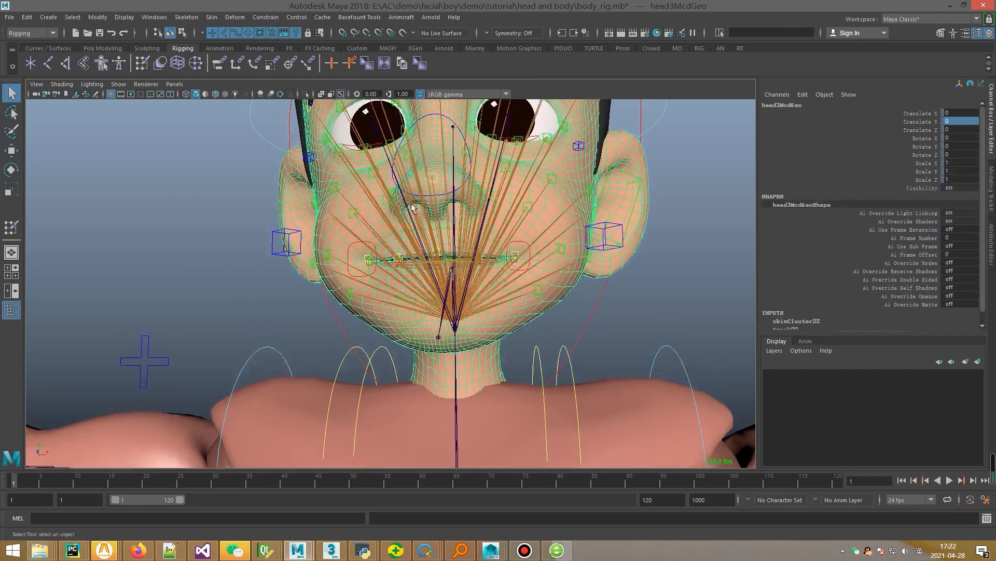
pyautogui.click(213, 18)
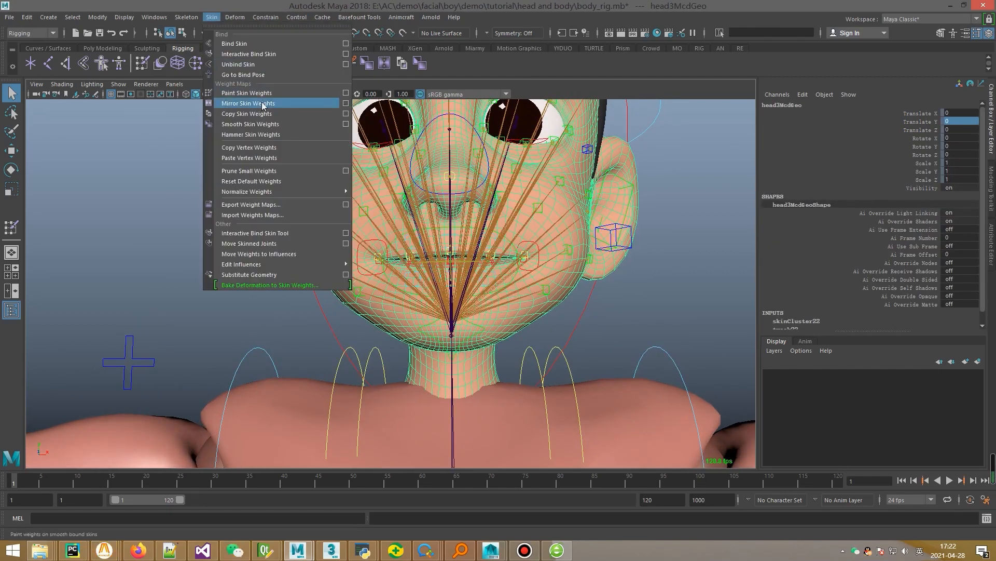
pyautogui.click(348, 104)
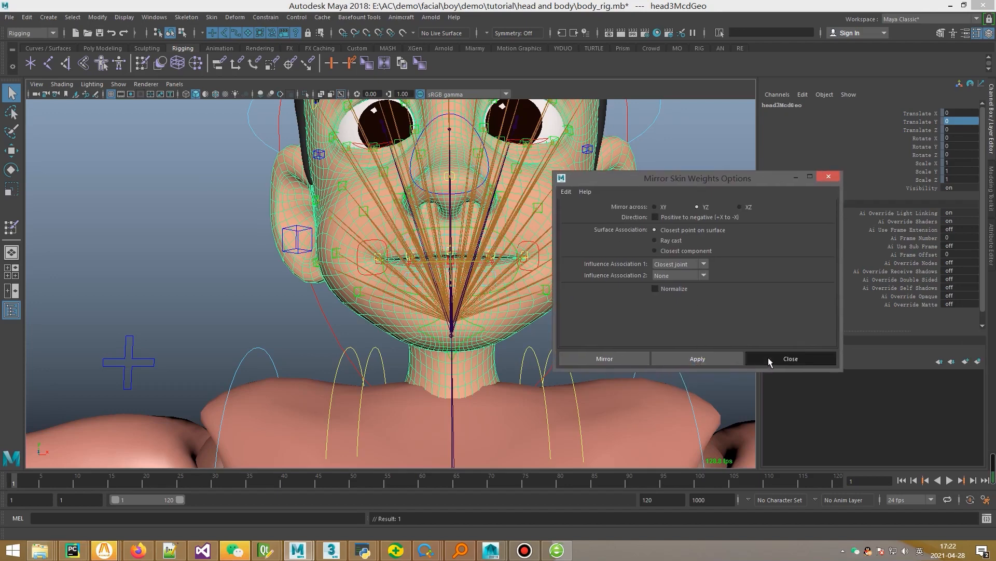
pyautogui.click(767, 359)
# - Test the mirrored weights by moving Animcraft_Jaw_Ctrl down and sideways, and undo the move
pyautogui.click(459, 329)
pyautogui.press('w')
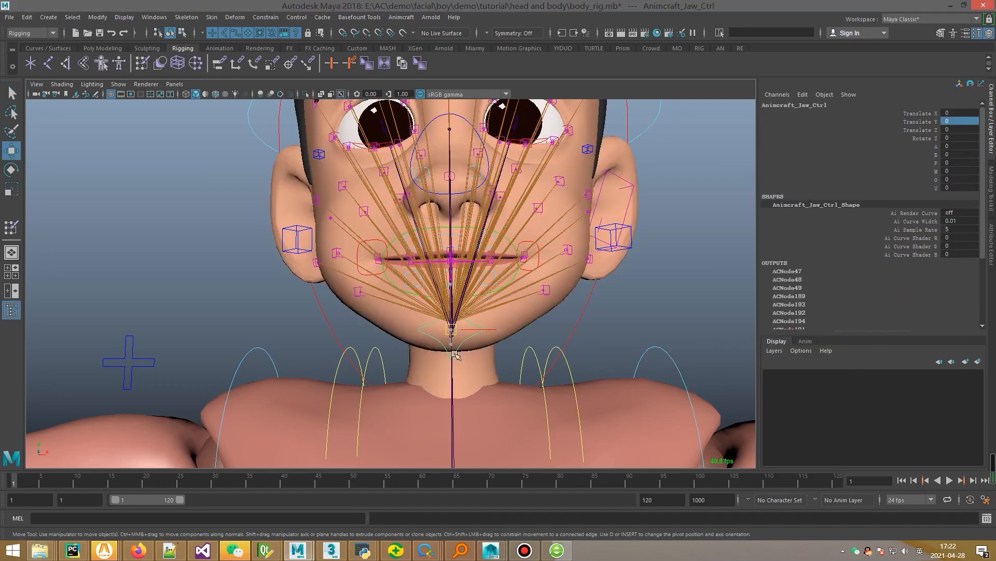
pyautogui.moveTo(455, 354); pyautogui.dragTo(416, 365)
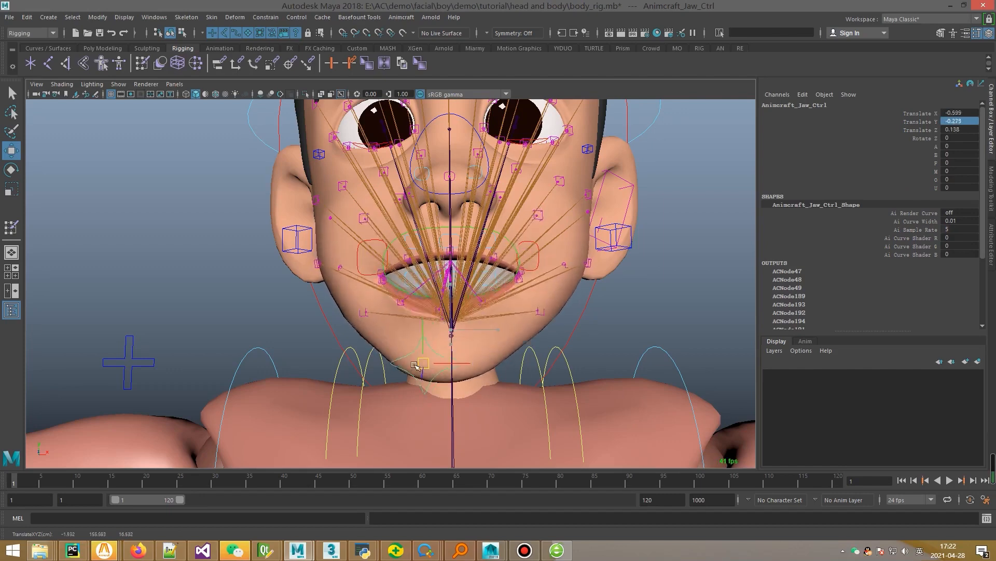
pyautogui.hotkey('ctrl', 'z')
pyautogui.scroll(3, 485, 345)
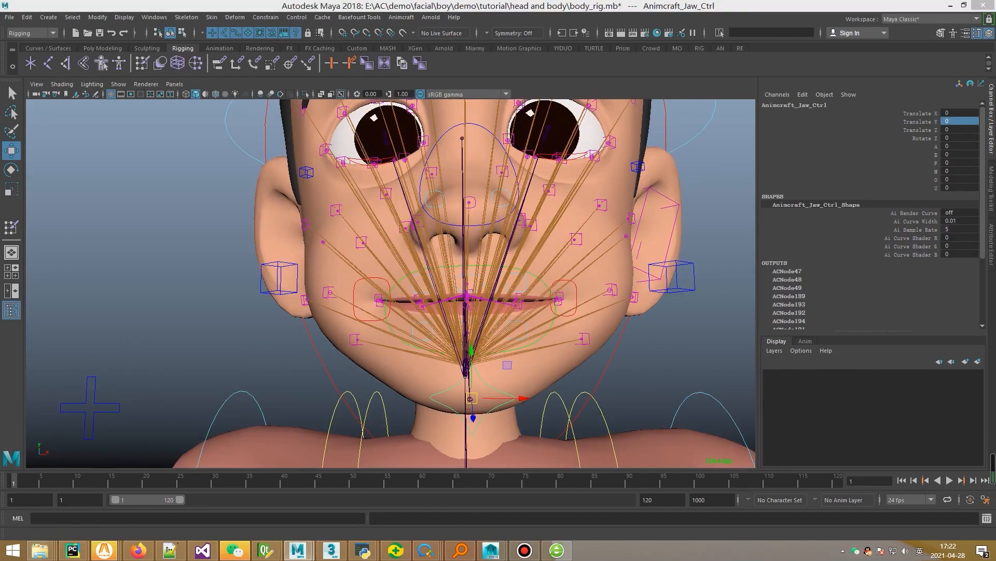
# - Bring the Outliner over the viewport and collapse the GEO1 group's hierarchy
pyautogui.hotkey('ctrl', 'z')
pyautogui.keyDown('alt'); pyautogui.moveTo(467, 260); pyautogui.dragTo(467, 345, button='middle'); pyautogui.keyUp('alt')
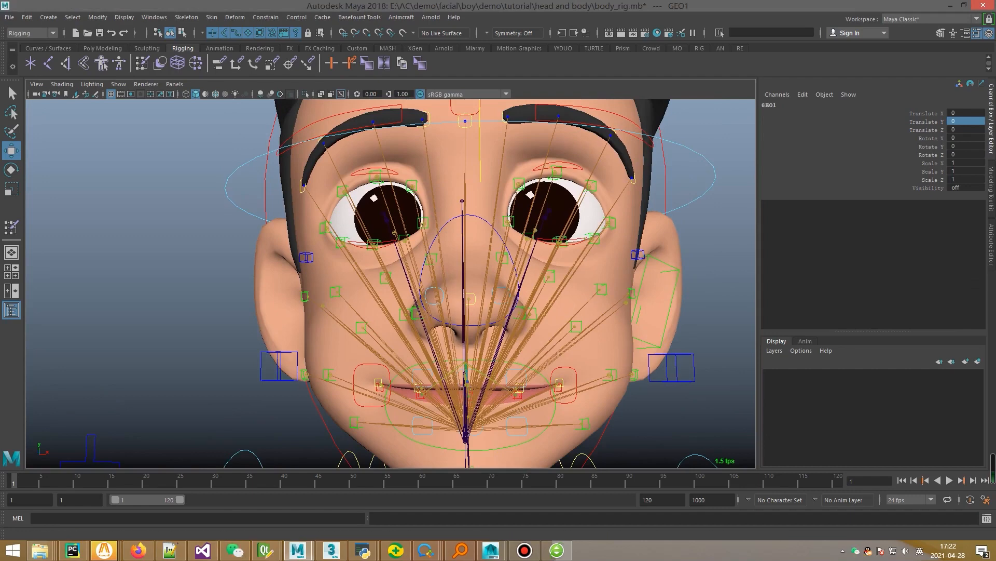
pyautogui.moveTo(995, 103); pyautogui.dragTo(667, 107)
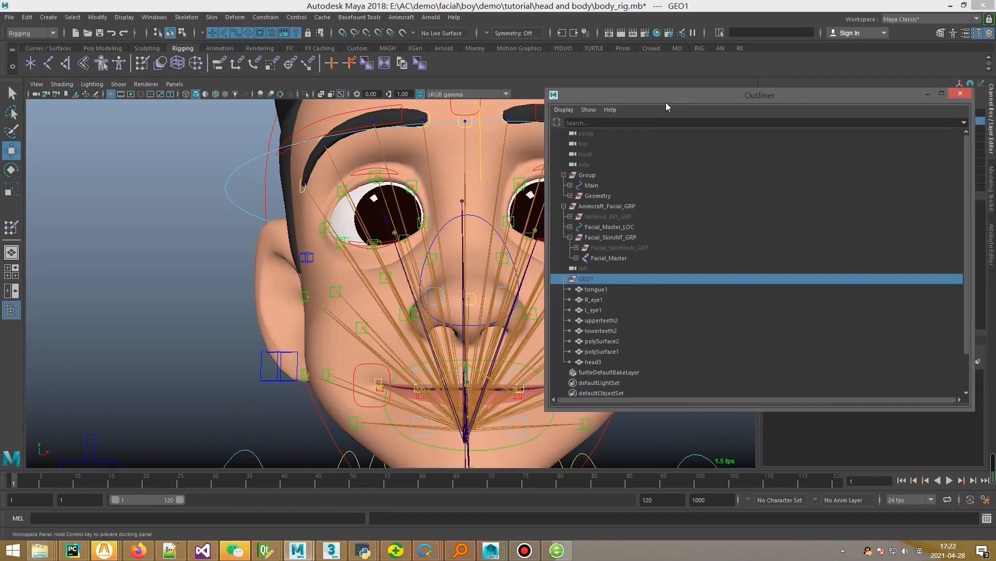
pyautogui.click(564, 281)
pyautogui.keyDown('alt'); pyautogui.moveTo(416, 311); pyautogui.dragTo(246, 271, button='middle'); pyautogui.keyUp('alt')
pyautogui.scroll(-4, 404, 272)
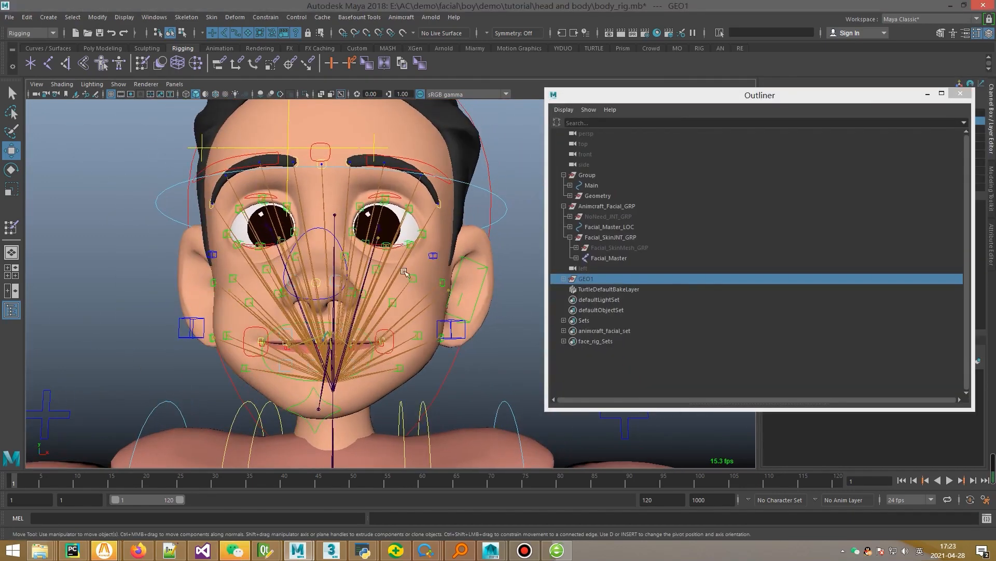
# - Constrain the face rig's Facial_Master_LOC to the body rig's head joint
pyautogui.click(489, 169)
pyautogui.keyDown('alt'); pyautogui.moveTo(366, 282); pyautogui.dragTo(386, 253, button='middle'); pyautogui.keyUp('alt')
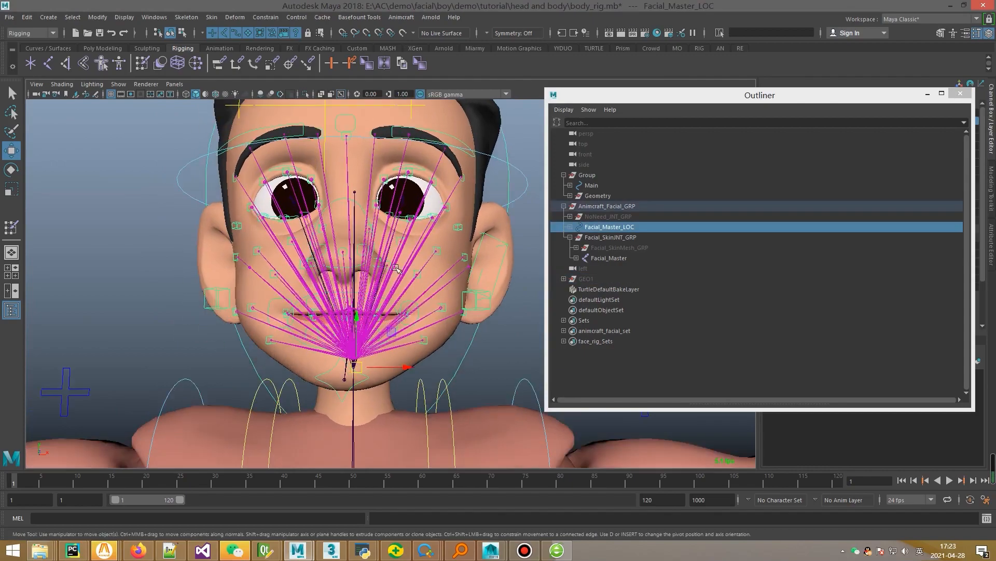
pyautogui.keyDown('alt'); pyautogui.moveTo(345, 371); pyautogui.dragTo(326, 333); pyautogui.keyUp('alt')
pyautogui.hotkey('ctrl', 'z')
pyautogui.keyDown('alt'); pyautogui.moveTo(244, 225); pyautogui.dragTo(286, 299); pyautogui.keyUp('alt')
pyautogui.press('q')
pyautogui.click(342, 287)
pyautogui.keyDown('shift'); pyautogui.click(165, 295); pyautogui.keyUp('shift')
pyautogui.press('space')
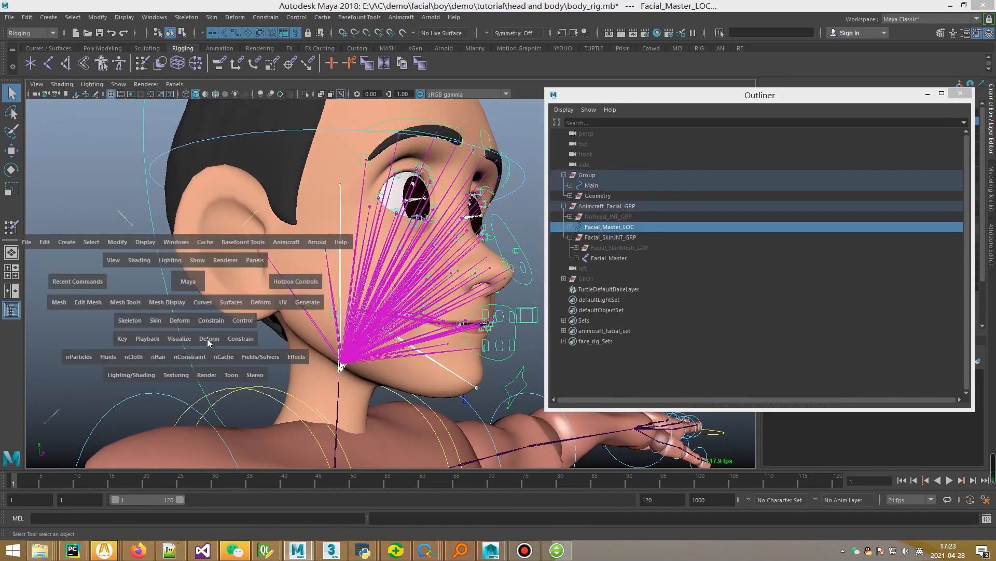
pyautogui.moveTo(207, 339); pyautogui.dragTo(449, 240)
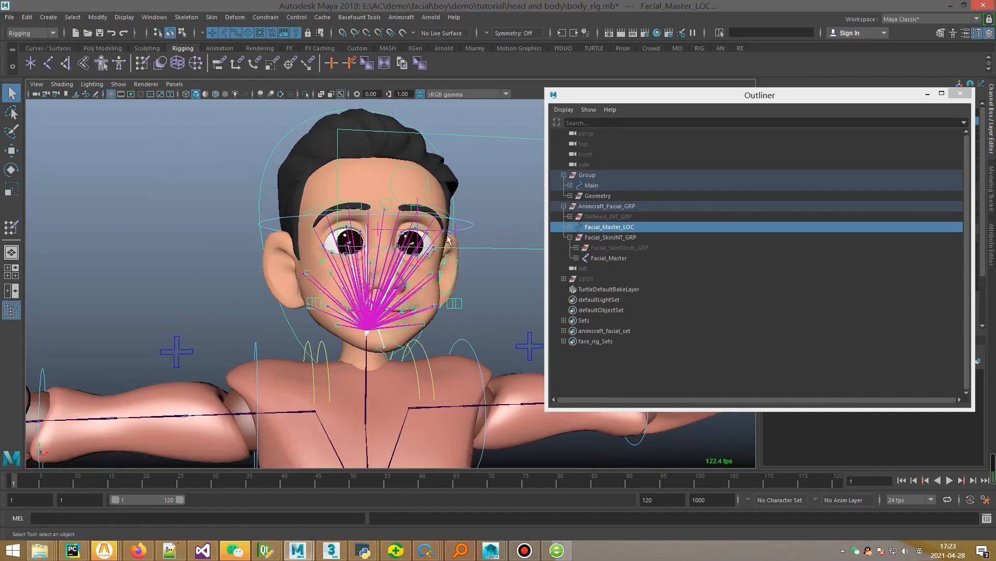
# - Test the Facial_Master_LOC control on its own by rotating it, and undo the rotation
pyautogui.click(327, 249)
pyautogui.keyDown('alt'); pyautogui.moveTo(328, 249); pyautogui.dragTo(249, 250); pyautogui.keyUp('alt')
pyautogui.press('e')
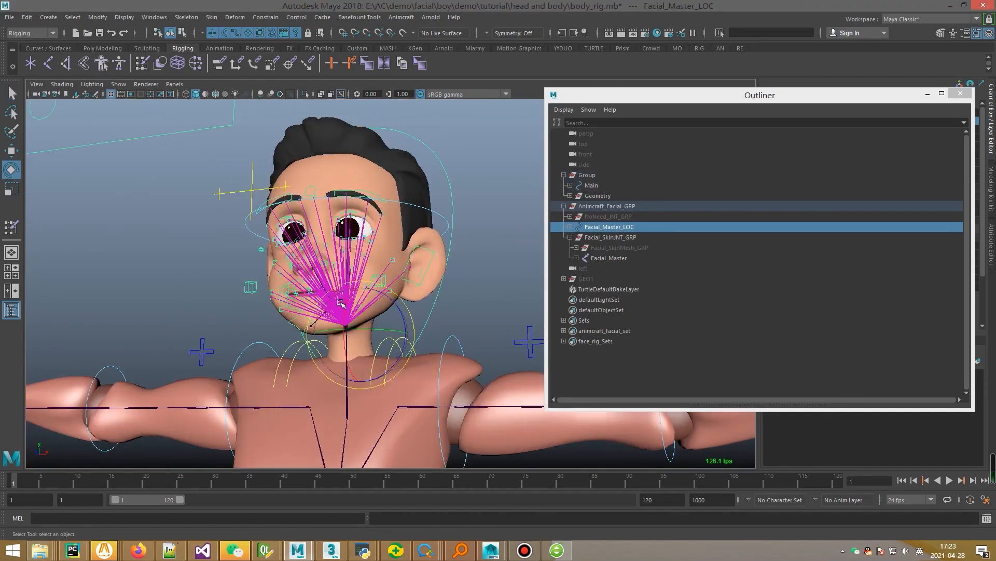
pyautogui.moveTo(335, 306); pyautogui.dragTo(366, 290)
pyautogui.hotkey('ctrl', 'z')
# - Rotate the FKHead_M control to test whether the facial rig follows the body's head
pyautogui.scroll(-1, 340, 304)
pyautogui.press('q')
pyautogui.click(430, 226)
pyautogui.click(438, 227)
pyautogui.press('e')
pyautogui.hotkey('ctrl', 'z')
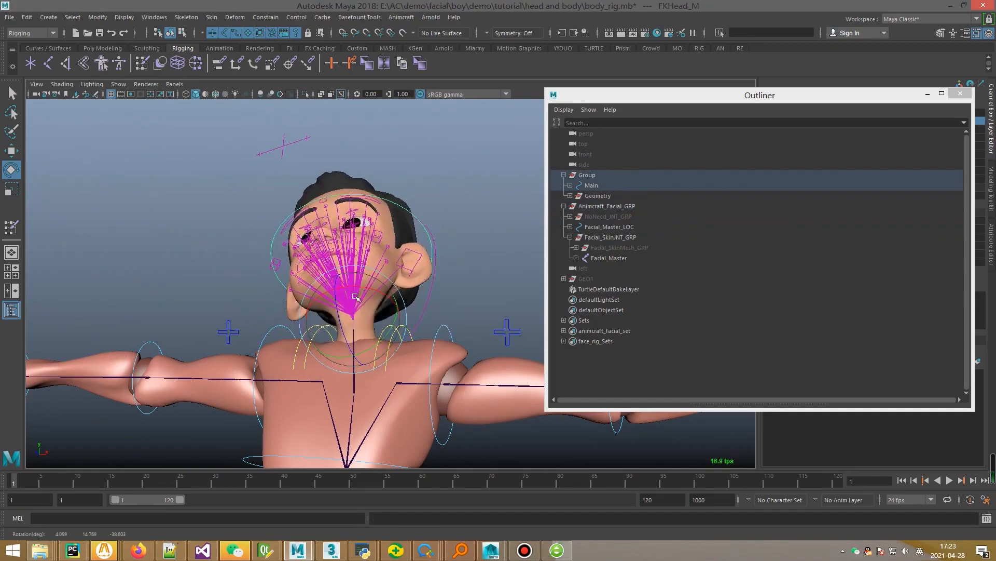
# - Display head3McdGeo's skin weights at the neck with the Paint Skin Weights tool
pyautogui.keyDown('alt'); pyautogui.moveTo(423, 306); pyautogui.dragTo(396, 318); pyautogui.keyUp('alt')
pyautogui.scroll(4, 384, 353)
pyautogui.press('q')
pyautogui.click(381, 363)
pyautogui.keyDown('alt'); pyautogui.moveTo(374, 359); pyautogui.dragTo(1, 286); pyautogui.keyUp('alt')
pyautogui.press('1')
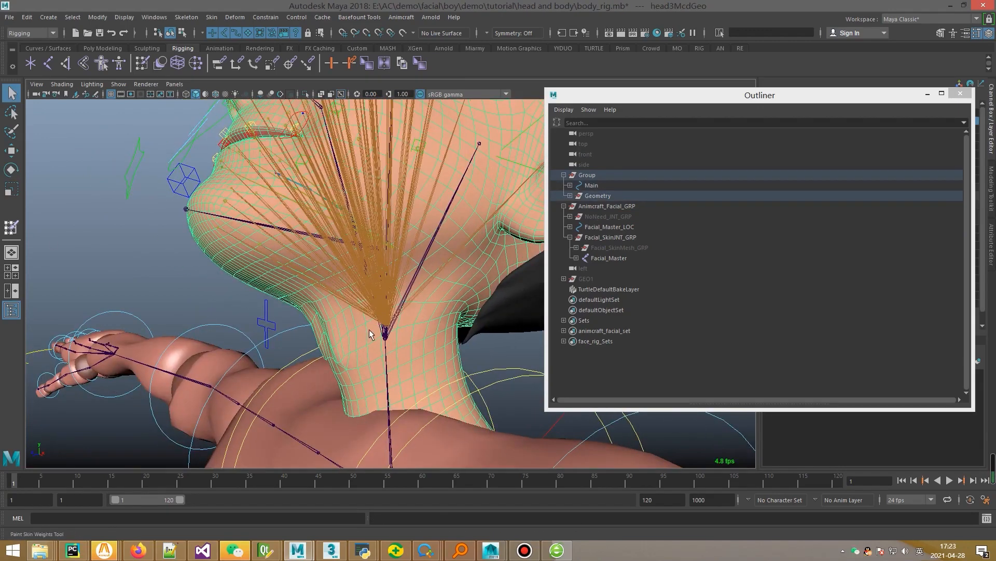
pyautogui.keyDown('alt'); pyautogui.moveTo(369, 329); pyautogui.dragTo(375, 301, button='middle'); pyautogui.keyUp('alt')
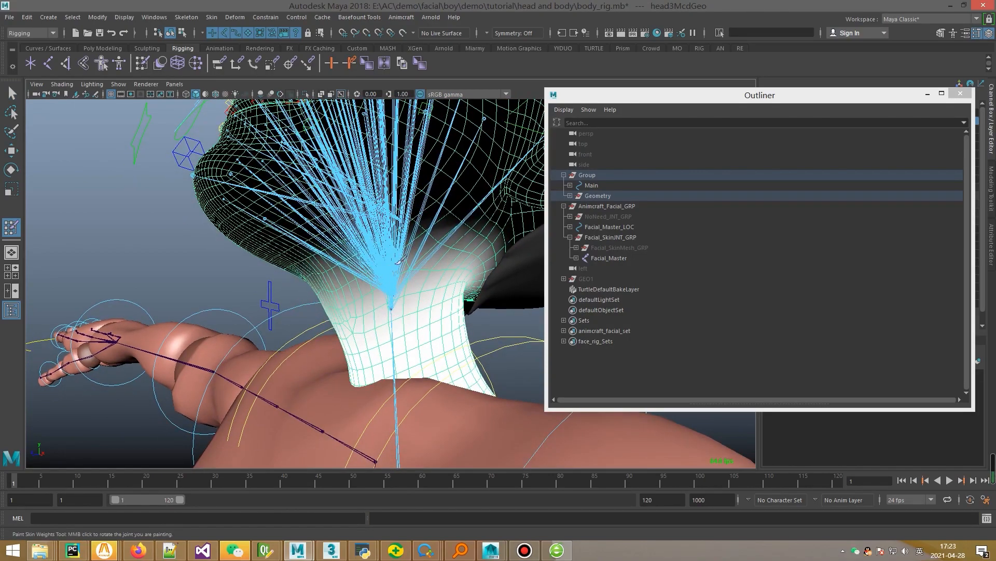
# - Inspect the weight falloff around the back and sides of the neck, and leave the weight painting tool
pyautogui.keyDown('alt'); pyautogui.moveTo(290, 291); pyautogui.dragTo(393, 305); pyautogui.keyUp('alt')
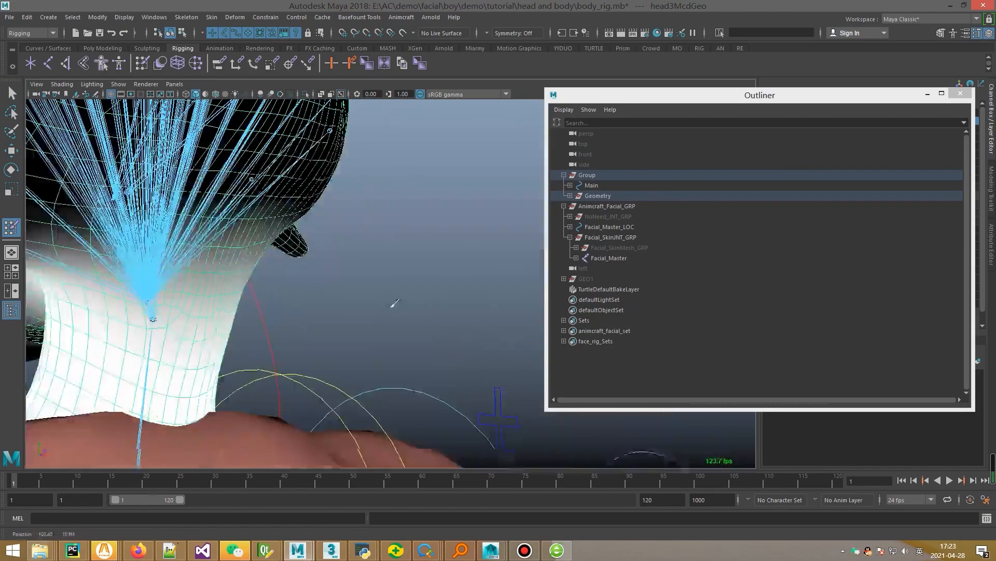
pyautogui.keyDown('alt'); pyautogui.moveTo(228, 303); pyautogui.dragTo(307, 305); pyautogui.keyUp('alt')
pyautogui.keyDown('alt'); pyautogui.moveTo(291, 258); pyautogui.dragTo(394, 254, button='middle'); pyautogui.keyUp('alt')
pyautogui.moveTo(300, 283); pyautogui.dragTo(276, 270)
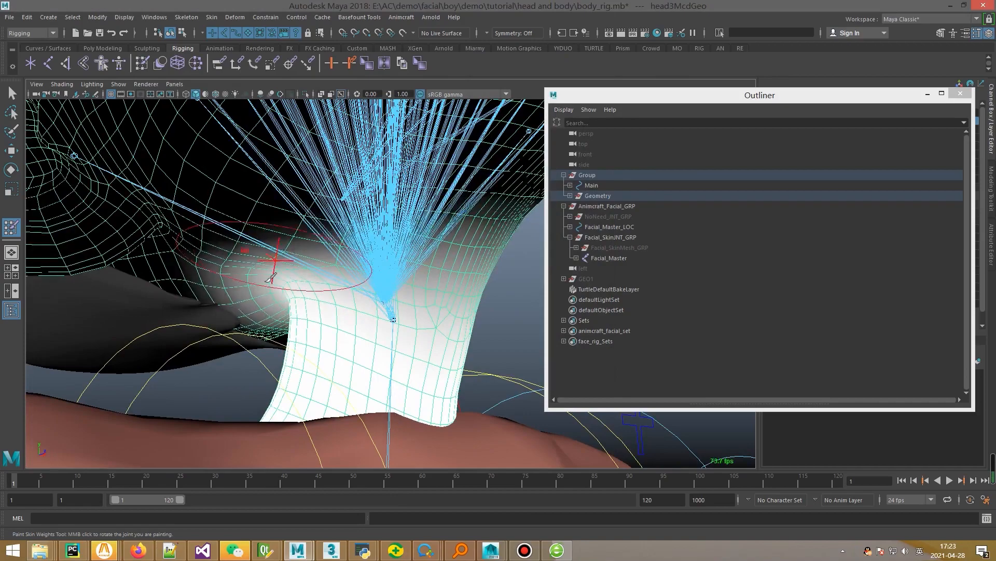
pyautogui.keyDown('alt'); pyautogui.moveTo(488, 276); pyautogui.dragTo(402, 275); pyautogui.keyUp('alt')
pyautogui.scroll(-3, 410, 276)
pyautogui.keyDown('alt'); pyautogui.moveTo(485, 269); pyautogui.dragTo(360, 256); pyautogui.keyUp('alt')
pyautogui.moveTo(432, 275)
pyautogui.keyDown('alt'); pyautogui.mouseDown()
pyautogui.moveTo(367, 278)
pyautogui.moveTo(433, 280)
pyautogui.mouseUp(); pyautogui.keyUp('alt')
pyautogui.press('q')
pyautogui.keyDown('alt'); pyautogui.moveTo(393, 287); pyautogui.dragTo(398, 315, button='middle'); pyautogui.keyUp('alt')
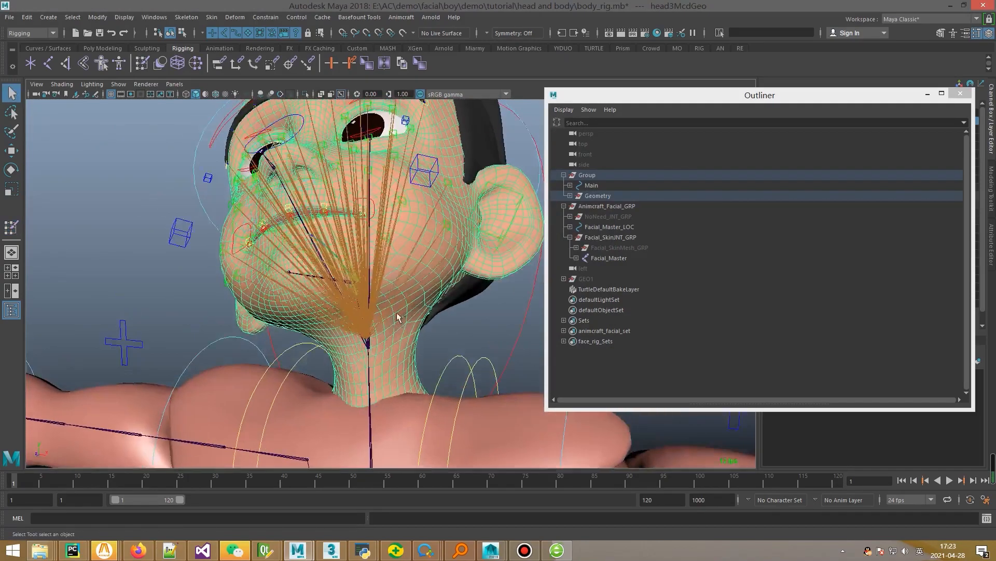
pyautogui.scroll(-3, 398, 315)
pyautogui.keyDown('alt'); pyautogui.moveTo(400, 312); pyautogui.dragTo(436, 310); pyautogui.keyUp('alt')
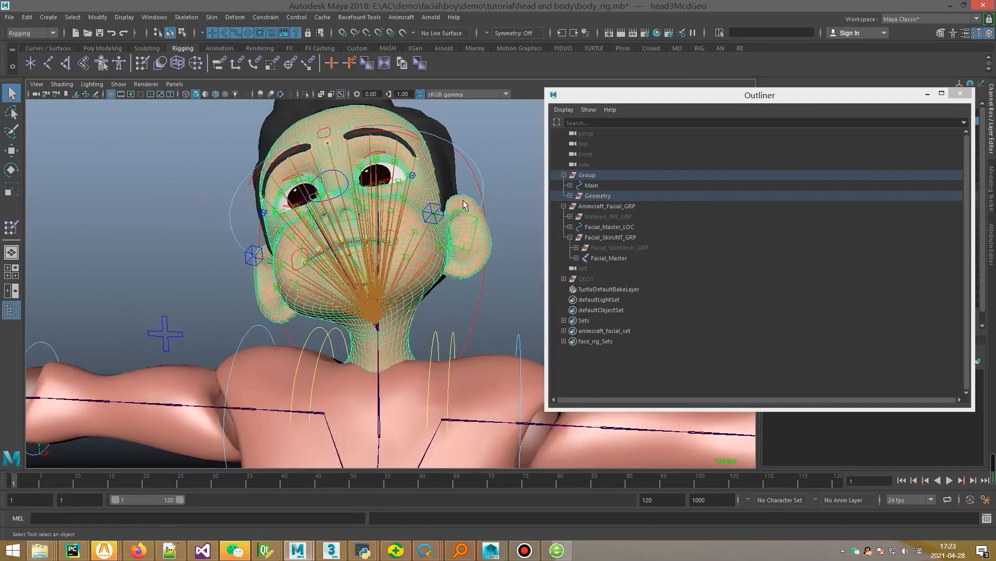
# - Reset FKHead_M's Translate and Rotate channels to 0
pyautogui.click(478, 168)
pyautogui.moveTo(677, 102); pyautogui.dragTo(702, 215)
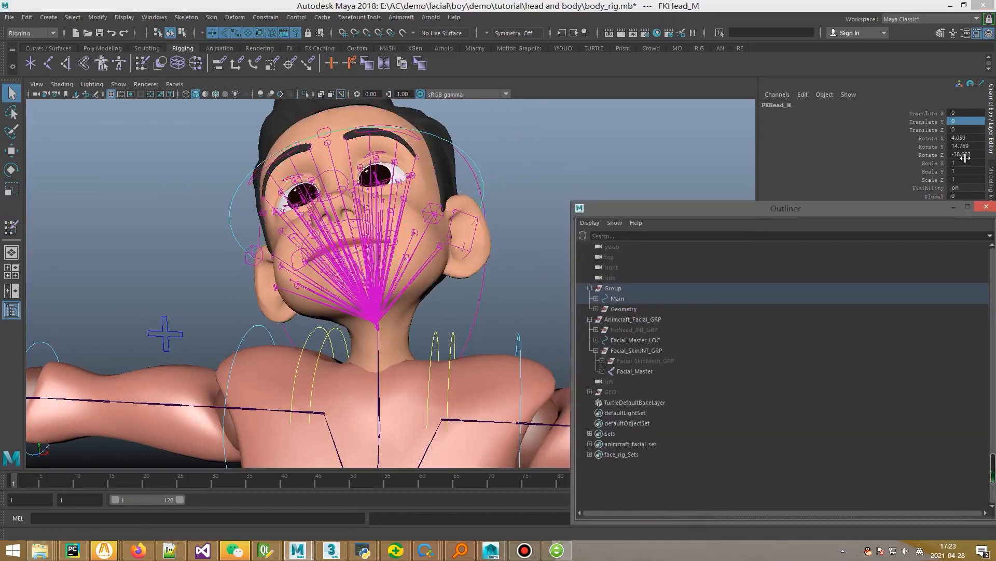
pyautogui.moveTo(964, 155); pyautogui.dragTo(971, 114)
pyautogui.write('0')
pyautogui.press('Return')
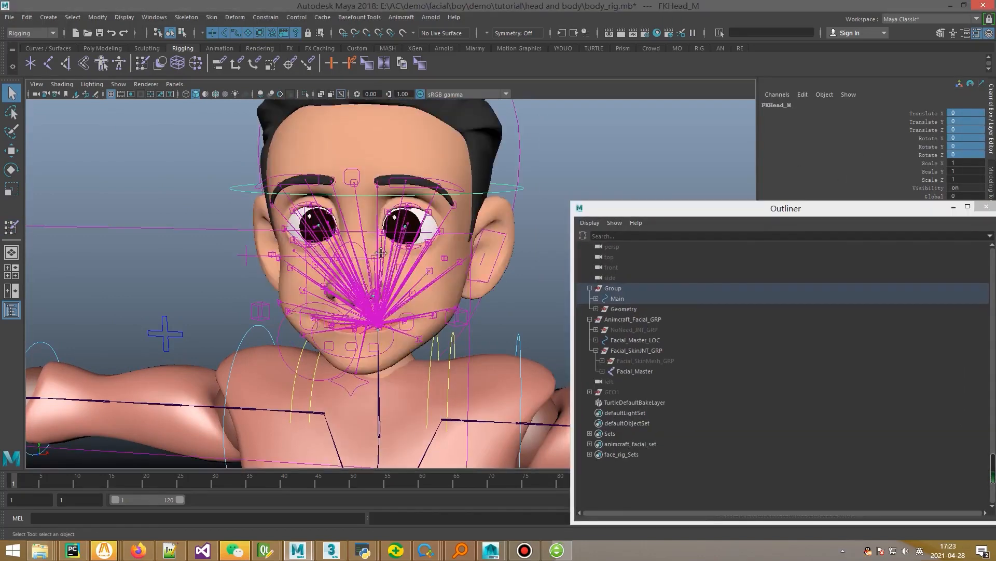
# - Try to copy head3McdGeo's skin weights onto both eyebrow meshes, starting with polySurface1McdGeo
pyautogui.scroll(5, 382, 253)
pyautogui.click(460, 187)
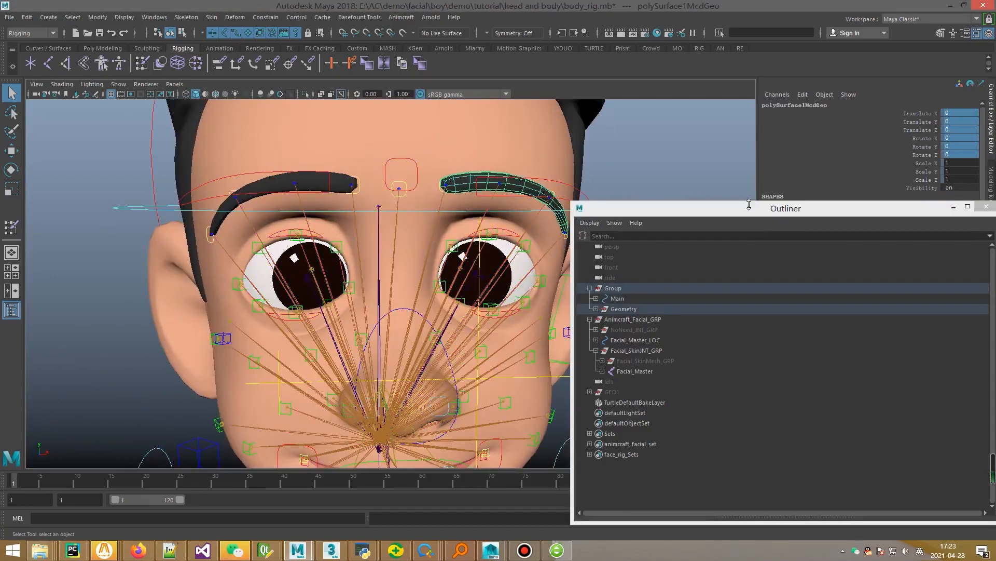
pyautogui.moveTo(734, 210); pyautogui.dragTo(995, 162)
pyautogui.keyDown('alt'); pyautogui.moveTo(487, 227); pyautogui.dragTo(484, 237, button='middle'); pyautogui.keyUp('alt')
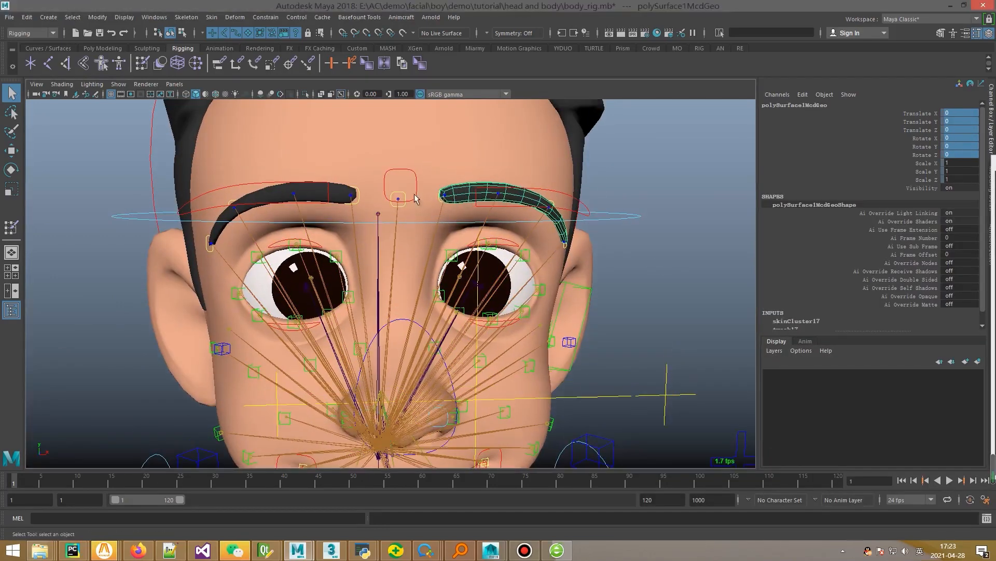
pyautogui.click(437, 149)
pyautogui.keyDown('shift'); pyautogui.click(460, 188); pyautogui.keyUp('shift')
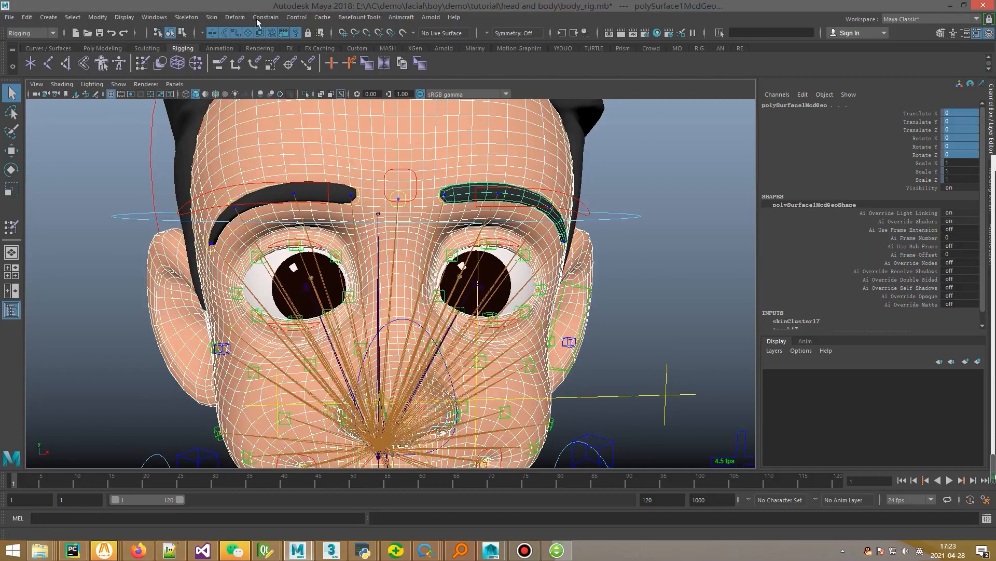
pyautogui.click(211, 17)
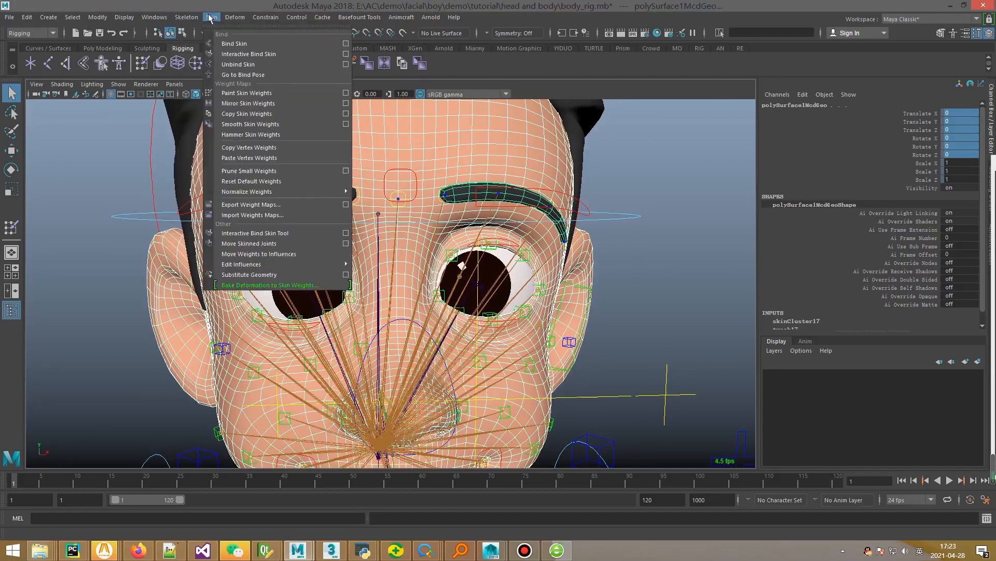
pyautogui.click(243, 113)
pyautogui.click(447, 168)
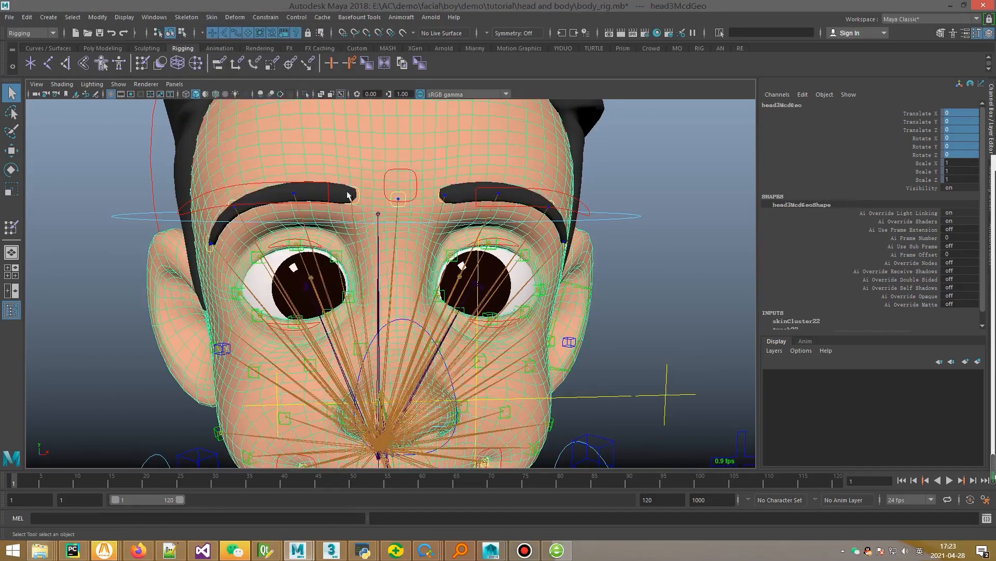
pyautogui.keyDown('shift'); pyautogui.click(338, 196); pyautogui.keyUp('shift')
# - Test the eyebrow deformation by moving Animcraft_Right_Brow_Ctrl, and undo the move
pyautogui.click(301, 183)
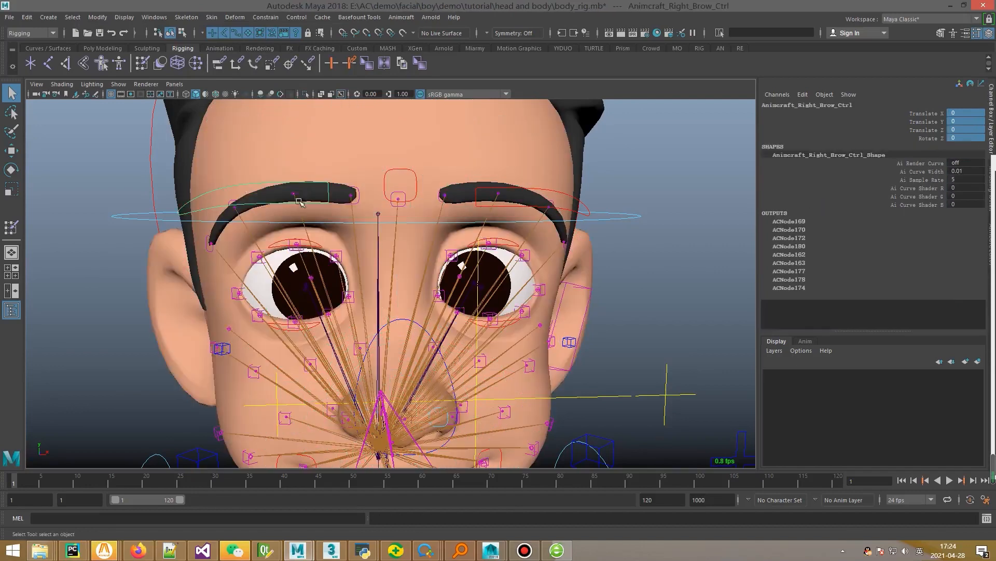
pyautogui.press('w')
pyautogui.moveTo(294, 193); pyautogui.dragTo(285, 205)
pyautogui.hotkey('ctrl', 'z')
pyautogui.press('q')
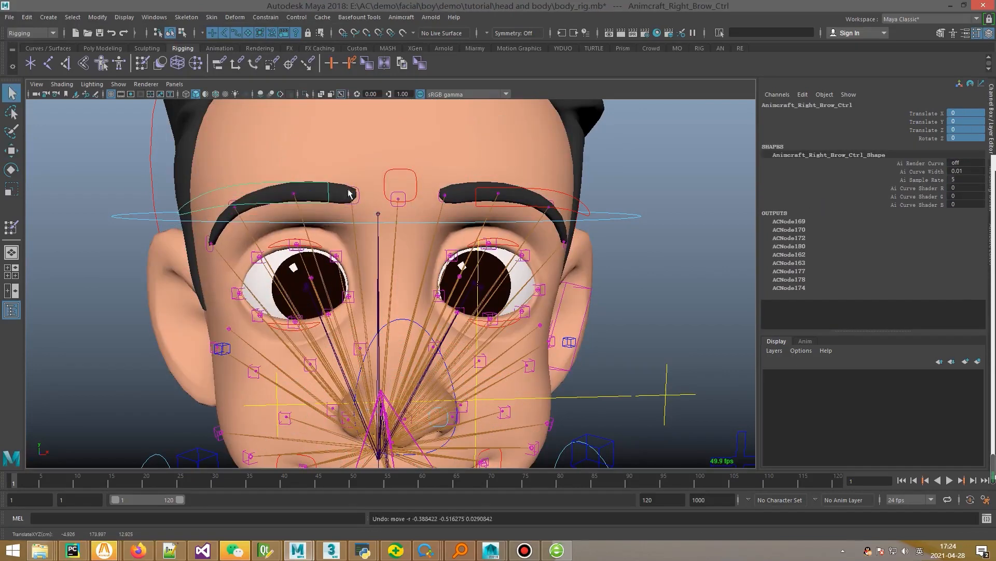
# - Unbind the skin from both eyebrow meshes
pyautogui.click(343, 199)
pyautogui.keyDown('shift'); pyautogui.click(471, 187); pyautogui.keyUp('shift')
pyautogui.keyDown('alt'); pyautogui.moveTo(516, 212); pyautogui.dragTo(493, 193); pyautogui.keyUp('alt')
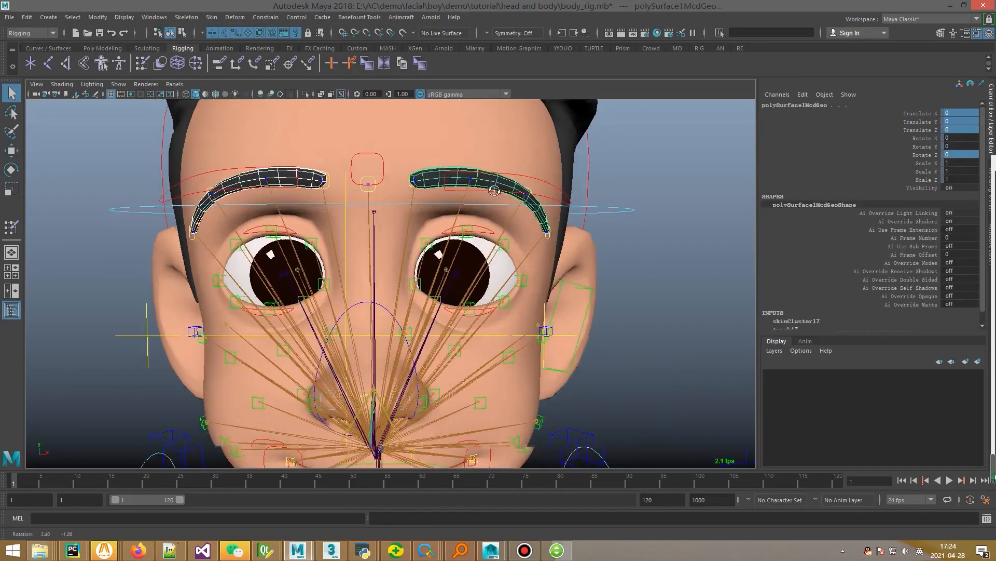
pyautogui.press('space')
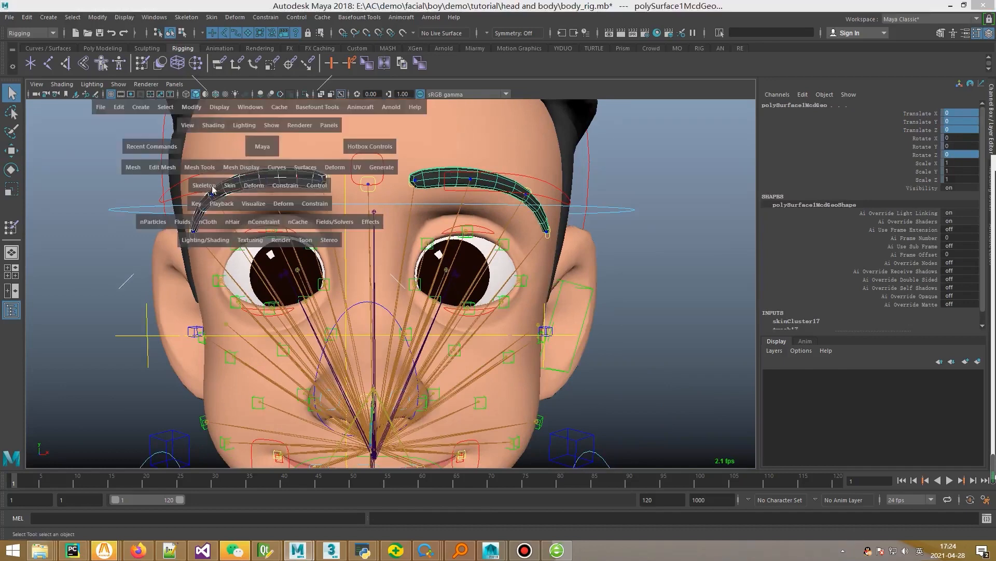
pyautogui.click(229, 186)
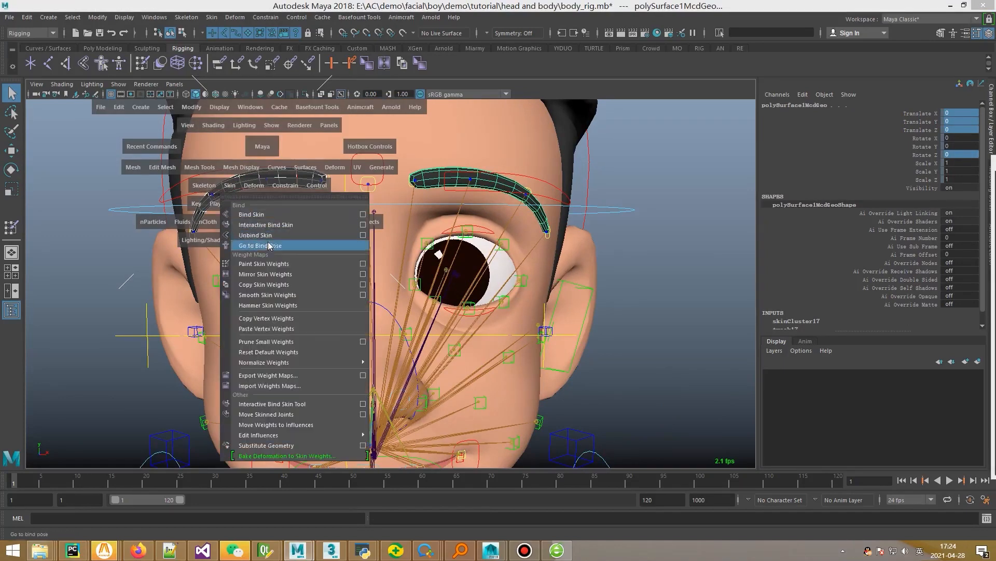
pyautogui.click(267, 238)
# - Bind both eyebrow meshes to Facial_Master_SkinJNT's joint hierarchy with Closest distance, Max influences 4 and Dropoff rate 4
pyautogui.scroll(-5, 384, 280)
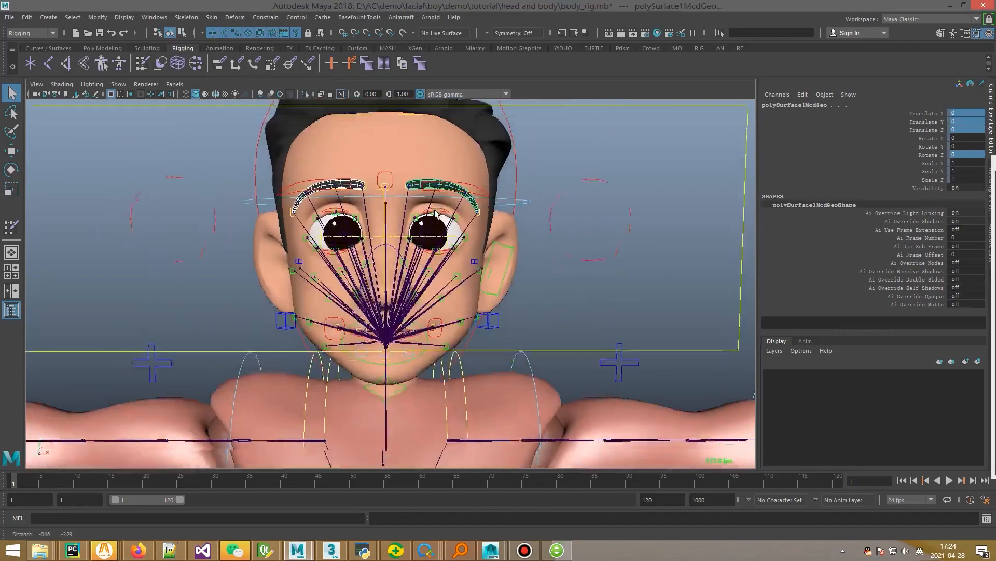
pyautogui.keyDown('alt'); pyautogui.moveTo(384, 283); pyautogui.dragTo(479, 296); pyautogui.keyUp('alt')
pyautogui.scroll(5, 479, 297)
pyautogui.click(421, 362)
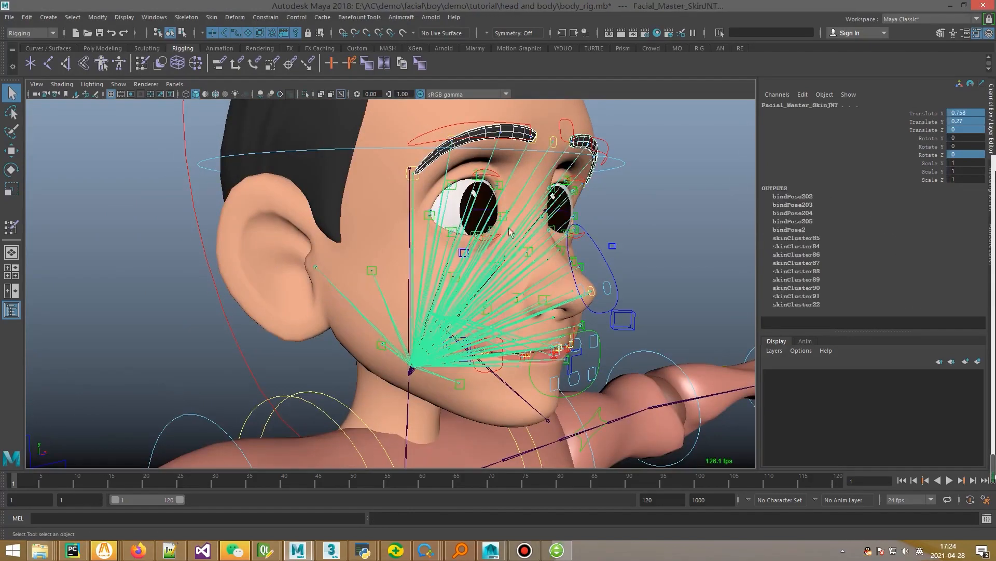
pyautogui.keyDown('alt'); pyautogui.moveTo(511, 233); pyautogui.dragTo(441, 253); pyautogui.keyUp('alt')
pyautogui.press('space')
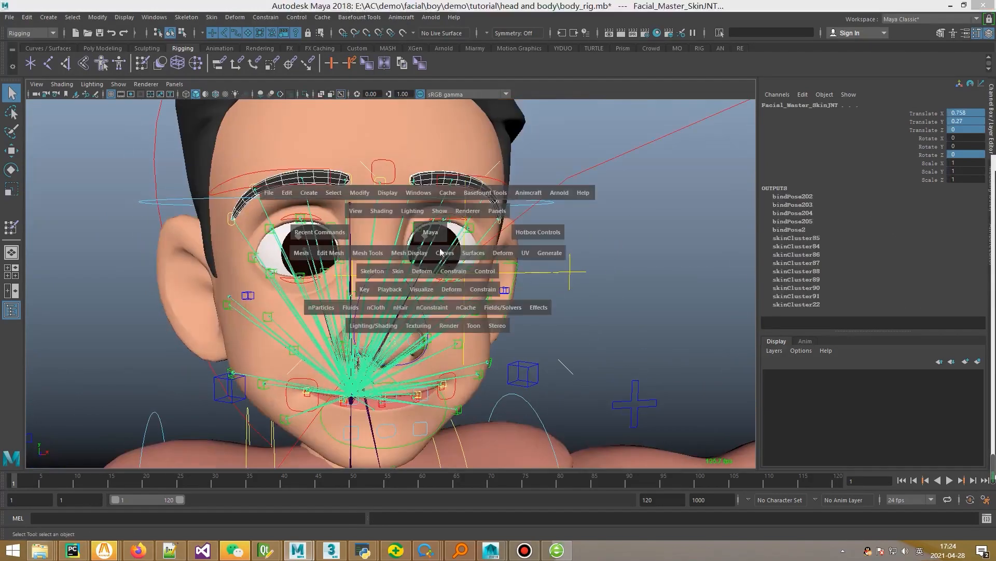
pyautogui.click(393, 272)
pyautogui.click(531, 300)
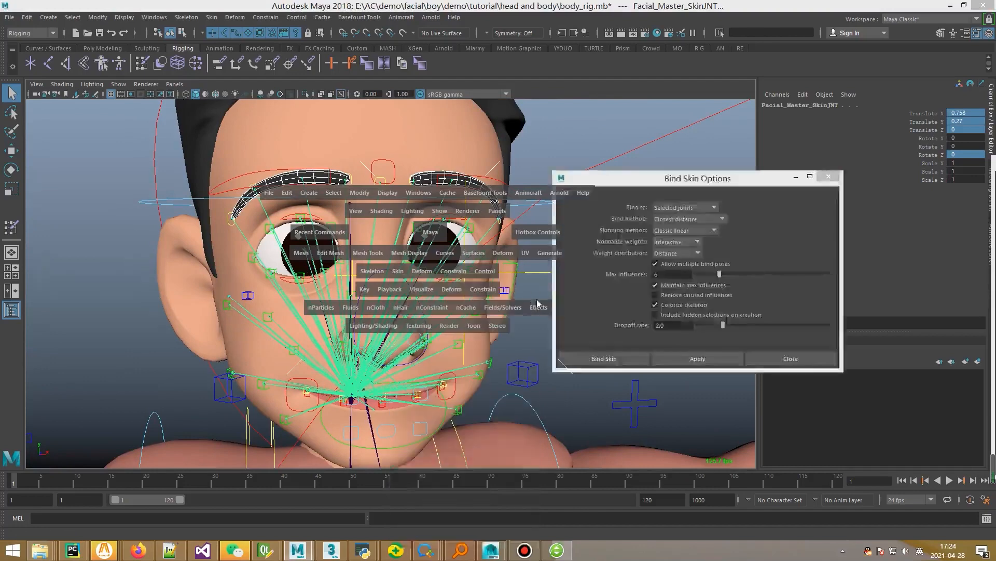
pyautogui.click(696, 207)
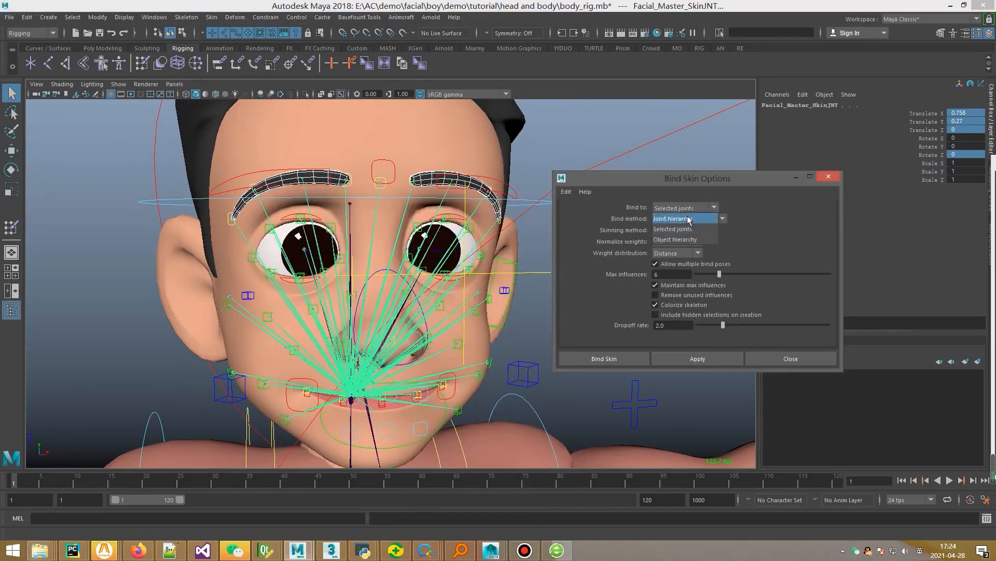
pyautogui.click(684, 219)
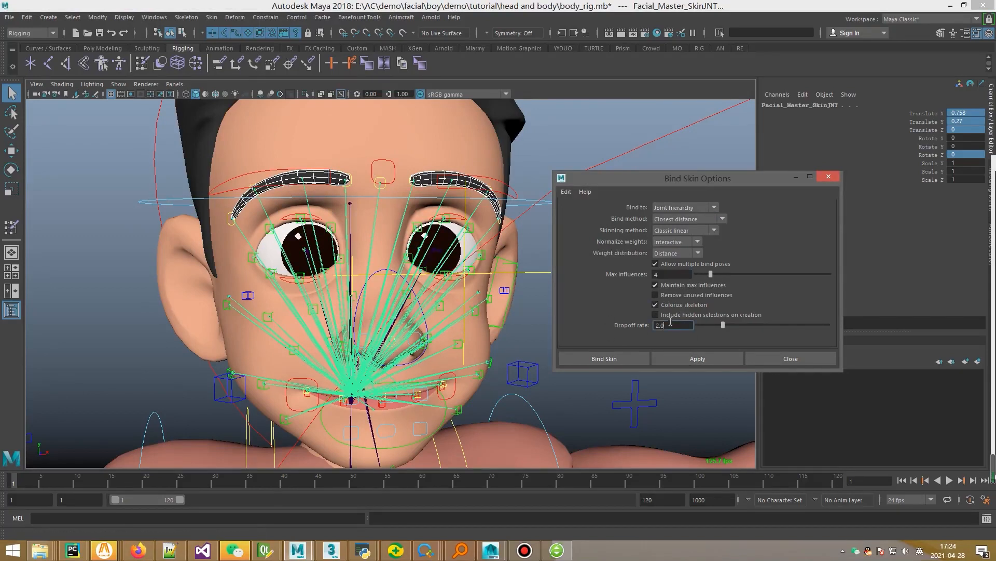
pyautogui.write('4')
pyautogui.click(697, 358)
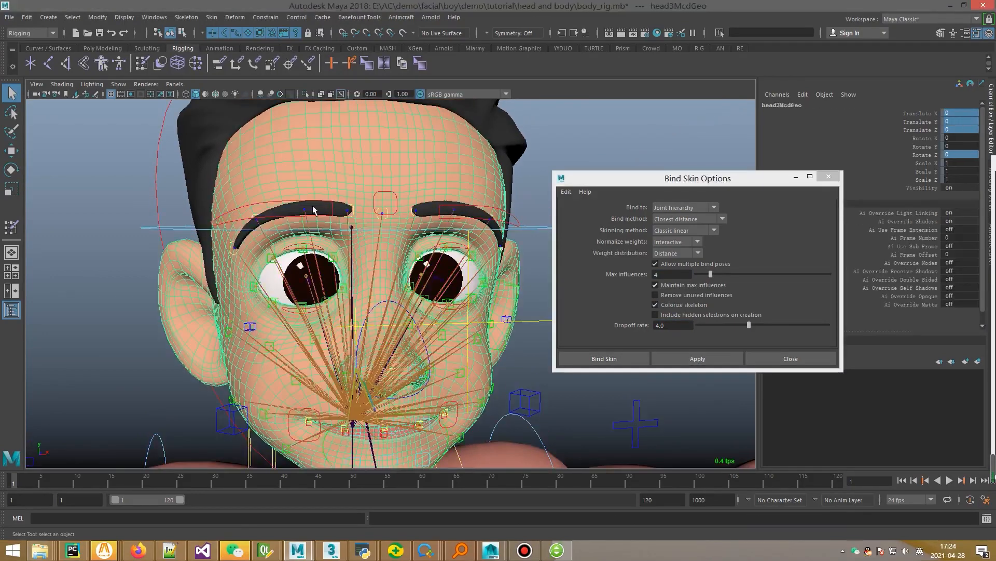
# - Copy head3McdGeo's skin weights onto both eyebrow meshes, polySurface2McdGeo first and polySurface1McdGeo second
pyautogui.click(312, 204)
pyautogui.click(211, 17)
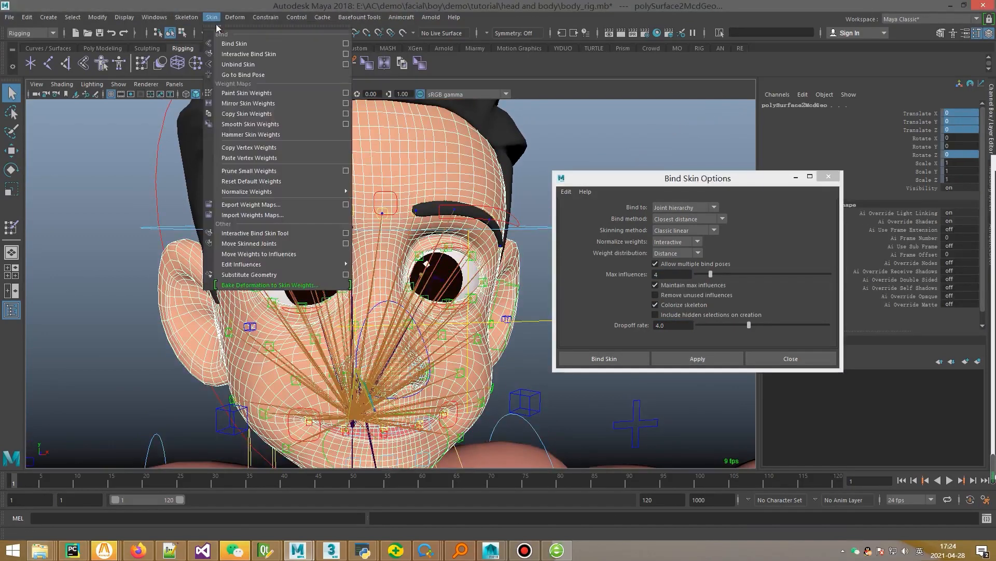
pyautogui.click(246, 116)
pyautogui.click(394, 174)
pyautogui.keyDown('shift'); pyautogui.click(425, 210); pyautogui.keyUp('shift')
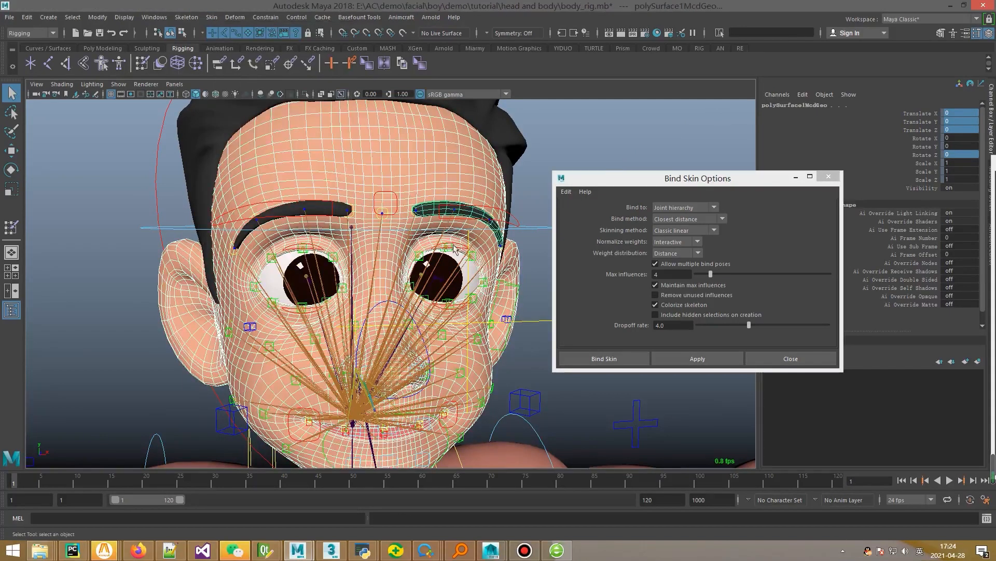
# - Test the eyebrow deformation by moving the left and right brow controls, undoing each move
pyautogui.click(495, 209)
pyautogui.press('w')
pyautogui.moveTo(455, 210); pyautogui.dragTo(409, 249)
pyautogui.moveTo(439, 62); pyautogui.dragTo(450, 218)
pyautogui.hotkey('ctrl', 'z')
pyautogui.click(315, 202)
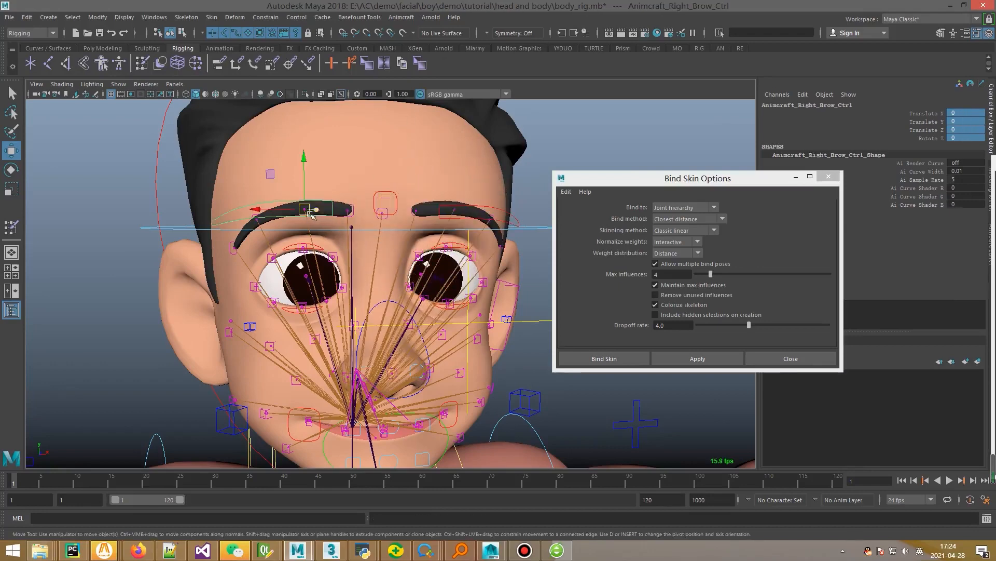
pyautogui.moveTo(305, 210); pyautogui.dragTo(293, 254)
pyautogui.hotkey('ctrl', 'z')
# - Unbind the skin from both eyeball meshes, L_eye1McdGeo and R_eye1McdGeo
pyautogui.keyDown('alt'); pyautogui.moveTo(440, 349); pyautogui.dragTo(420, 298, button='middle'); pyautogui.keyUp('alt')
pyautogui.keyDown('alt'); pyautogui.moveTo(419, 298); pyautogui.dragTo(366, 296); pyautogui.keyUp('alt')
pyautogui.press('q')
pyautogui.click(392, 220)
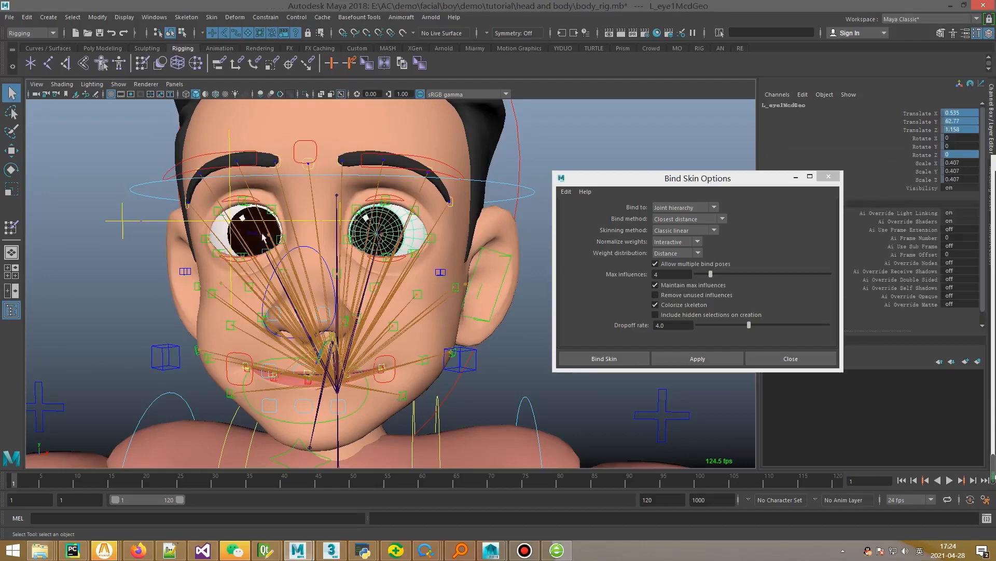
pyautogui.keyDown('shift'); pyautogui.click(249, 235); pyautogui.keyUp('shift')
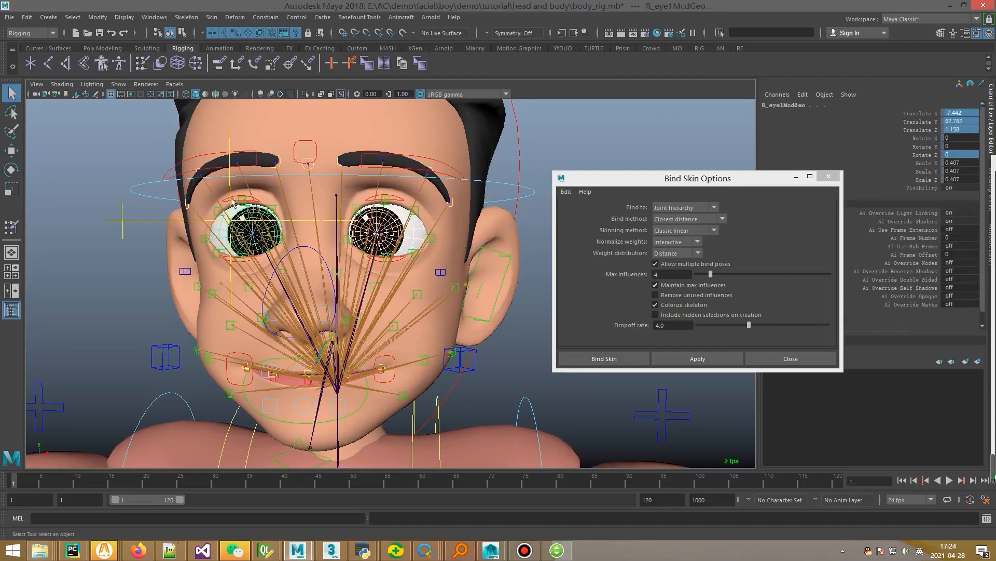
pyautogui.click(211, 17)
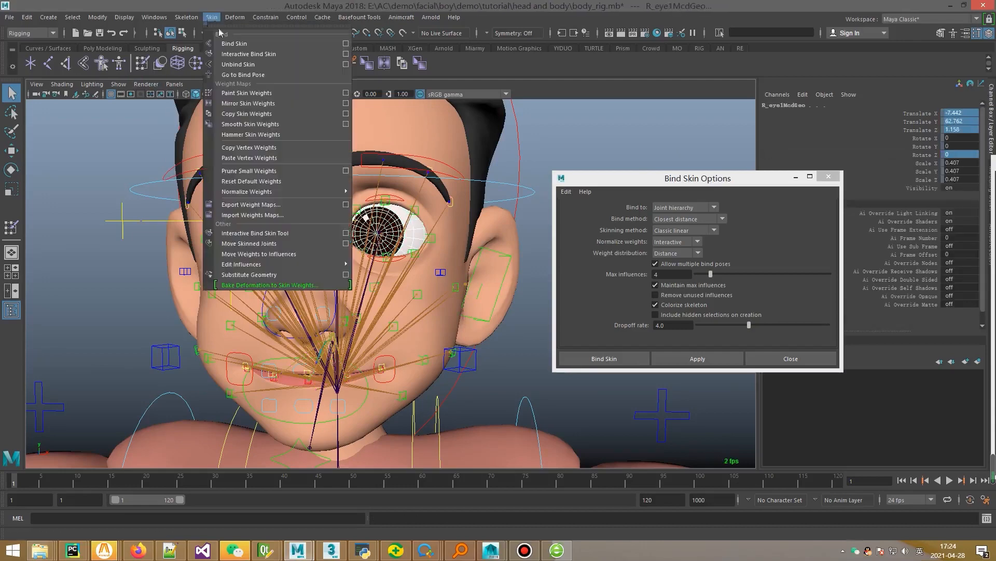
pyautogui.click(253, 62)
# - Bind the left eyeball mesh to Left_Eye_SkinJNT only, with Bind to set to Selected joints
pyautogui.keyDown('alt'); pyautogui.moveTo(403, 248); pyautogui.dragTo(412, 294, button='middle'); pyautogui.keyUp('alt')
pyautogui.scroll(3, 394, 297)
pyautogui.click(381, 282)
pyautogui.scroll(3, 369, 302)
pyautogui.press('4')
pyautogui.keyDown('alt'); pyautogui.moveTo(423, 286); pyautogui.dragTo(467, 295); pyautogui.keyUp('alt')
pyautogui.keyDown('alt'); pyautogui.moveTo(467, 296); pyautogui.dragTo(327, 254, button='middle'); pyautogui.keyUp('alt')
pyautogui.scroll(2, 328, 255)
pyautogui.keyDown('alt'); pyautogui.moveTo(349, 271); pyautogui.dragTo(365, 253); pyautogui.keyUp('alt')
pyautogui.keyDown('shift'); pyautogui.click(352, 233); pyautogui.keyUp('shift')
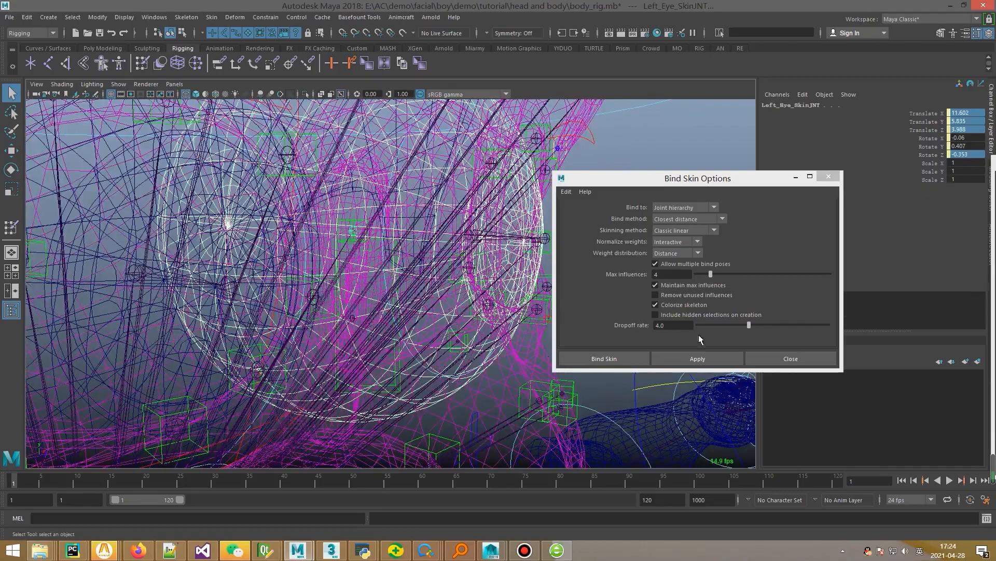
pyautogui.click(685, 207)
pyautogui.click(677, 219)
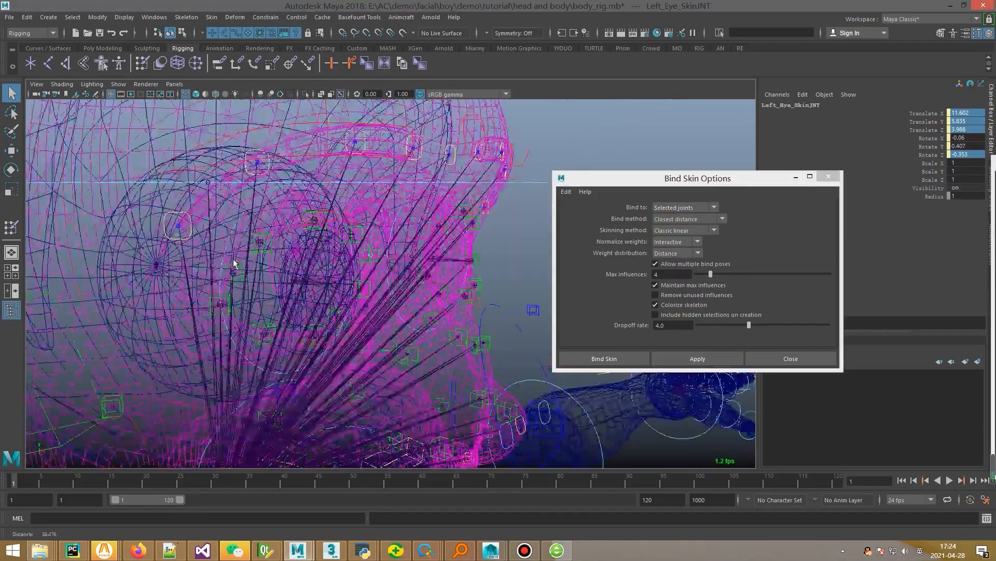
# - Bind R_eye1McdGeo to Right_Eye_SkinJNT using the Selected joints option
pyautogui.scroll(-4, 325, 298)
pyautogui.scroll(4, 326, 282)
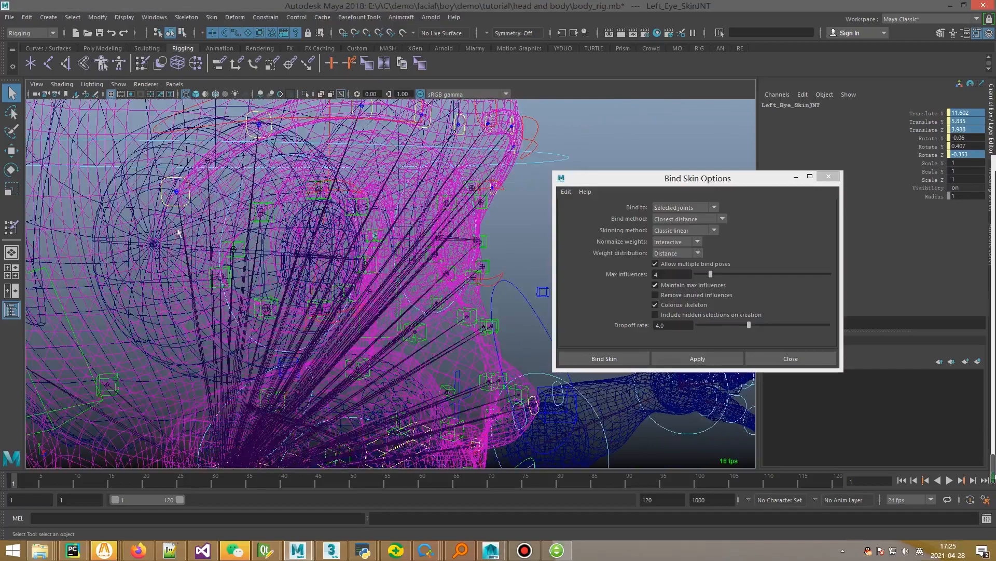
pyautogui.click(148, 196)
pyautogui.scroll(5, 207, 239)
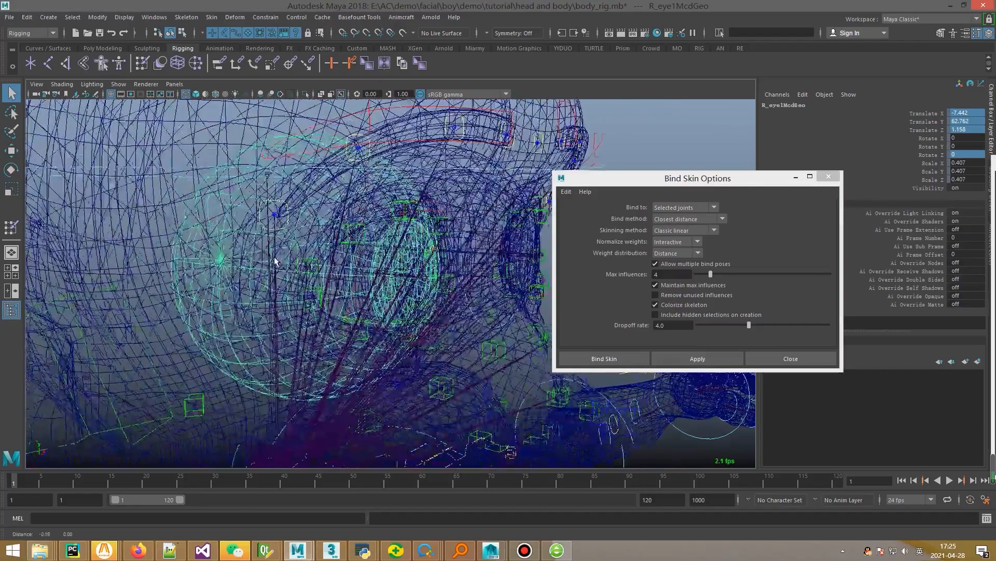
pyautogui.keyDown('shift'); pyautogui.click(325, 271); pyautogui.keyUp('shift')
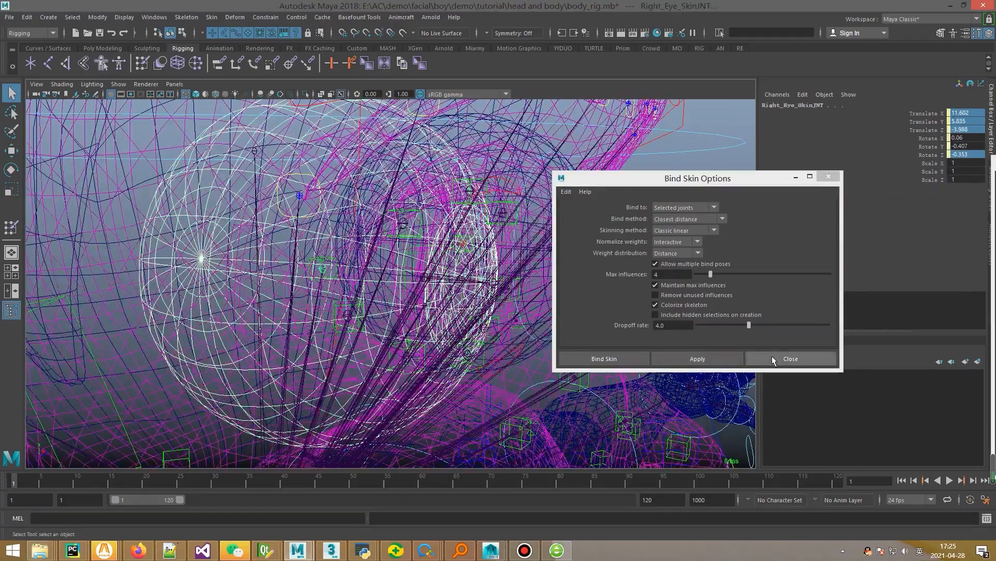
pyautogui.click(719, 359)
# - Unbind the skin from the upper teeth mesh, upperteeth2McdGeo, inside the mouth
pyautogui.scroll(-6, 429, 350)
pyautogui.keyDown('alt'); pyautogui.moveTo(430, 349); pyautogui.dragTo(425, 301, button='middle'); pyautogui.keyUp('alt')
pyautogui.moveTo(424, 301)
pyautogui.keyDown('alt'); pyautogui.mouseDown()
pyautogui.moveTo(410, 332)
pyautogui.moveTo(457, 316)
pyautogui.mouseUp(); pyautogui.keyUp('alt')
pyautogui.scroll(8, 410, 338)
pyautogui.press('5')
pyautogui.scroll(4, 395, 316)
pyautogui.press('4')
pyautogui.moveTo(457, 317)
pyautogui.keyDown('alt'); pyautogui.mouseDown(button='middle')
pyautogui.moveTo(345, 303)
pyautogui.moveTo(352, 275)
pyautogui.mouseUp(button='middle'); pyautogui.keyUp('alt')
pyautogui.keyDown('alt'); pyautogui.moveTo(352, 275); pyautogui.dragTo(310, 233); pyautogui.keyUp('alt')
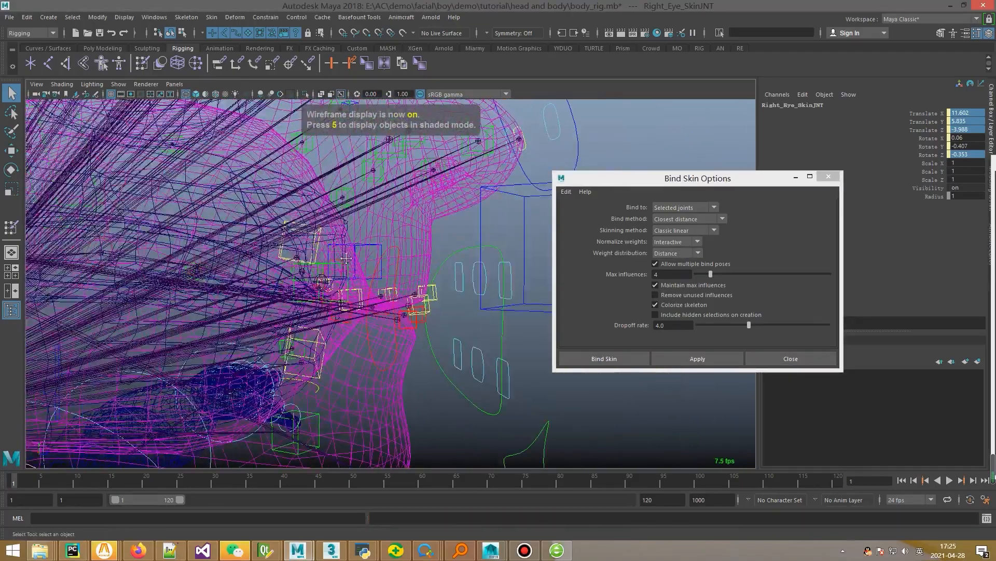
pyautogui.keyDown('alt'); pyautogui.moveTo(307, 229); pyautogui.dragTo(338, 237, button='middle'); pyautogui.keyUp('alt')
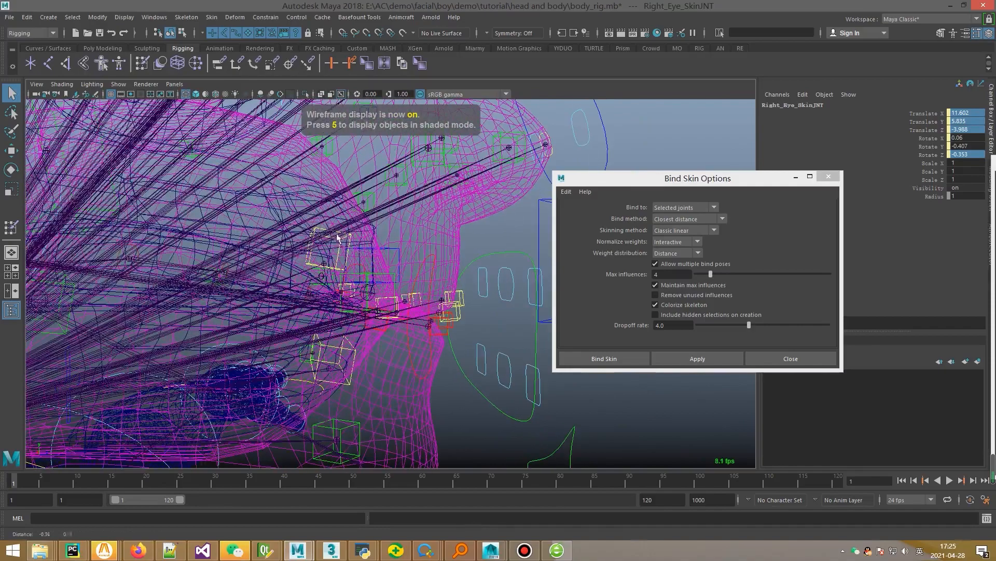
pyautogui.keyDown('shift'); pyautogui.click(274, 187); pyautogui.keyUp('shift')
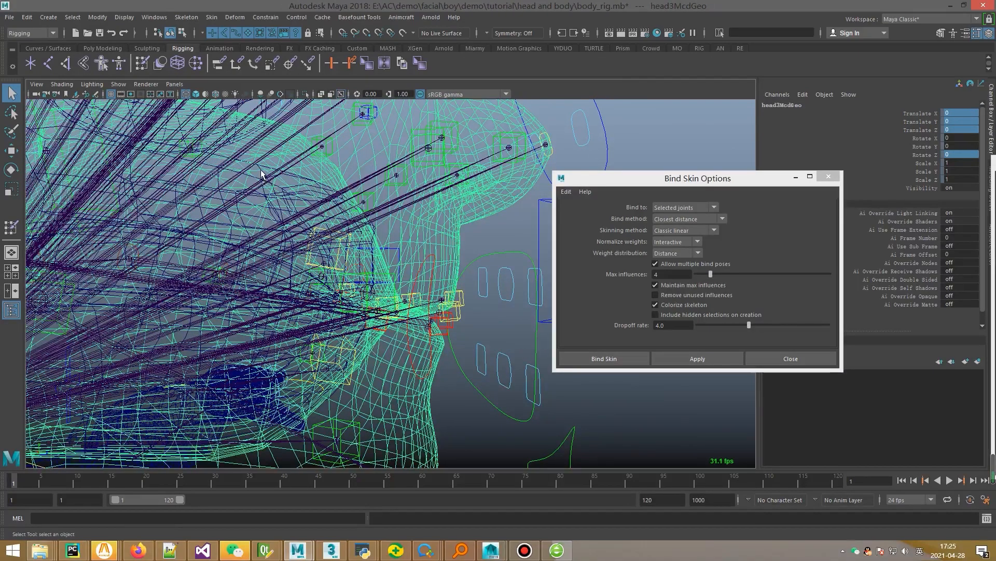
pyautogui.click(261, 171)
pyautogui.keyDown('alt'); pyautogui.moveTo(264, 202); pyautogui.dragTo(283, 246); pyautogui.keyUp('alt')
pyautogui.keyDown('alt'); pyautogui.moveTo(283, 246); pyautogui.dragTo(334, 285, button='middle'); pyautogui.keyUp('alt')
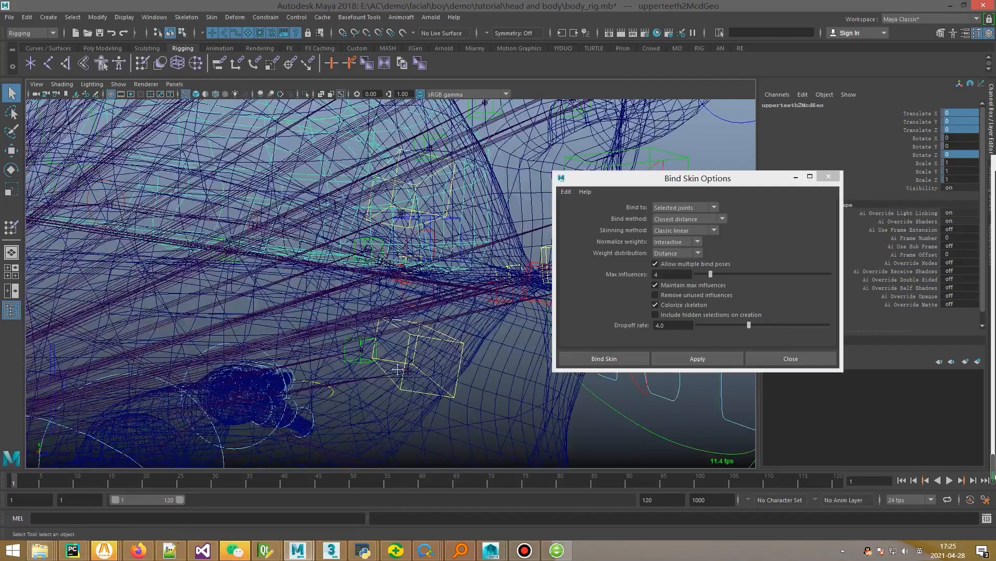
pyautogui.keyDown('alt'); pyautogui.moveTo(398, 369); pyautogui.dragTo(393, 322, button='middle'); pyautogui.keyUp('alt')
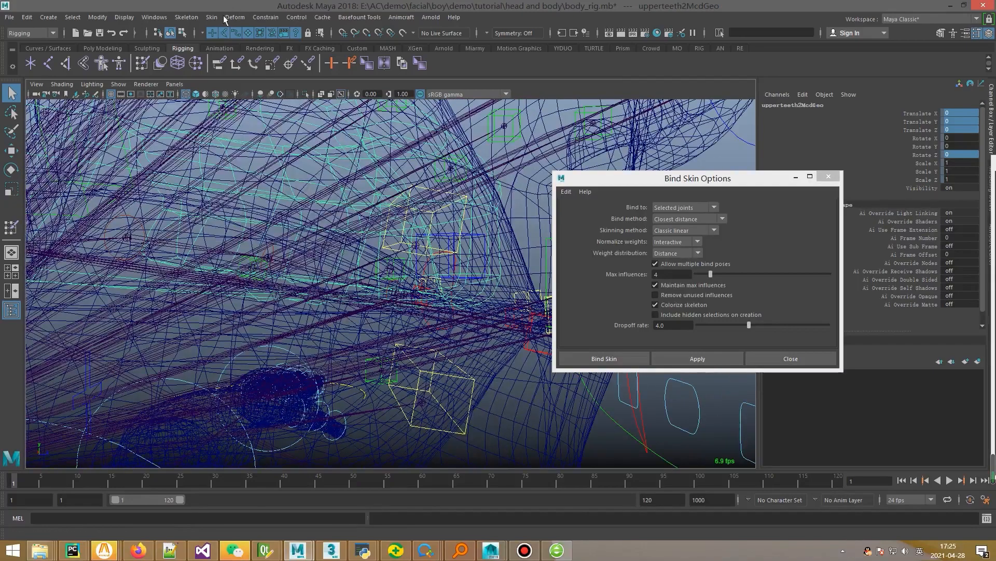
pyautogui.click(212, 17)
pyautogui.click(234, 63)
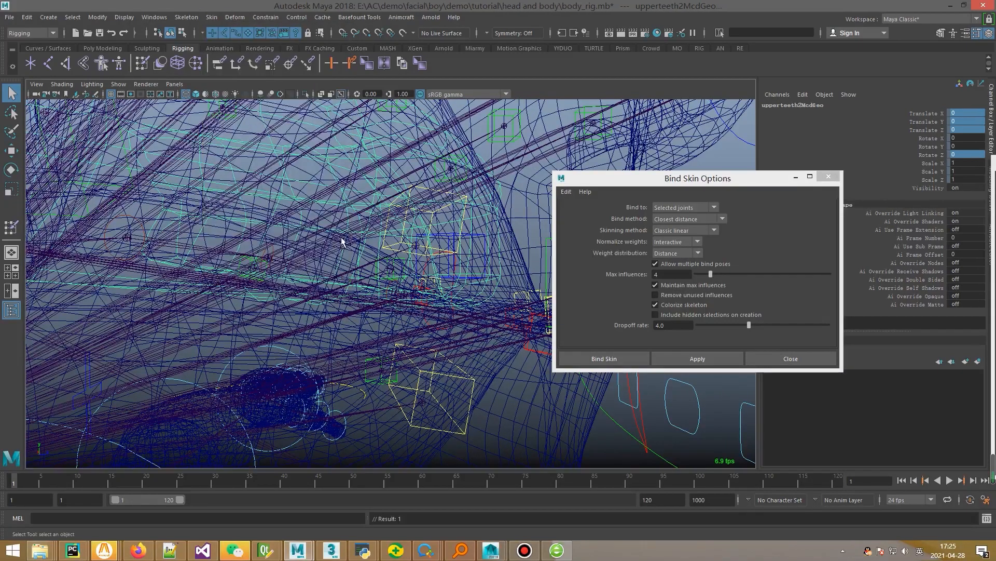
# - Bind the upper teeth mesh to Up_Tooth_SkinJNT using Selected joints, and close the bind options
pyautogui.keyDown('alt'); pyautogui.moveTo(343, 242); pyautogui.dragTo(434, 281); pyautogui.keyUp('alt')
pyautogui.click(408, 258)
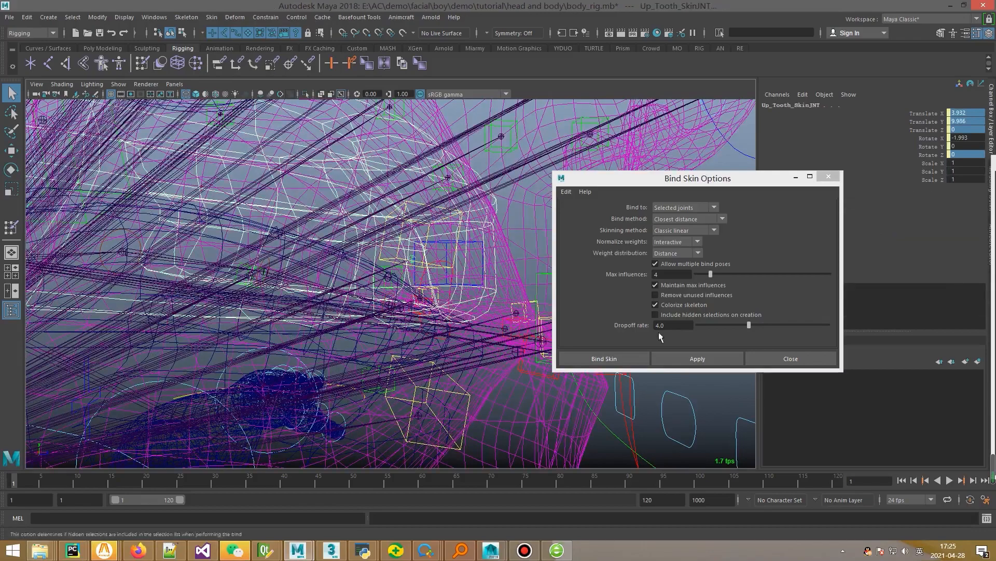
pyautogui.click(683, 362)
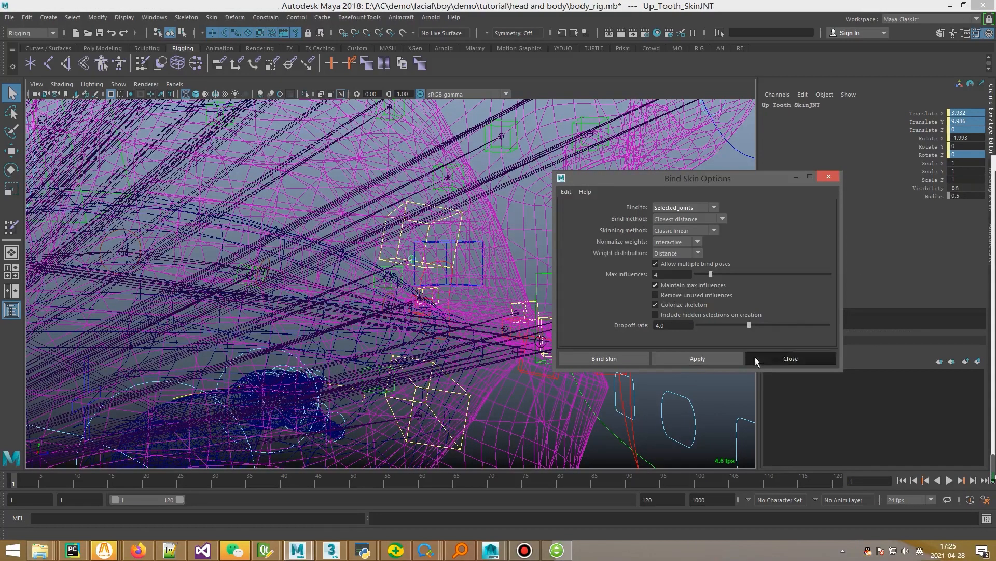
pyautogui.click(791, 359)
# - Unbind the skin from the lower teeth mesh, lowerteeth2McdGeo
pyautogui.keyDown('alt'); pyautogui.moveTo(409, 268); pyautogui.dragTo(425, 260); pyautogui.keyUp('alt')
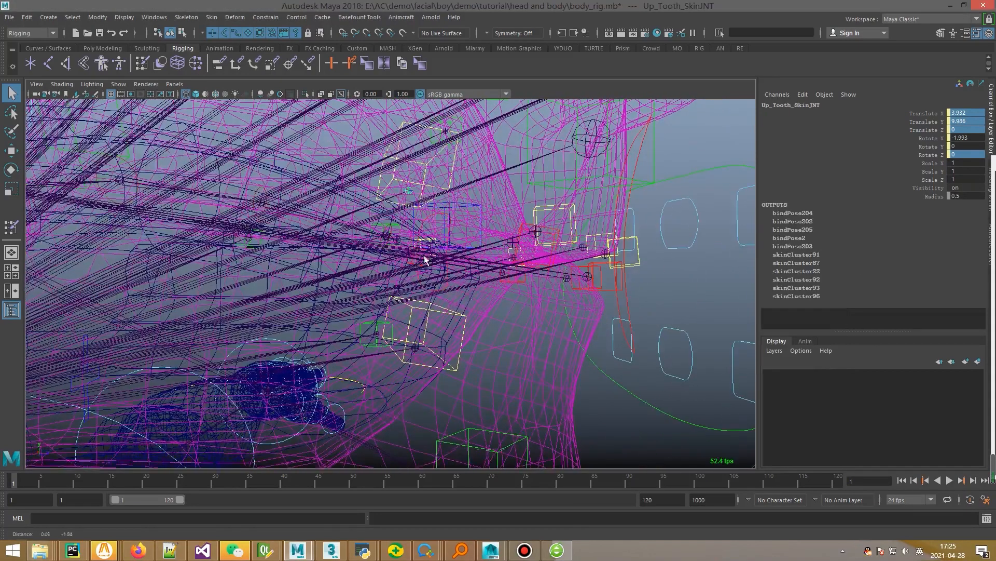
pyautogui.click(462, 305)
pyautogui.keyDown('shift'); pyautogui.click(473, 304); pyautogui.keyUp('shift')
pyautogui.keyDown('shift'); pyautogui.click(509, 289); pyautogui.keyUp('shift')
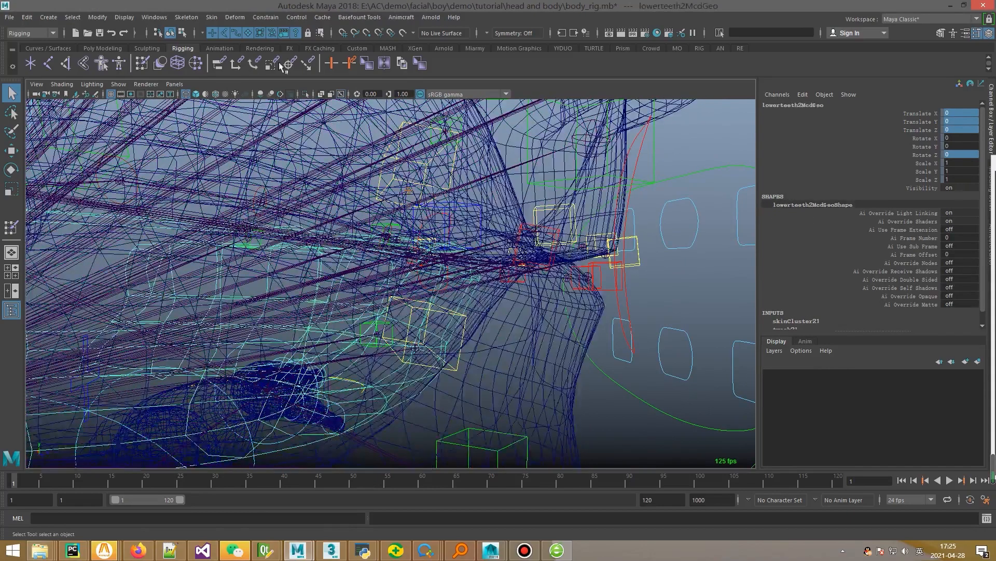
pyautogui.click(216, 19)
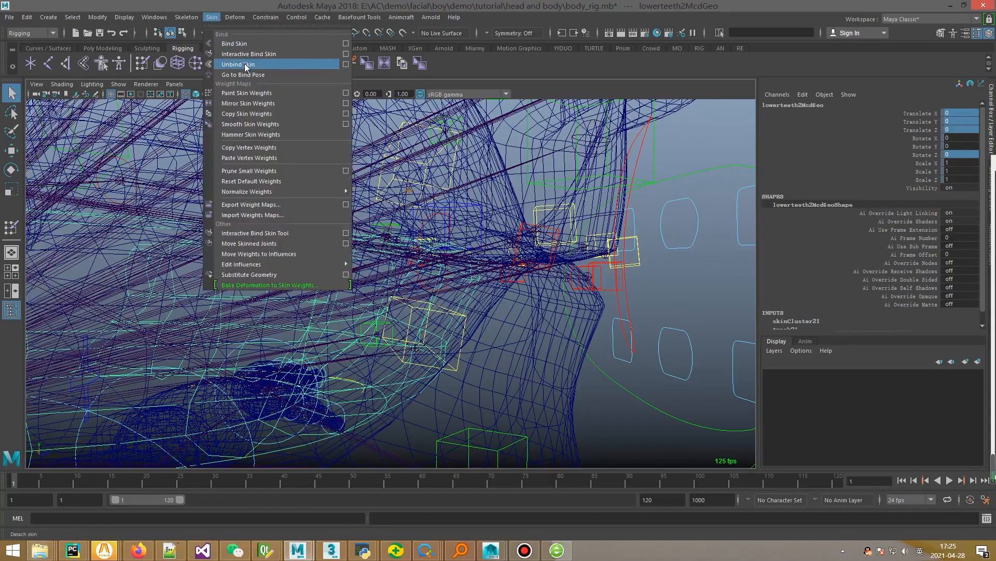
pyautogui.click(245, 63)
# - Bind the lower teeth mesh to Down_Tooth_SkinJNT with the current bind settings
pyautogui.keyDown('alt'); pyautogui.moveTo(408, 310); pyautogui.dragTo(402, 291); pyautogui.keyUp('alt')
pyautogui.keyDown('shift'); pyautogui.click(410, 337); pyautogui.keyUp('shift')
pyautogui.press('space')
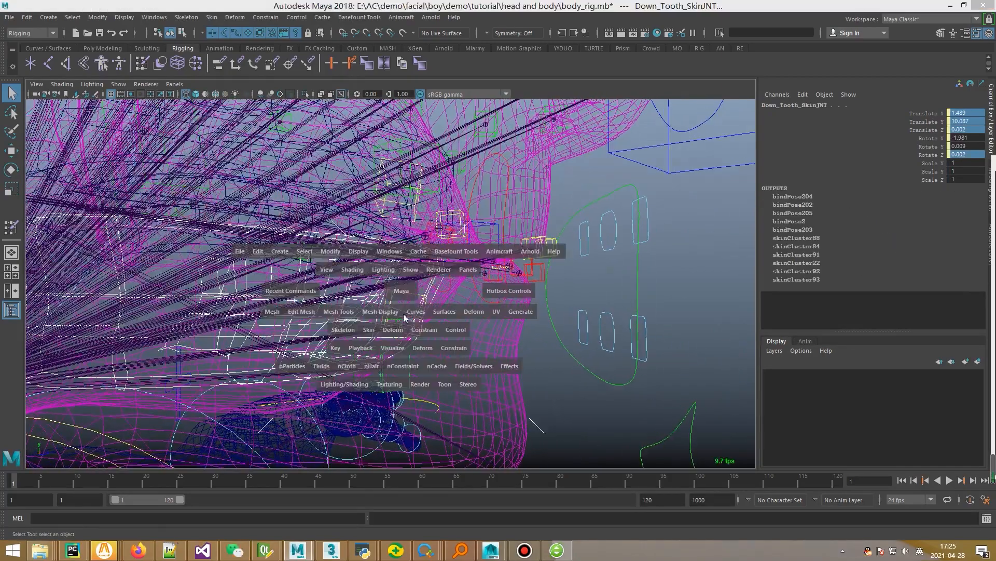
pyautogui.click(356, 330)
pyautogui.click(371, 338)
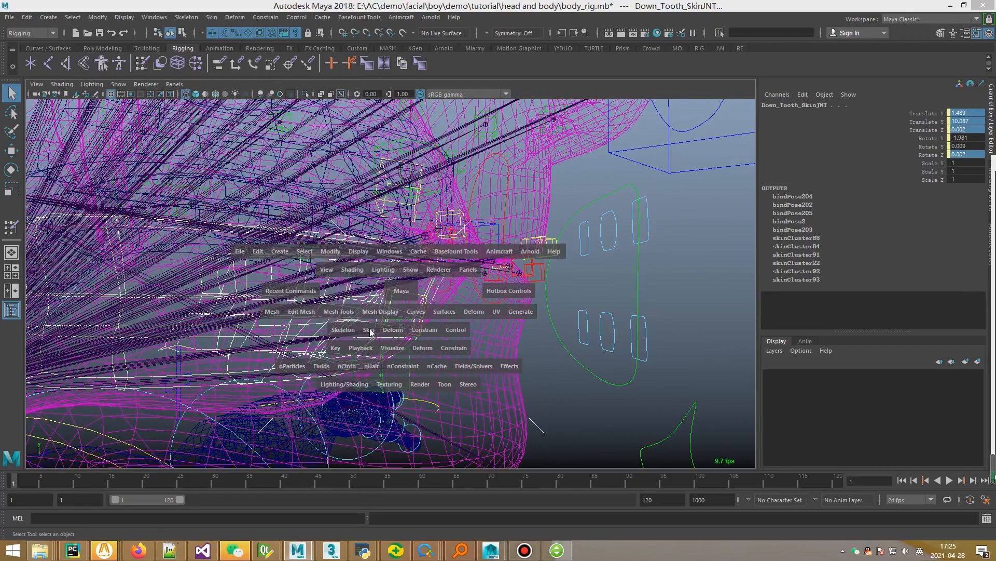
pyautogui.click(370, 332)
pyautogui.click(405, 75)
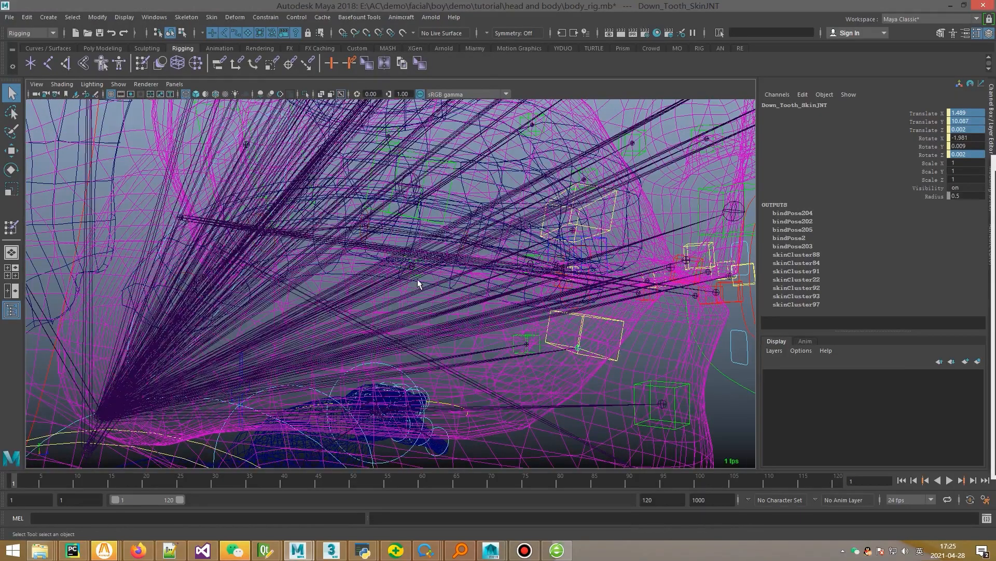
# - Unbind the skin from the tongue mesh, tongue1McdGeo
pyautogui.click(434, 284)
pyautogui.keyDown('alt'); pyautogui.moveTo(506, 237); pyautogui.dragTo(484, 216); pyautogui.keyUp('alt')
pyautogui.click(453, 190)
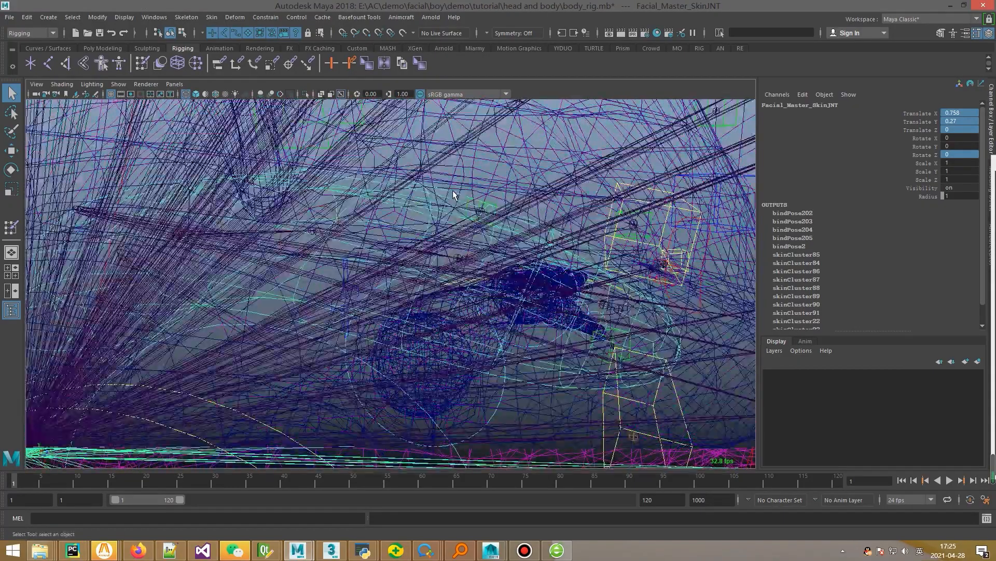
pyautogui.scroll(-3, 446, 193)
pyautogui.keyDown('alt'); pyautogui.moveTo(358, 228); pyautogui.dragTo(383, 218); pyautogui.keyUp('alt')
pyautogui.keyDown('alt'); pyautogui.moveTo(383, 222); pyautogui.dragTo(375, 274, button='right'); pyautogui.keyUp('alt')
pyautogui.keyDown('alt'); pyautogui.moveTo(383, 275); pyautogui.dragTo(379, 246); pyautogui.keyUp('alt')
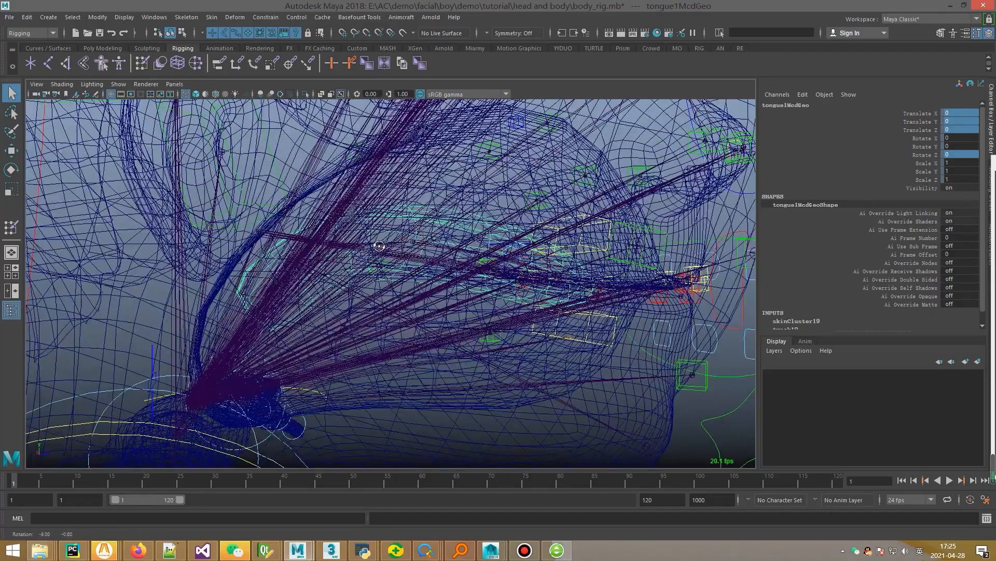
pyautogui.click(212, 18)
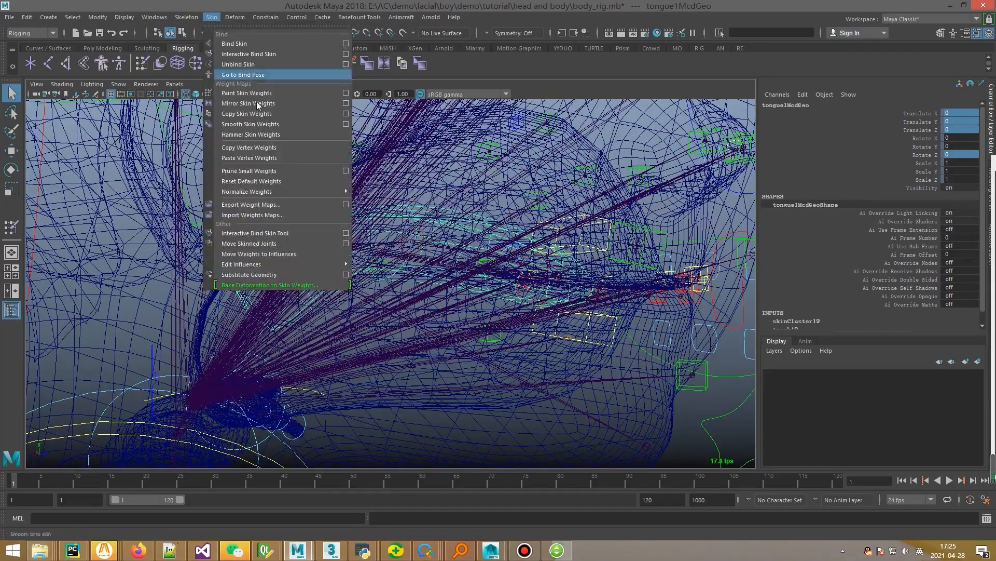
pyautogui.click(249, 65)
# - Bind tongue1McdGeo to the tongue joint chain ending at Tongue6_SkinJNT, and return the viewport to shaded display
pyautogui.keyDown('alt'); pyautogui.moveTo(306, 250); pyautogui.dragTo(310, 274, button='right'); pyautogui.keyUp('alt')
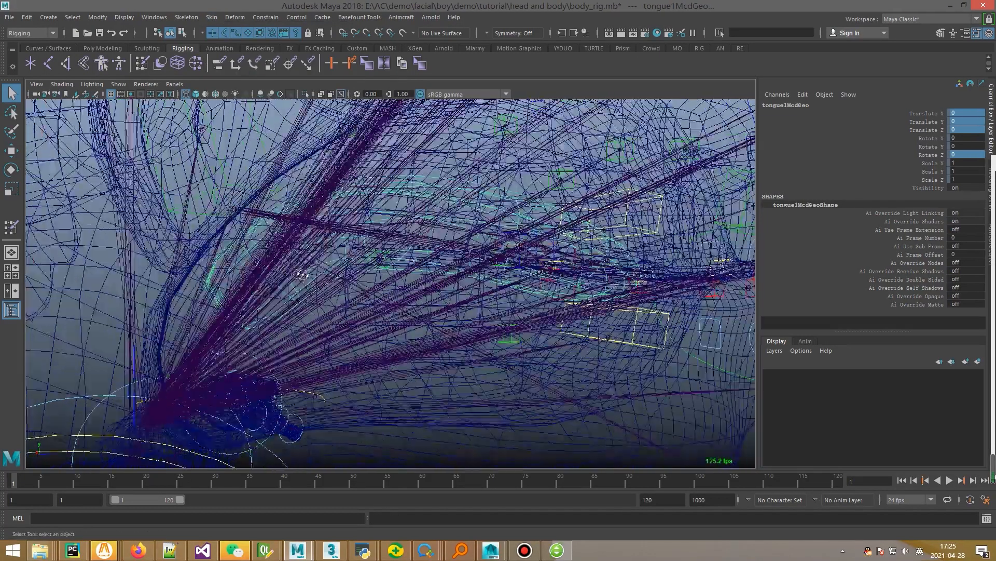
pyautogui.keyDown('alt'); pyautogui.moveTo(309, 274); pyautogui.dragTo(254, 274); pyautogui.keyUp('alt')
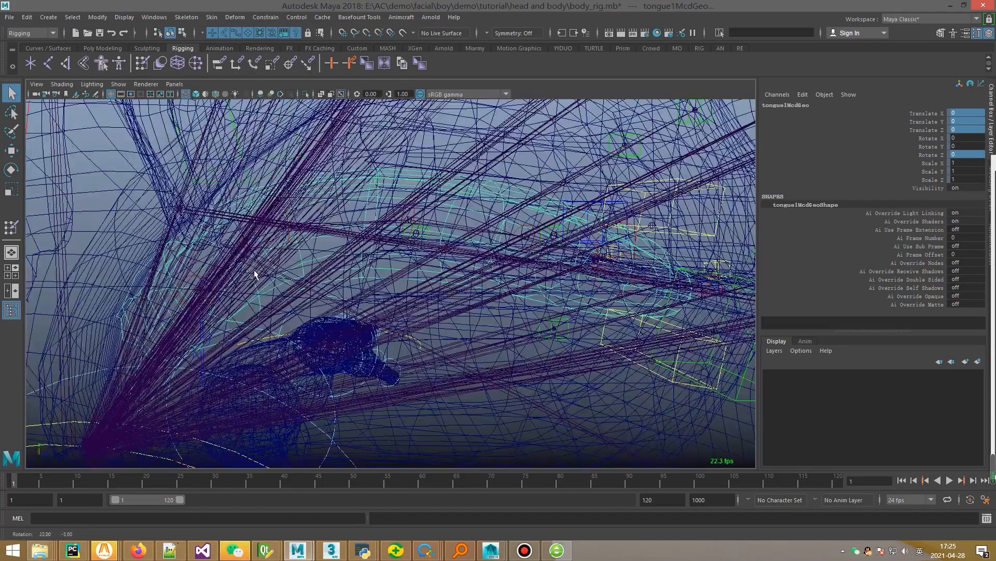
pyautogui.click(338, 224)
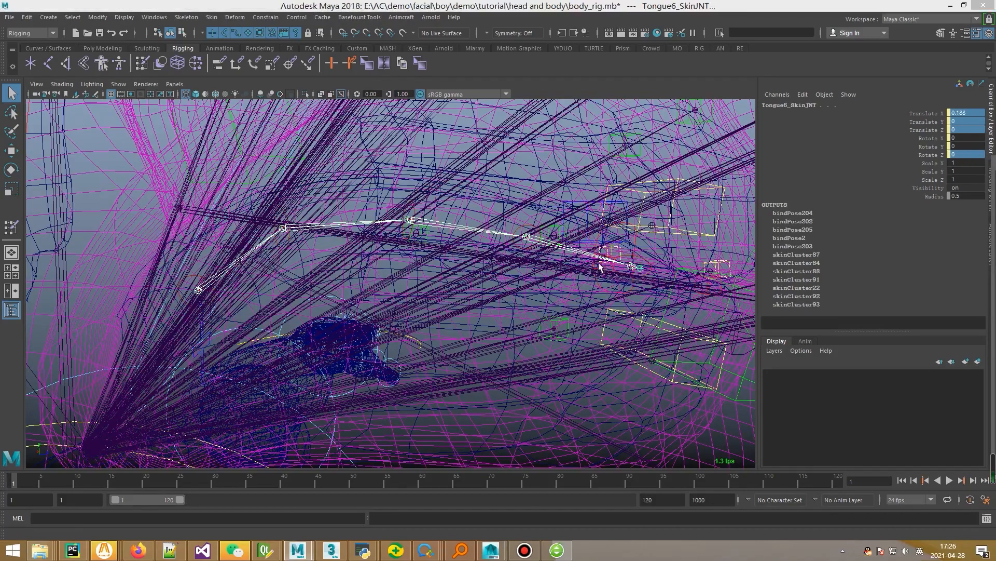
pyautogui.keyDown('alt'); pyautogui.moveTo(508, 303); pyautogui.dragTo(558, 314); pyautogui.keyUp('alt')
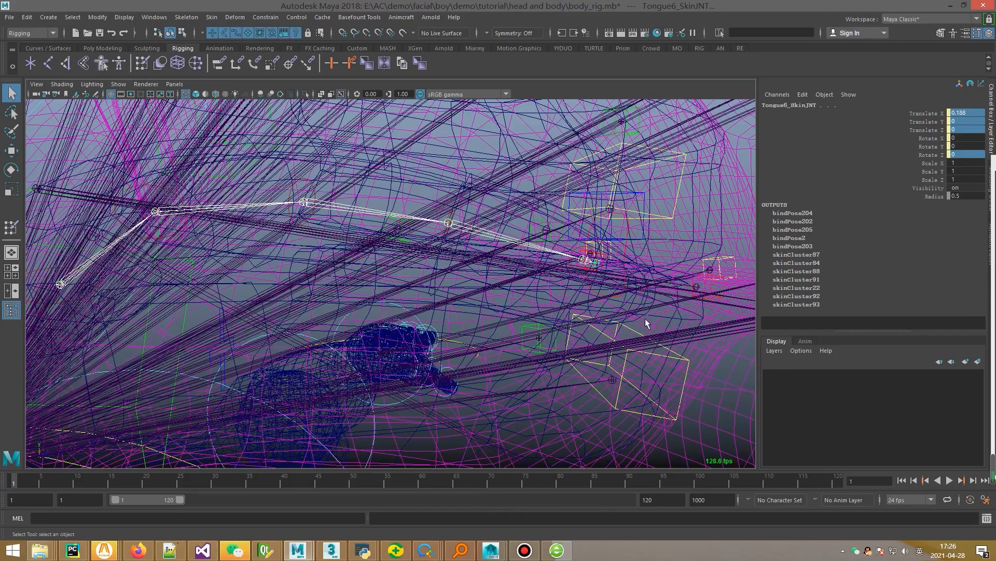
pyautogui.keyDown('shift'); pyautogui.click(503, 282); pyautogui.keyUp('shift')
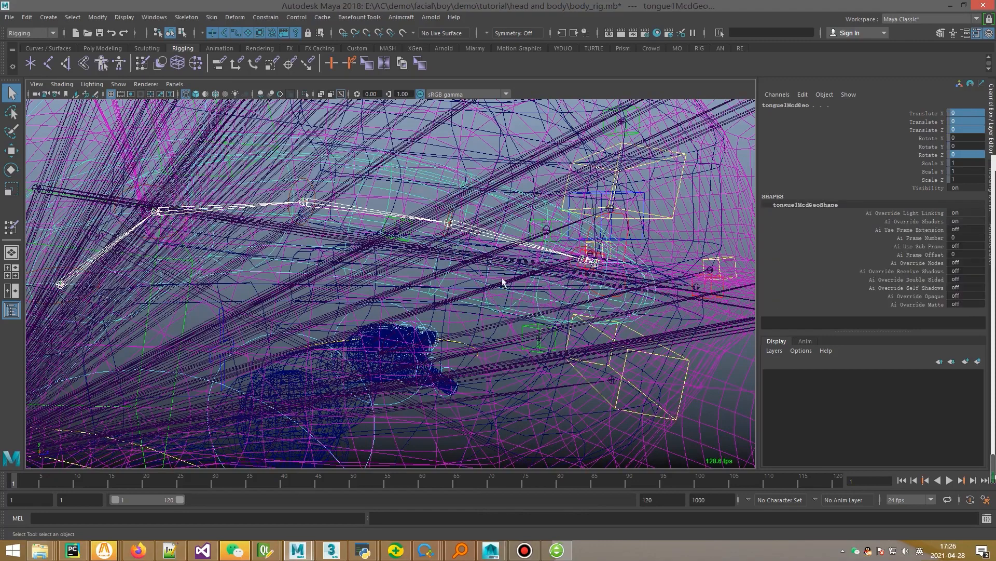
pyautogui.click(212, 17)
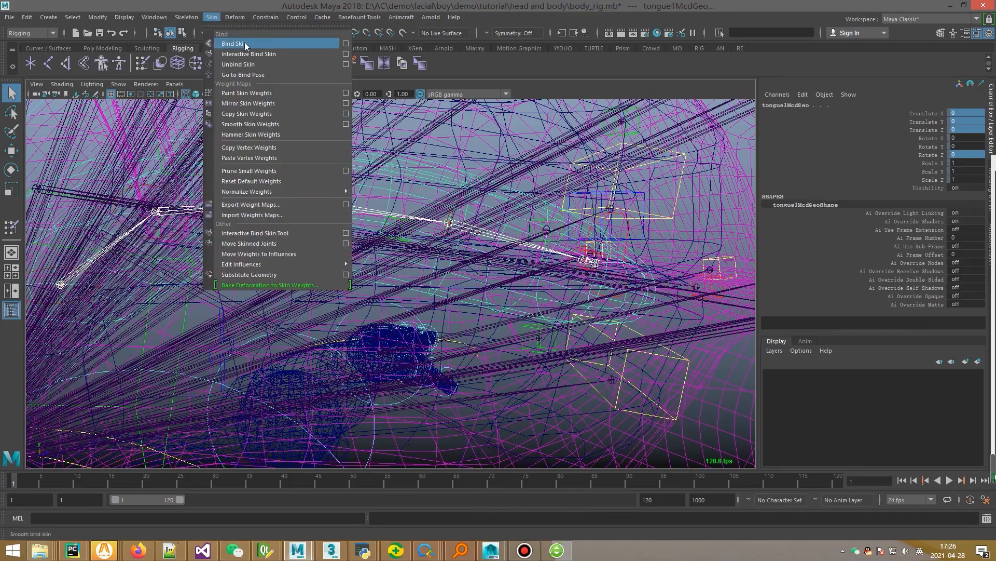
pyautogui.click(245, 46)
pyautogui.scroll(-8, 407, 255)
pyautogui.keyDown('alt'); pyautogui.moveTo(407, 256); pyautogui.dragTo(444, 334); pyautogui.keyUp('alt')
pyautogui.press('5')
pyautogui.keyDown('alt'); pyautogui.moveTo(351, 338); pyautogui.dragTo(374, 332); pyautogui.keyUp('alt')
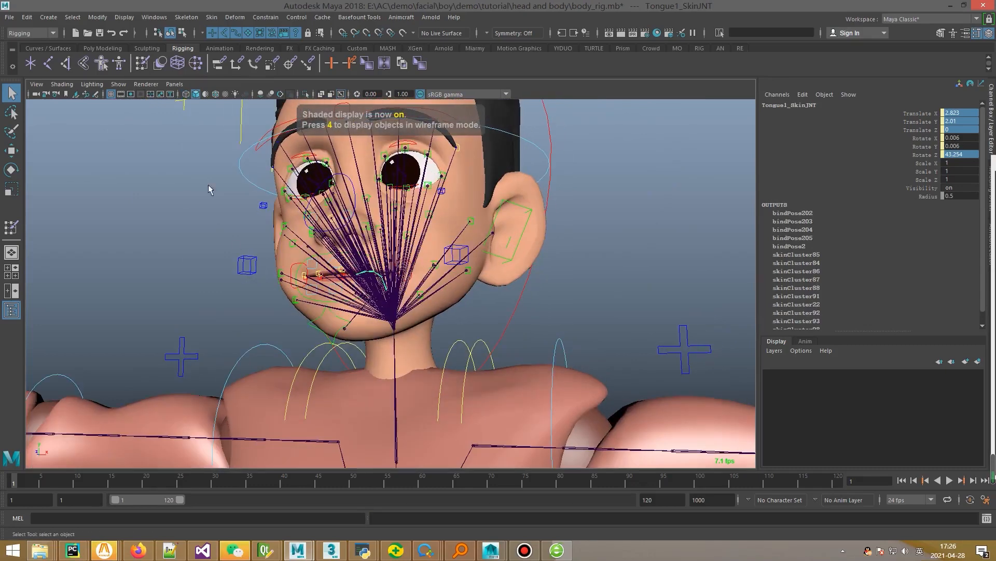
# - Hide the joints in the viewport, try moving the Animcraft_Jaw_Ctrl control and undo that move
pyautogui.click(118, 85)
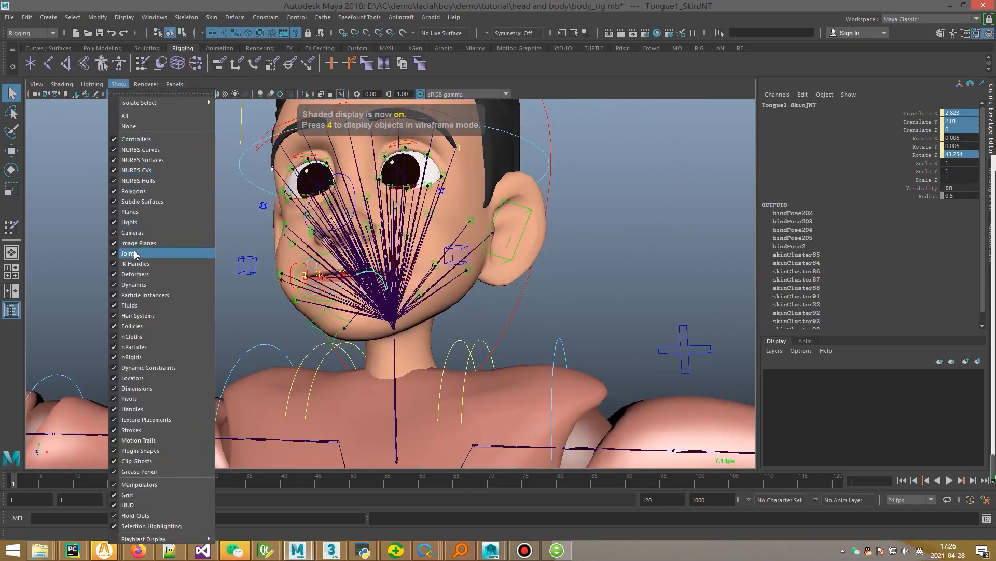
pyautogui.click(134, 253)
pyautogui.click(377, 311)
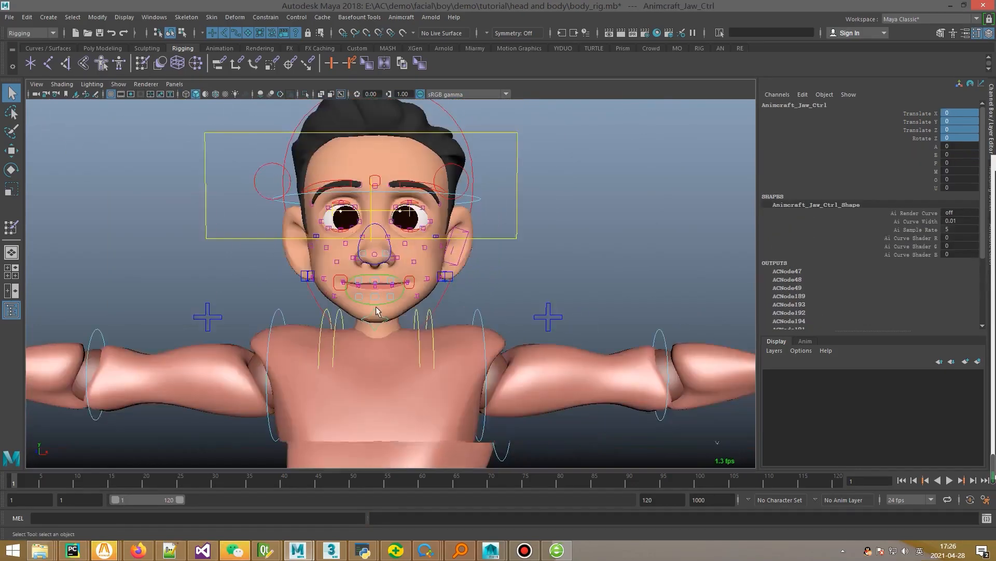
pyautogui.press('w')
pyautogui.moveTo(382, 321); pyautogui.dragTo(413, 284)
pyautogui.hotkey('ctrl', 'z')
# - Make surfaces unselectable in the viewport, try moving the Animcraft_Left_Cheek_Ctrl control and undo that move
pyautogui.press('q')
pyautogui.click(417, 285)
pyautogui.press('w')
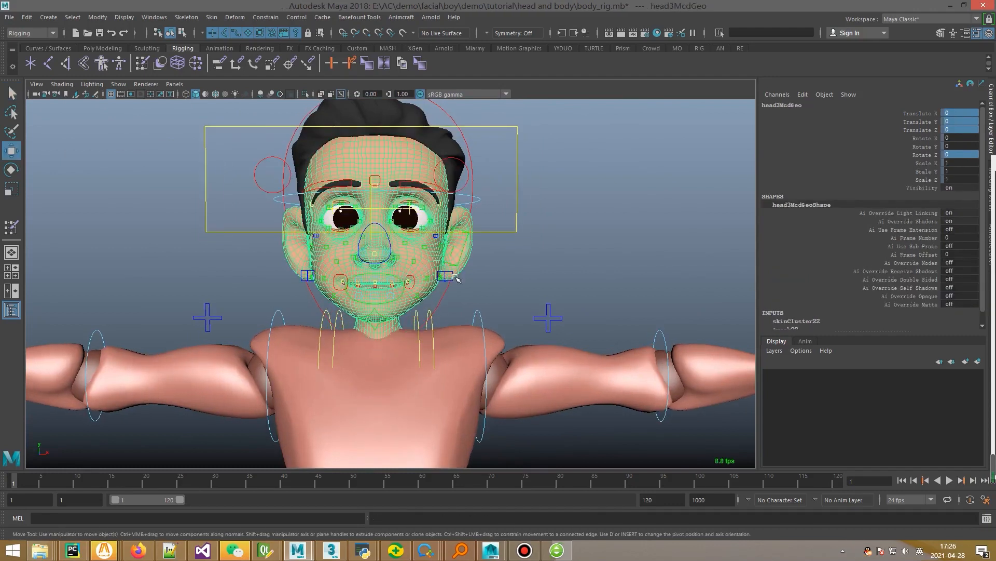
pyautogui.click(450, 281)
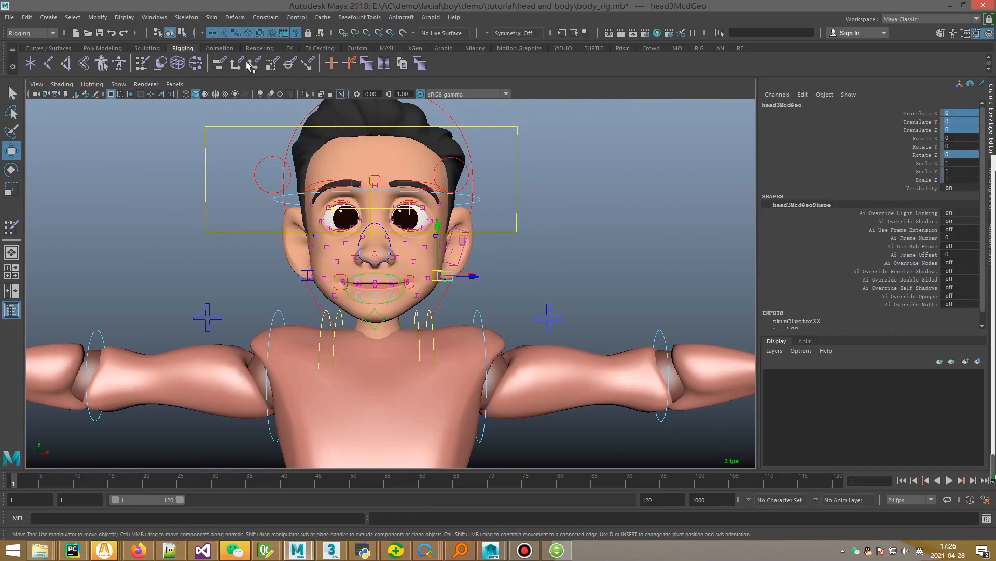
pyautogui.click(248, 33)
pyautogui.keyDown('alt'); pyautogui.moveTo(442, 275); pyautogui.dragTo(446, 255); pyautogui.keyUp('alt')
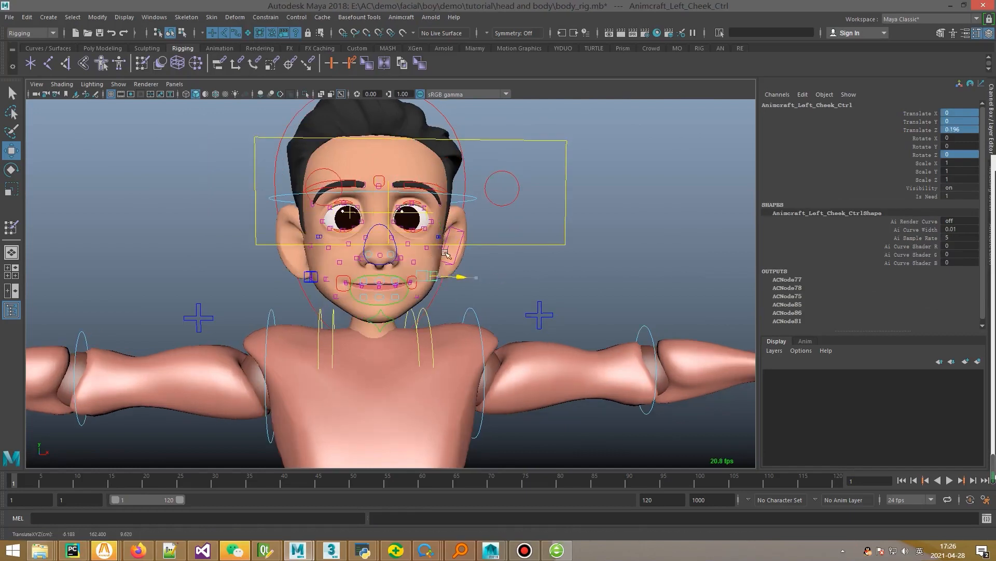
pyautogui.hotkey('ctrl', 'z')
# - Try moving the Animcraft_Mouth_Ctrl control sideways and down to about -0.54 in X and -1 in Y, and undo it
pyautogui.click(406, 298)
pyautogui.keyDown('alt'); pyautogui.moveTo(403, 295); pyautogui.dragTo(306, 267); pyautogui.keyUp('alt')
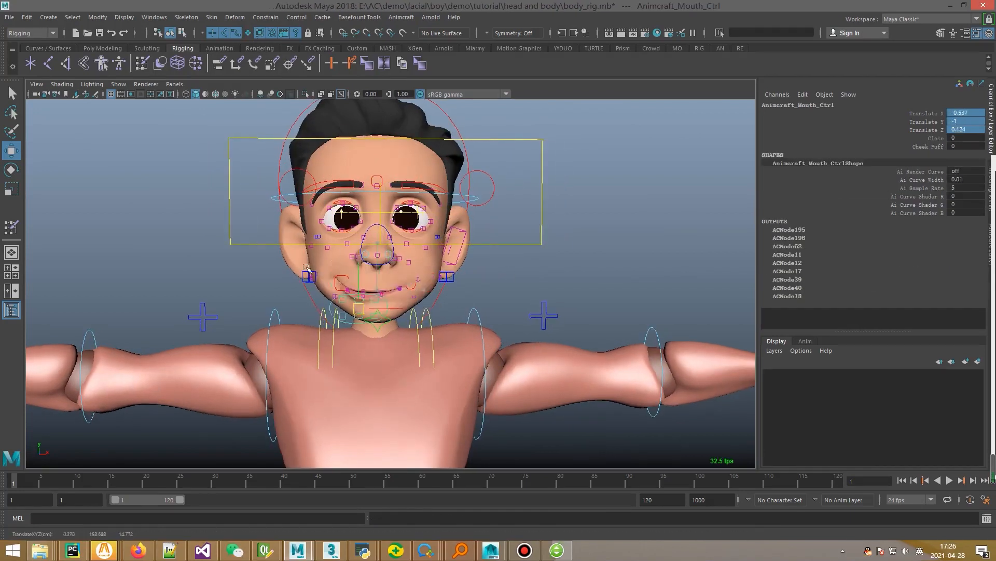
pyautogui.hotkey('ctrl', 'z')
# - Try tilting the head upward by rotating the FKHead_M control freely, and undo the rotation
pyautogui.click(456, 194)
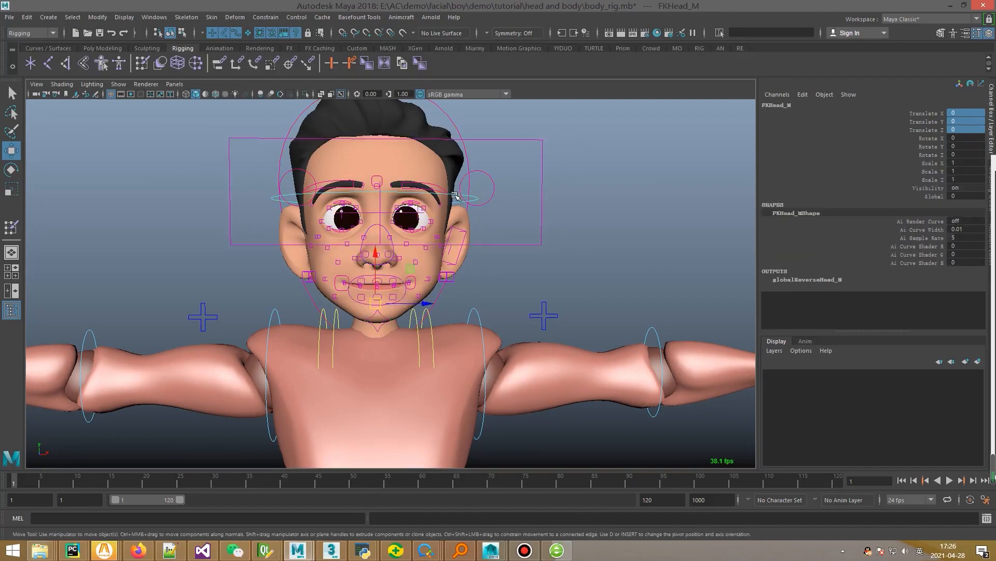
pyautogui.press('e')
pyautogui.moveTo(418, 291)
pyautogui.mouseDown()
pyautogui.moveTo(397, 280)
pyautogui.moveTo(415, 287)
pyautogui.moveTo(413, 271)
pyautogui.mouseUp()
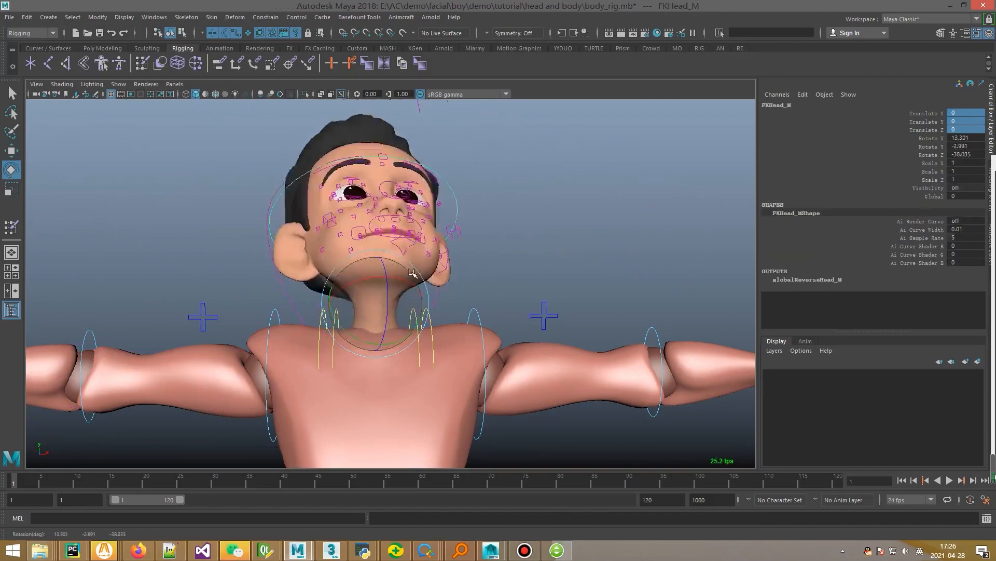
pyautogui.hotkey('ctrl', 'z')
# - Move the whole character with the Main control to about -71.7 in X and rotate it about 45.6 degrees in Y
pyautogui.keyDown('alt'); pyautogui.moveTo(451, 290); pyautogui.dragTo(496, 453, button='right'); pyautogui.keyUp('alt')
pyautogui.keyDown('alt'); pyautogui.moveTo(463, 453); pyautogui.dragTo(454, 263, button='middle'); pyautogui.keyUp('alt')
pyautogui.keyDown('alt'); pyautogui.moveTo(454, 262); pyautogui.dragTo(425, 423, button='right'); pyautogui.keyUp('alt')
pyautogui.press('w')
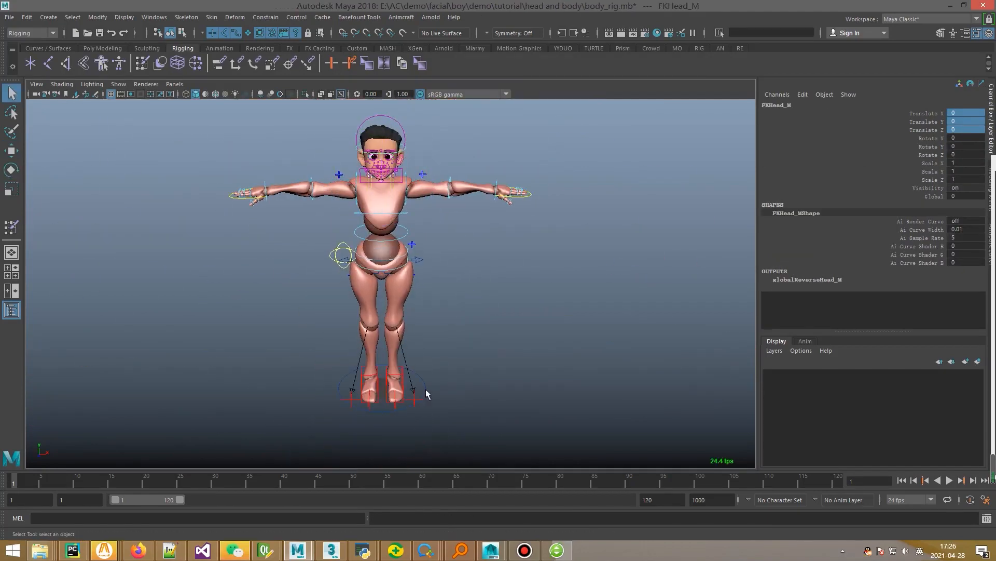
pyautogui.click(414, 390)
pyautogui.moveTo(424, 386); pyautogui.dragTo(395, 366)
pyautogui.press('e')
# - Rotate the FKHead_M control to about -41.1 degrees in Z to tilt the head back
pyautogui.keyDown('alt'); pyautogui.moveTo(376, 245); pyautogui.dragTo(410, 347, button='middle'); pyautogui.keyUp('alt')
pyautogui.keyDown('alt'); pyautogui.moveTo(410, 348); pyautogui.dragTo(452, 226, button='right'); pyautogui.keyUp('alt')
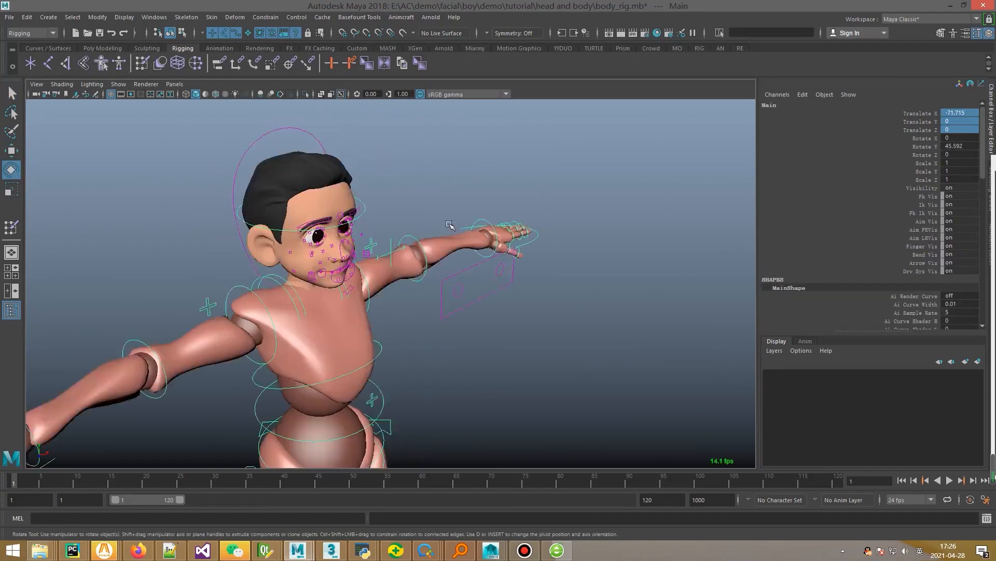
pyautogui.keyDown('alt'); pyautogui.moveTo(451, 226); pyautogui.dragTo(399, 208); pyautogui.keyUp('alt')
pyautogui.press('q')
pyautogui.click(353, 199)
pyautogui.press('e')
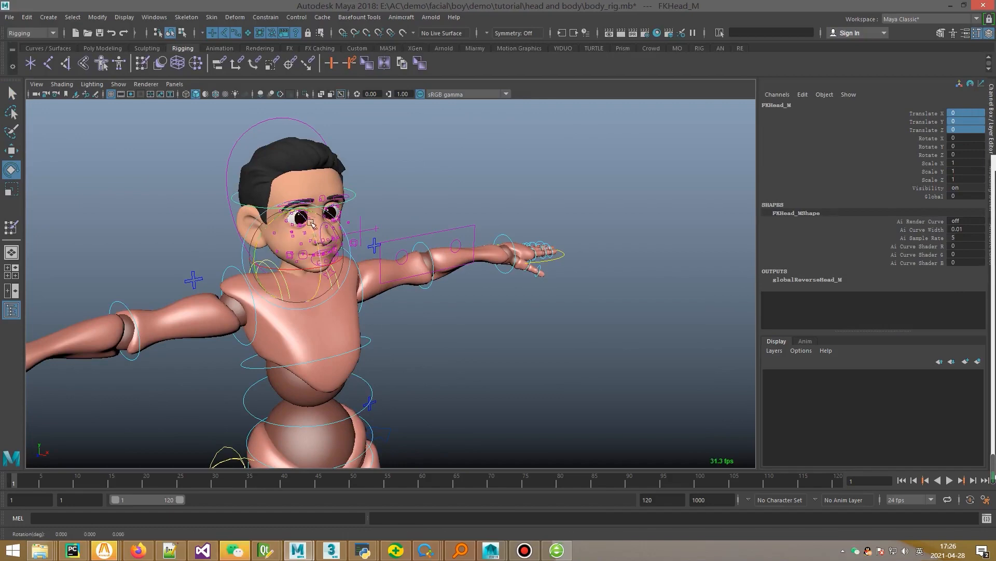
pyautogui.moveTo(322, 223); pyautogui.dragTo(295, 205)
pyautogui.keyDown('alt'); pyautogui.moveTo(295, 205); pyautogui.dragTo(370, 223, button='middle'); pyautogui.keyUp('alt')
pyautogui.keyDown('alt'); pyautogui.moveTo(370, 223); pyautogui.dragTo(416, 243, button='right'); pyautogui.keyUp('alt')
pyautogui.press('q')
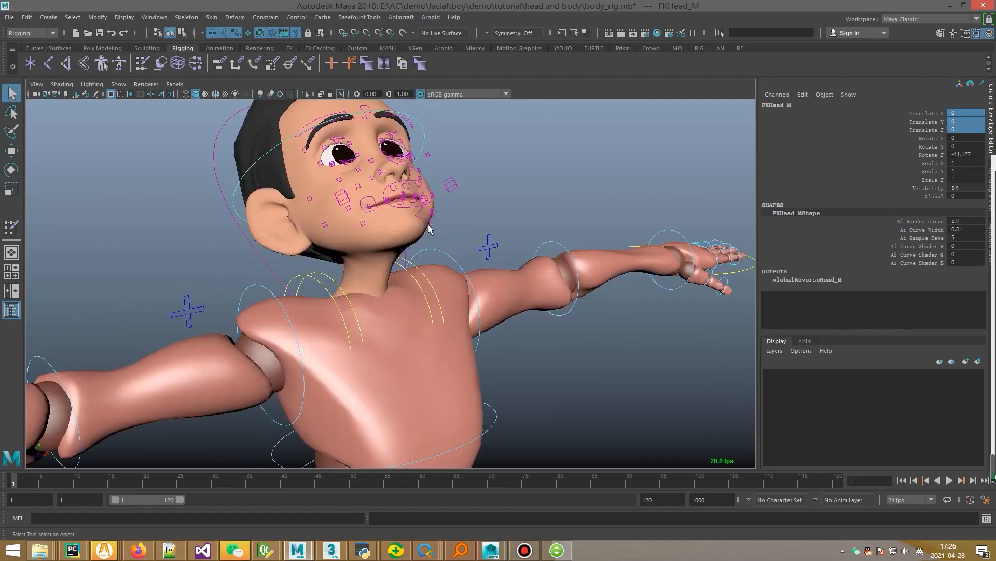
# - Open the character's mouth by moving the Animcraft_Jaw_Ctrl control down to about -0.71 in Y
pyautogui.click(430, 232)
pyautogui.press('w')
pyautogui.moveTo(433, 215); pyautogui.dragTo(459, 230)
pyautogui.scroll(-3, 459, 228)
pyautogui.keyDown('alt'); pyautogui.moveTo(458, 227); pyautogui.dragTo(469, 178, button='middle'); pyautogui.keyUp('alt')
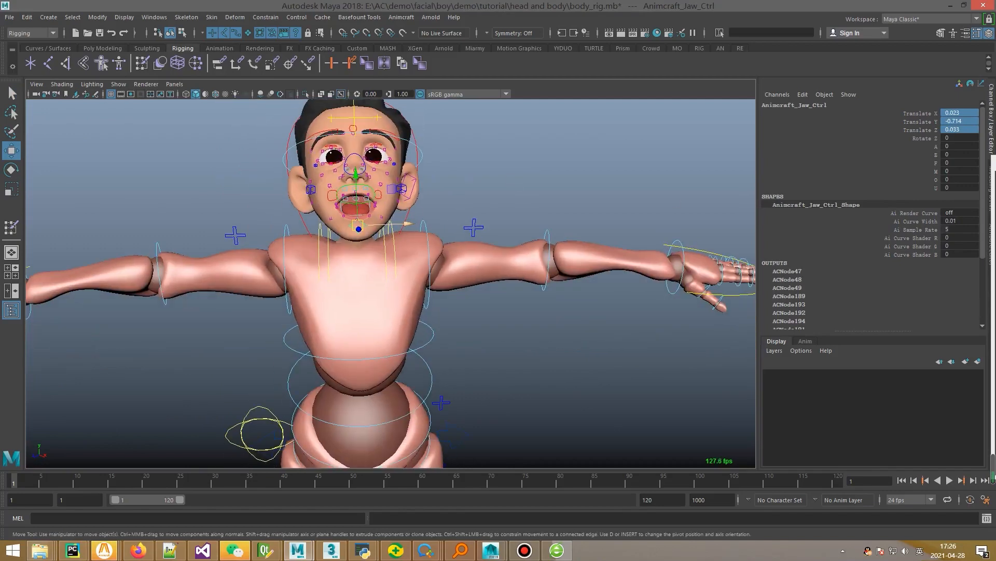